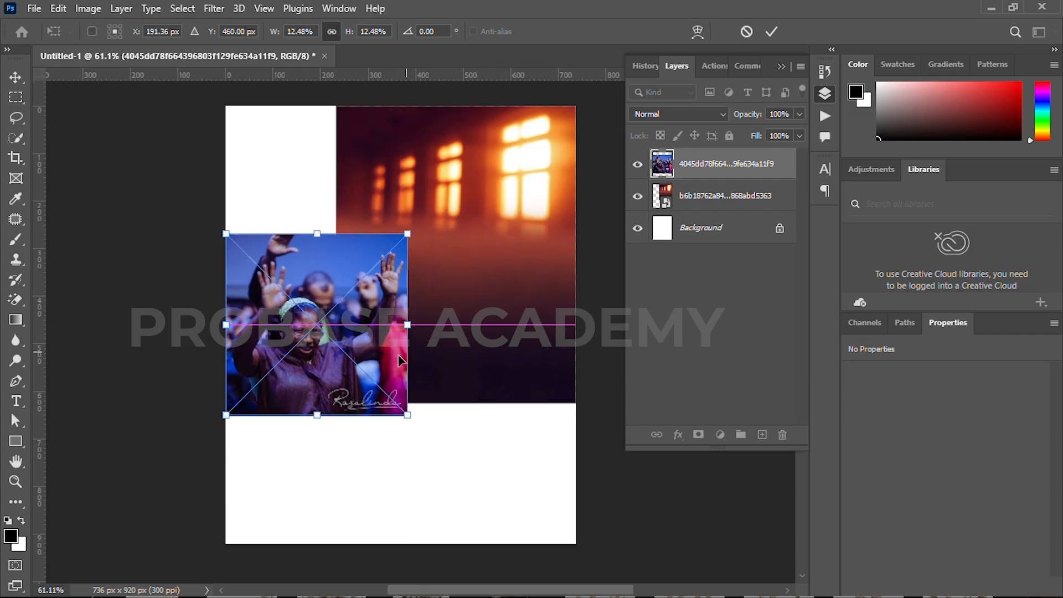
# - Enlarge the worship photo to 536 × 536 px and place it against the canvas's top edge, overhanging the left edge
pyautogui.moveTo(316, 296); pyautogui.dragTo(311, 366)
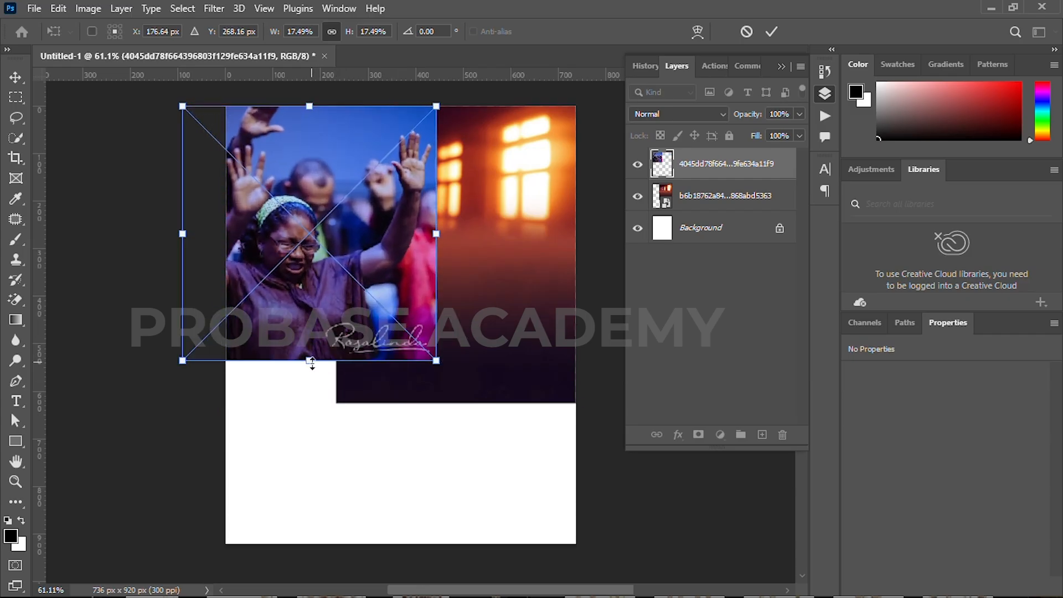
pyautogui.moveTo(344, 318); pyautogui.dragTo(323, 319)
pyautogui.click(771, 32)
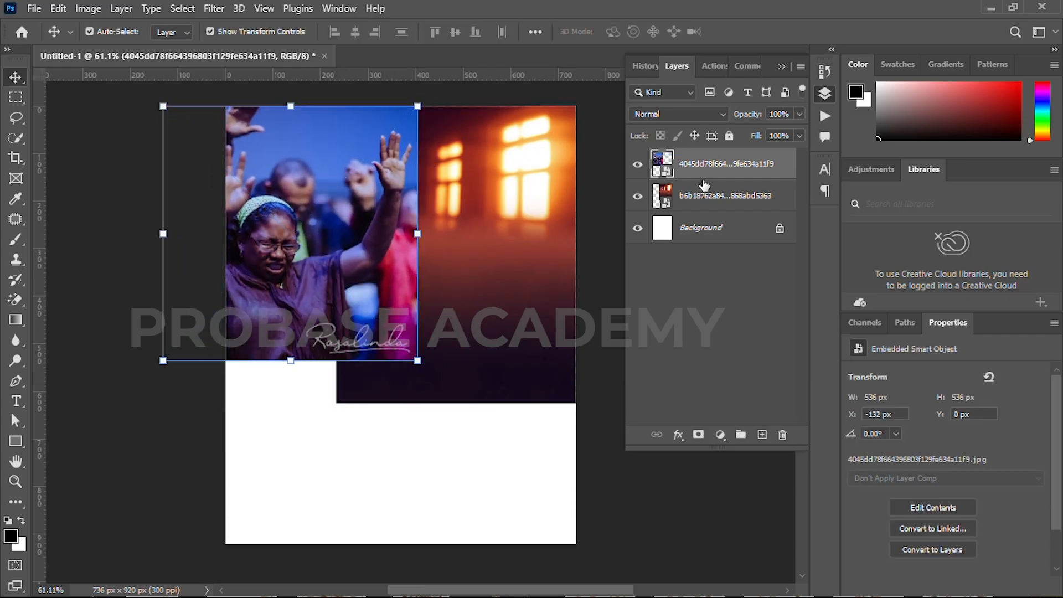
# - Move the worship photo layer beneath the window photo, then mask the window photo's left edge with a soft brush, using 74% opacity
pyautogui.moveTo(720, 163); pyautogui.dragTo(693, 222)
pyautogui.click(702, 173)
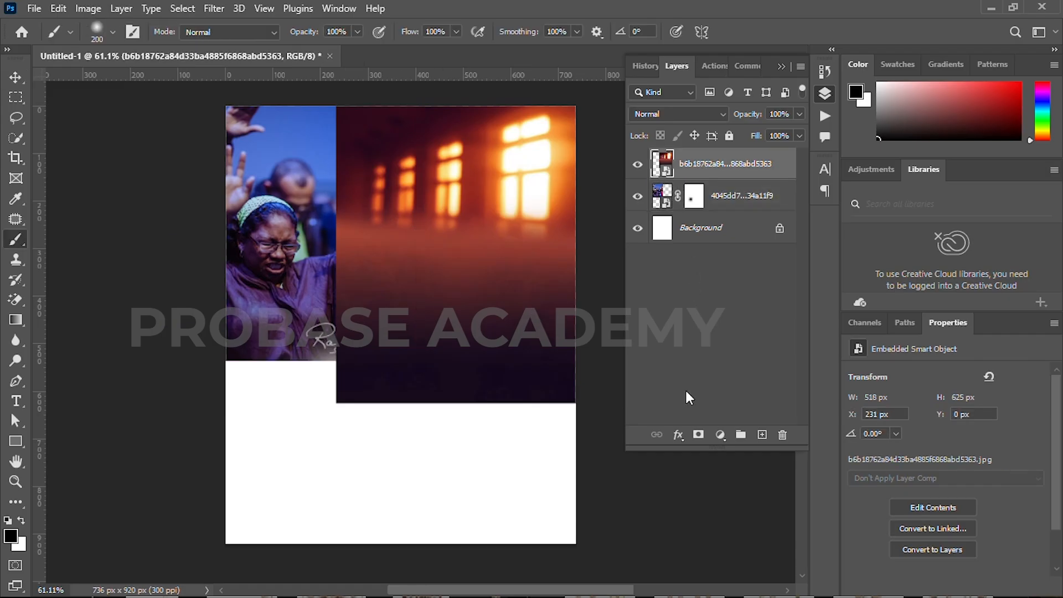
pyautogui.click(698, 435)
pyautogui.moveTo(363, 387)
pyautogui.mouseDown()
pyautogui.moveTo(339, 398)
pyautogui.moveTo(327, 178)
pyautogui.moveTo(302, 142)
pyautogui.moveTo(313, 201)
pyautogui.moveTo(312, 127)
pyautogui.moveTo(311, 336)
pyautogui.moveTo(360, 427)
pyautogui.moveTo(375, 428)
pyautogui.mouseUp()
pyautogui.press('7')
pyautogui.press('4')
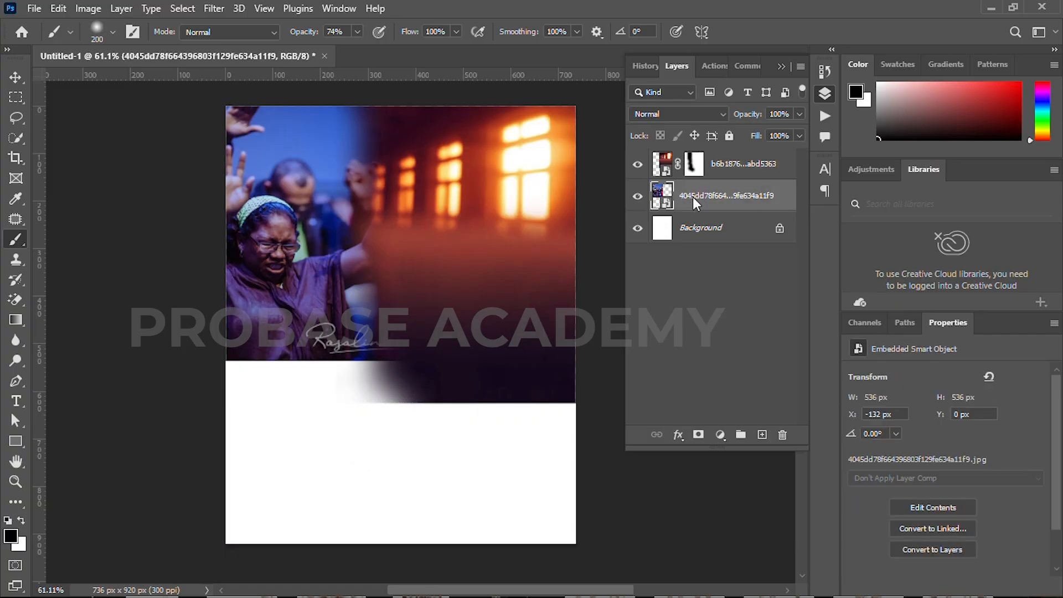
# - Rasterize the worship photo layer and desaturate it to black and white
pyautogui.rightClick(694, 202)
pyautogui.click(749, 325)
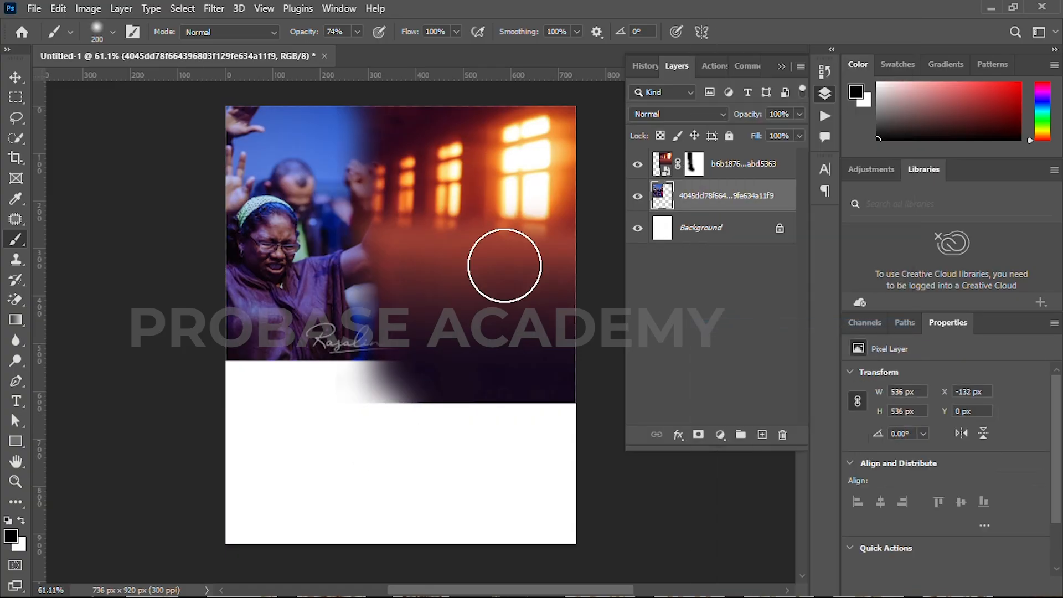
pyautogui.click(78, 10)
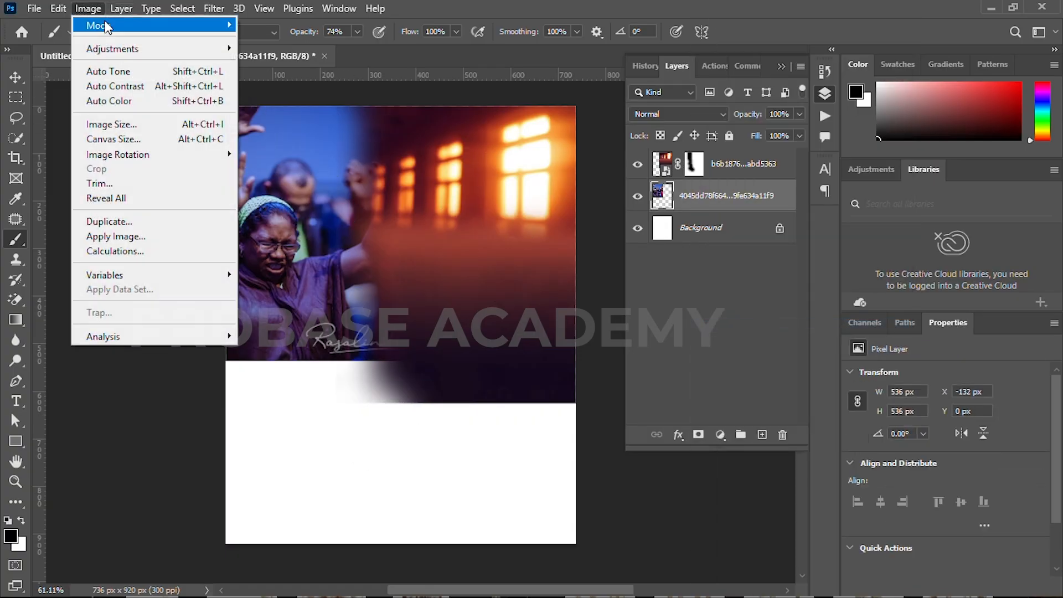
pyautogui.moveTo(108, 51)
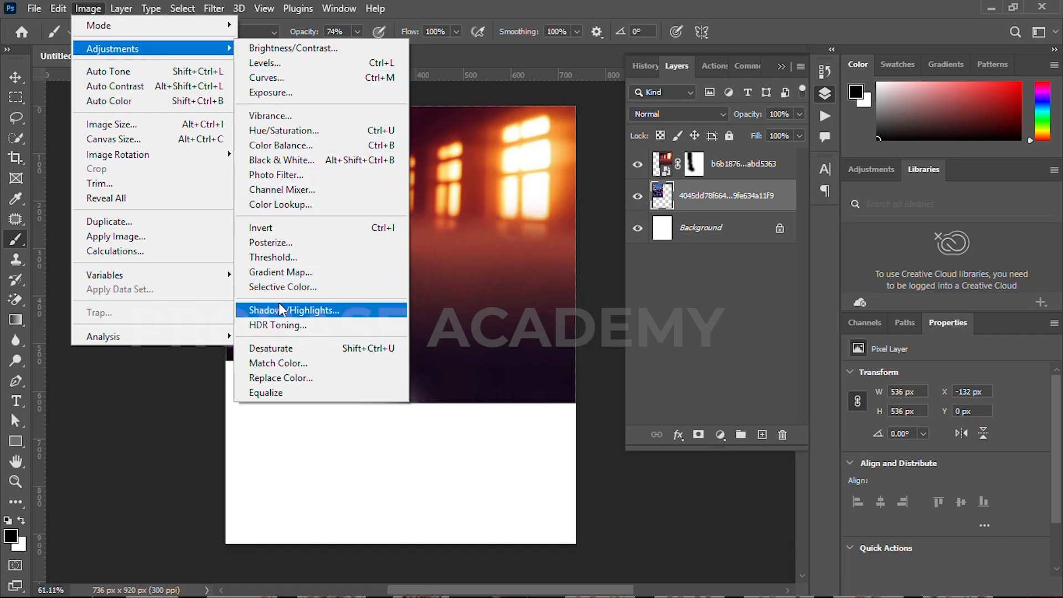
pyautogui.click(283, 349)
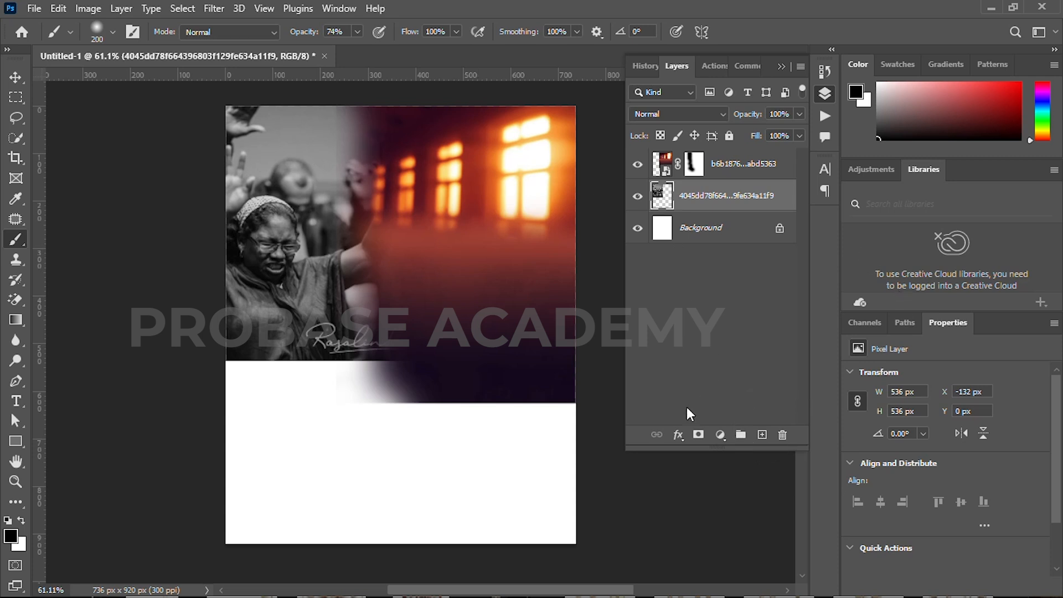
# - Add a new layer above the window photo and set up a gradient from dark red 602a27 to transparent
pyautogui.click(754, 165)
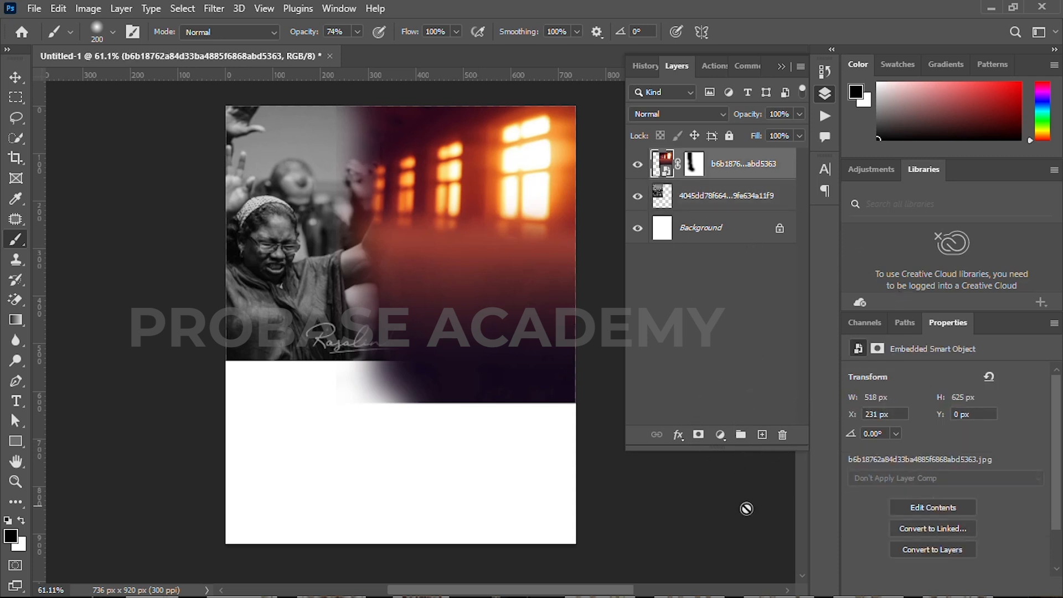
pyautogui.click(761, 435)
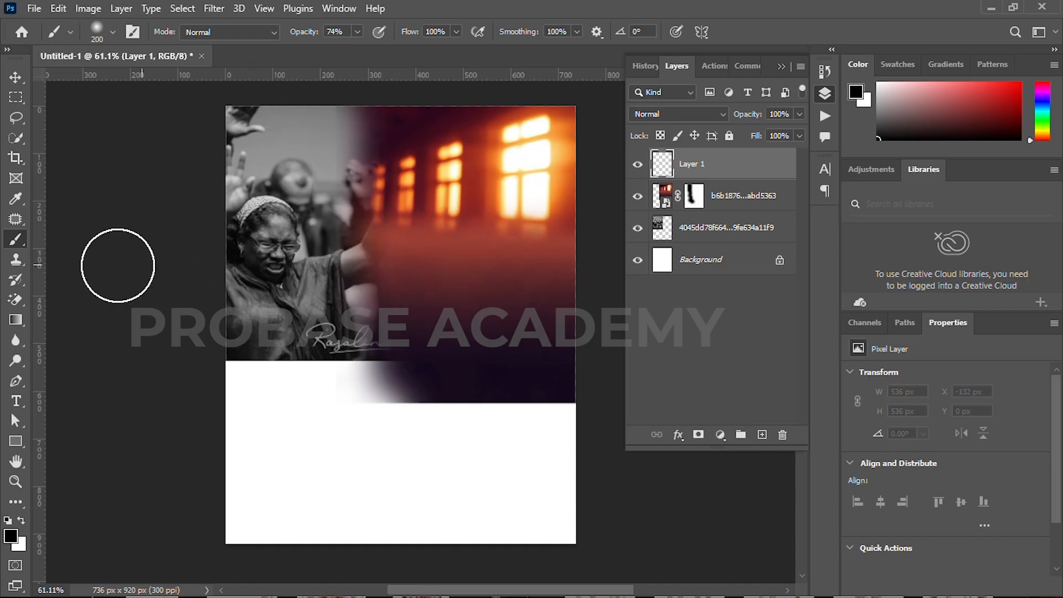
pyautogui.click(16, 320)
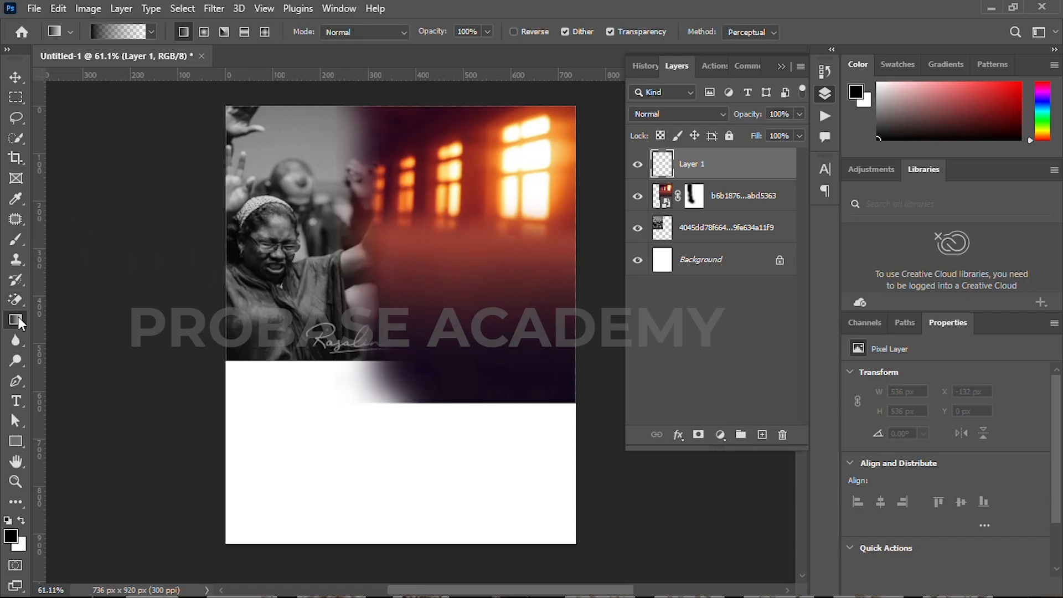
pyautogui.click(121, 30)
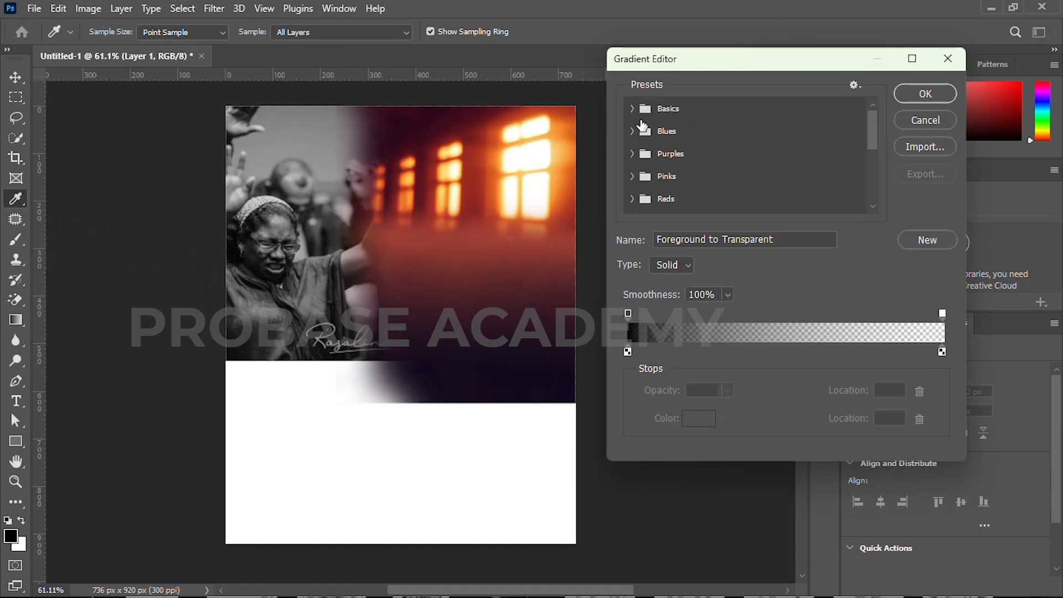
pyautogui.doubleClick(629, 351)
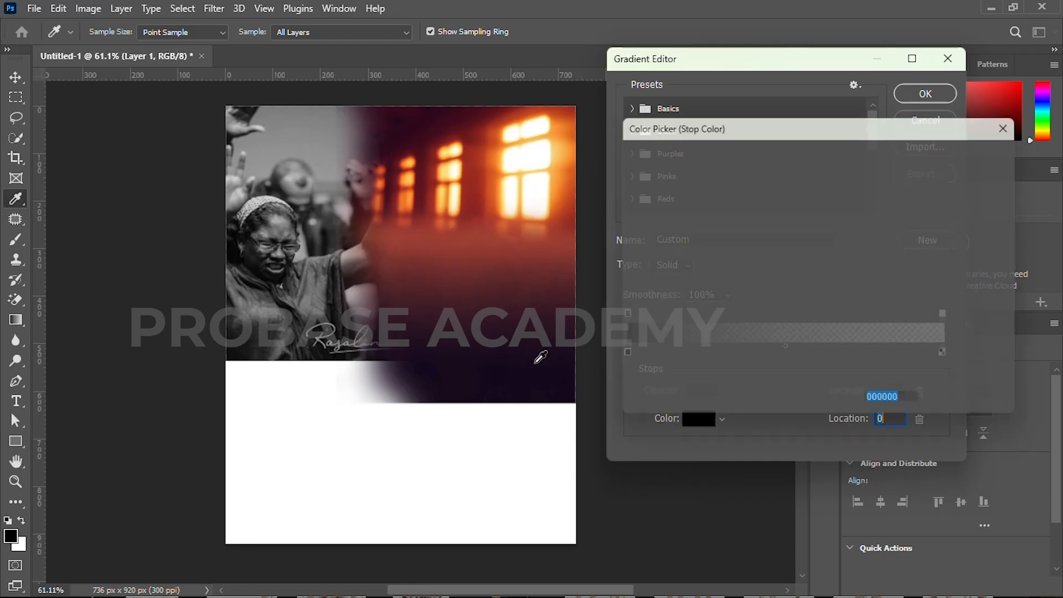
pyautogui.click(489, 336)
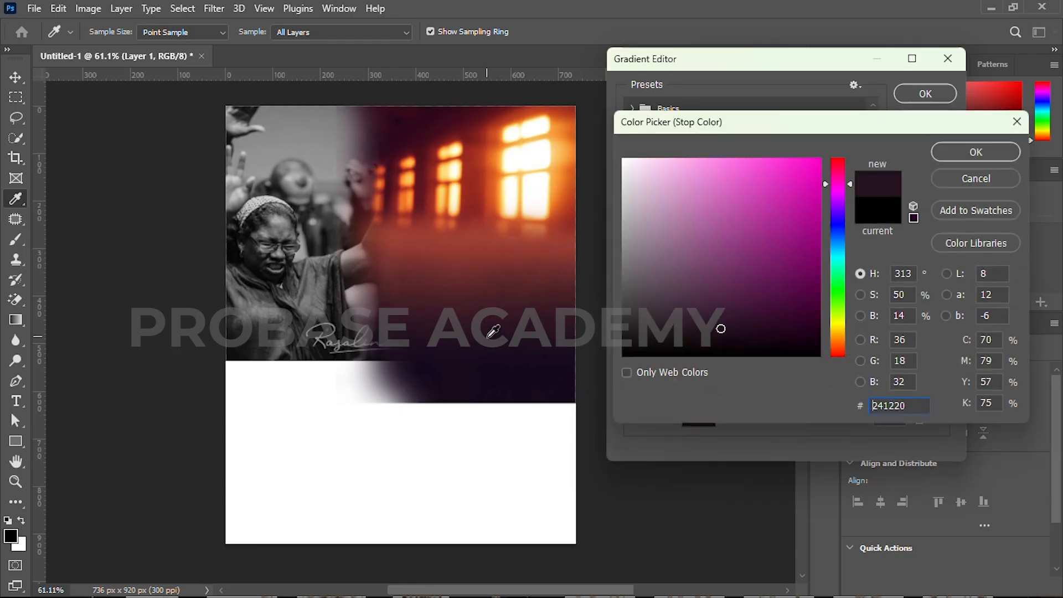
pyautogui.click(447, 291)
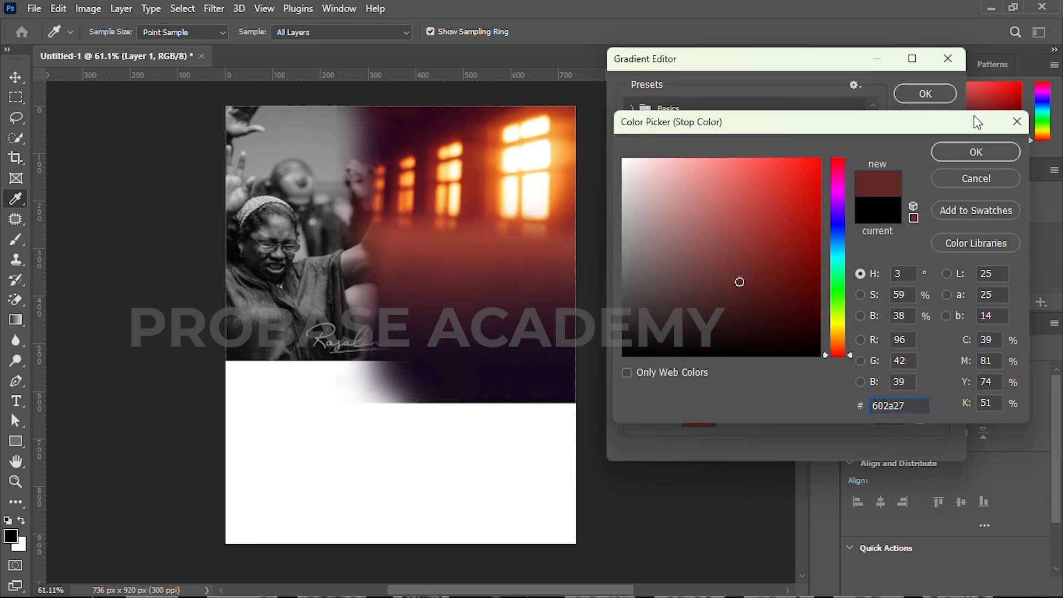
pyautogui.click(963, 153)
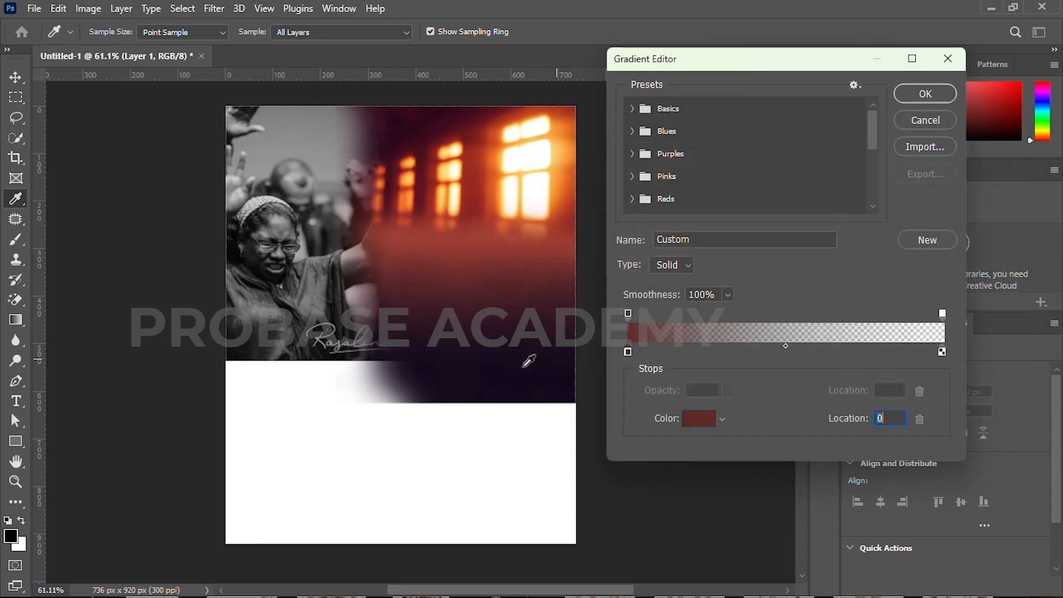
pyautogui.click(943, 93)
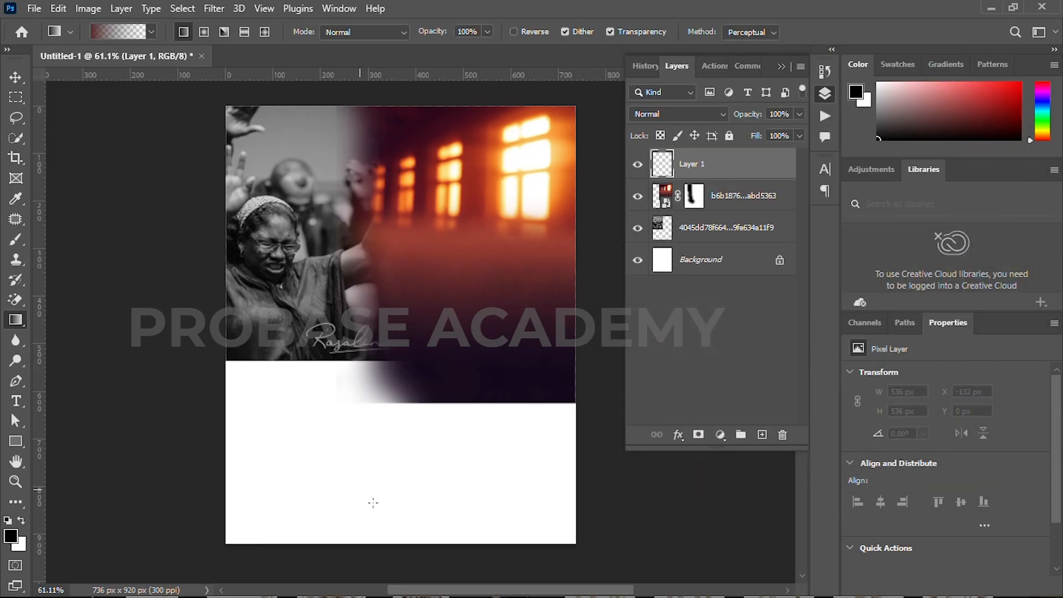
# - Apply the dark red gradient upward from the canvas's bottom edge several times until it covers the lower part and fades over the photos
pyautogui.moveTo(385, 556); pyautogui.dragTo(386, 54)
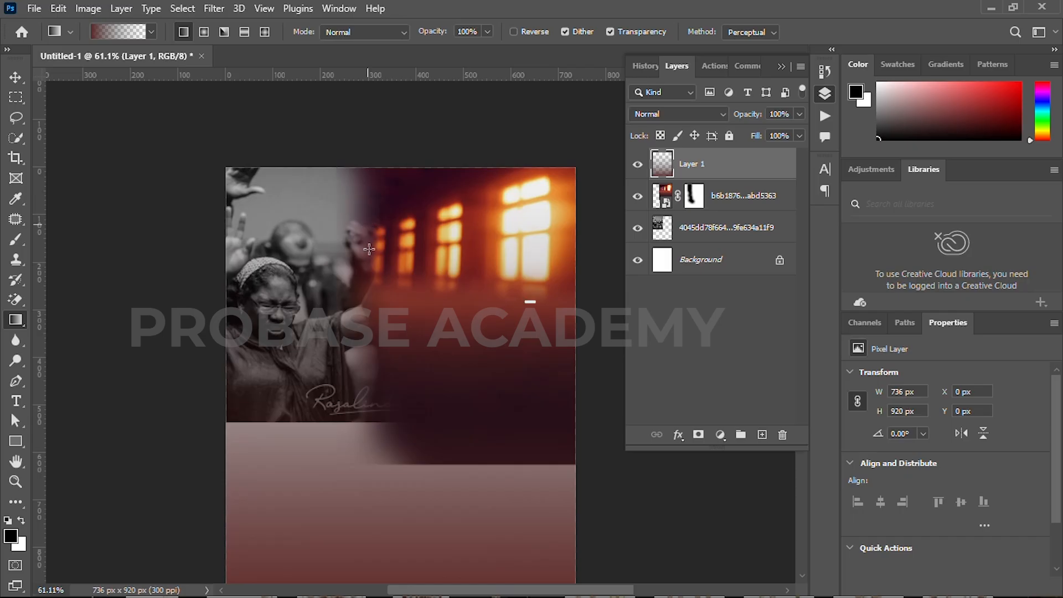
pyautogui.scroll(-3, 371, 355)
pyautogui.moveTo(387, 420); pyautogui.dragTo(384, 377)
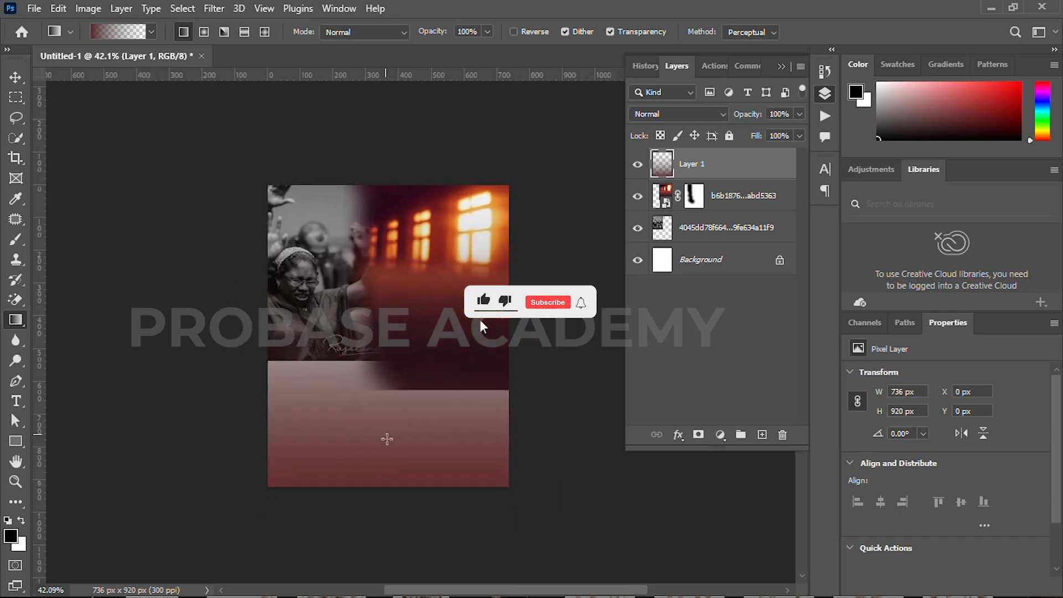
pyautogui.moveTo(391, 155); pyautogui.dragTo(391, 155)
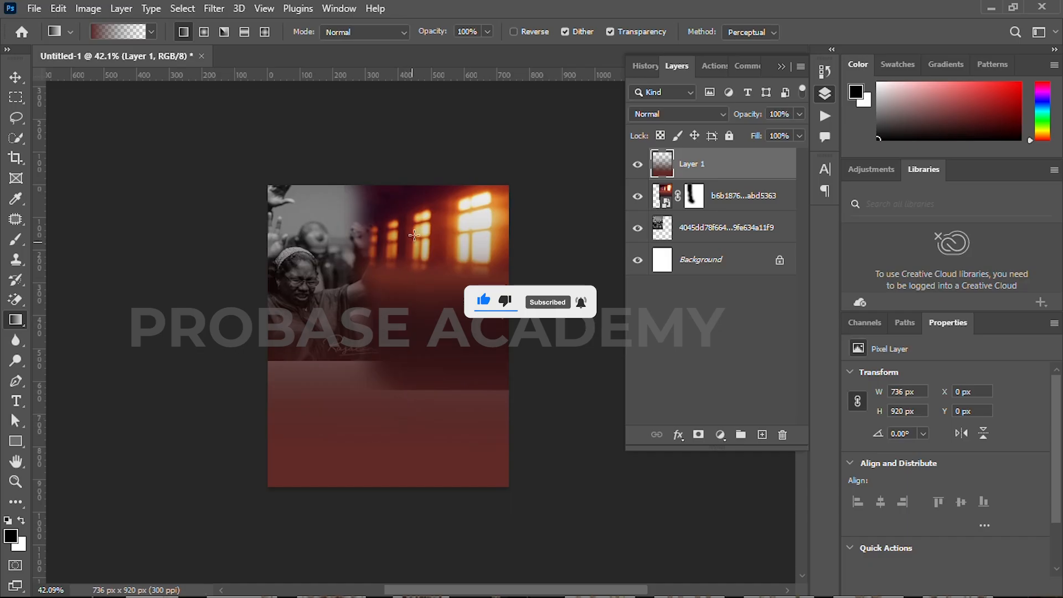
pyautogui.moveTo(414, 235); pyautogui.dragTo(418, 211)
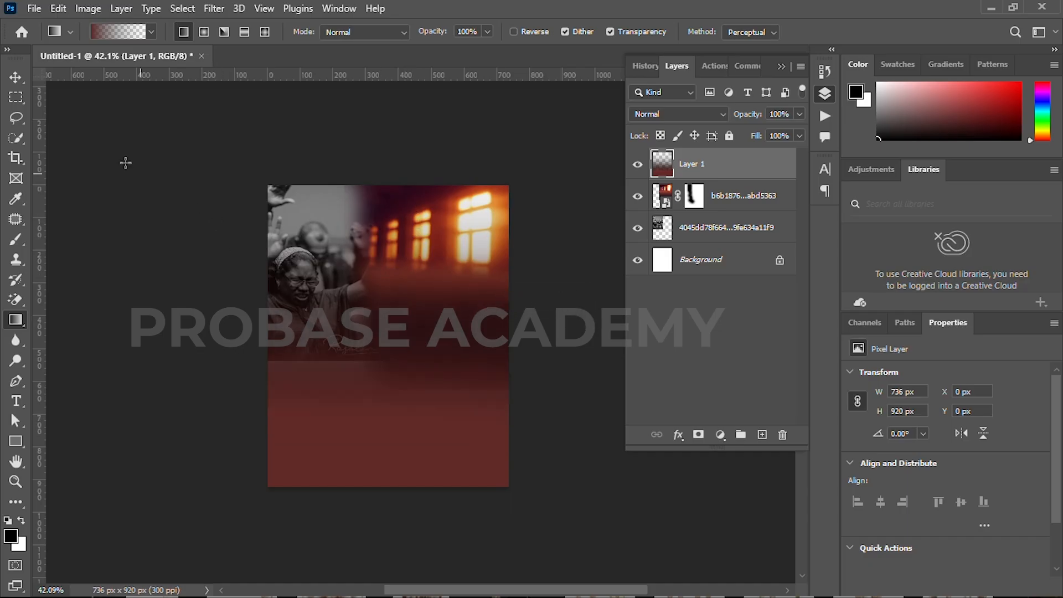
pyautogui.click(16, 86)
pyautogui.click(117, 243)
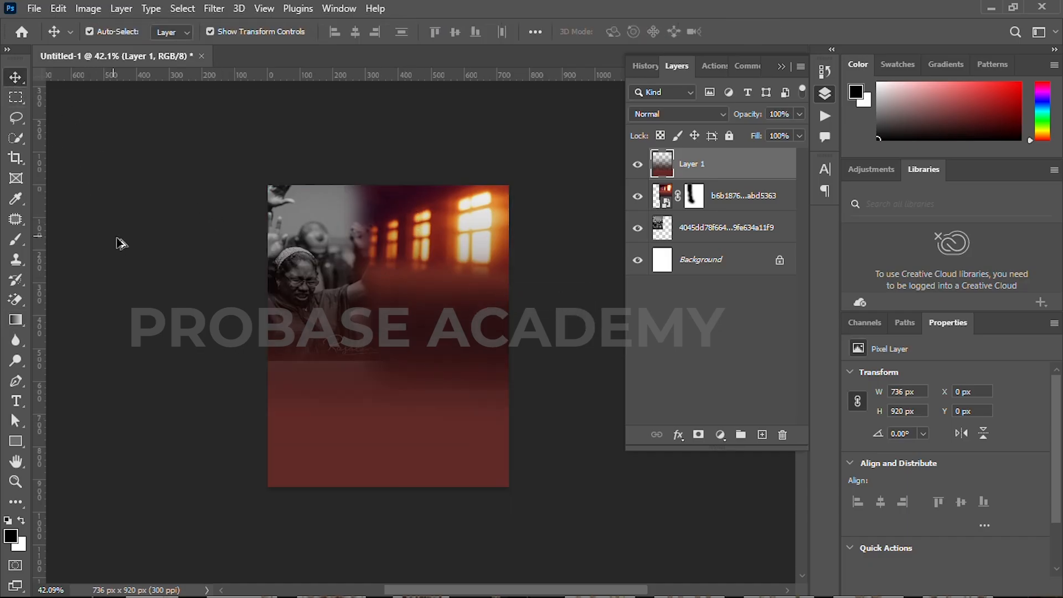
# - Draw a white rectangle without a stroke, about 827 × 295 px, across the full width of the canvas's bottom
pyautogui.scroll(2, 341, 412)
pyautogui.press('u')
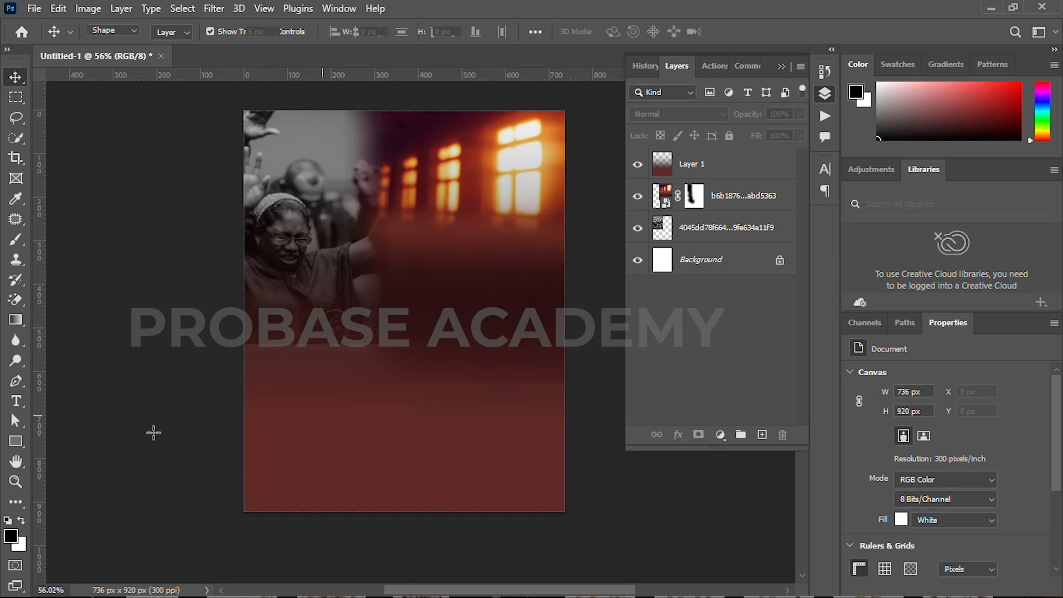
pyautogui.click(174, 31)
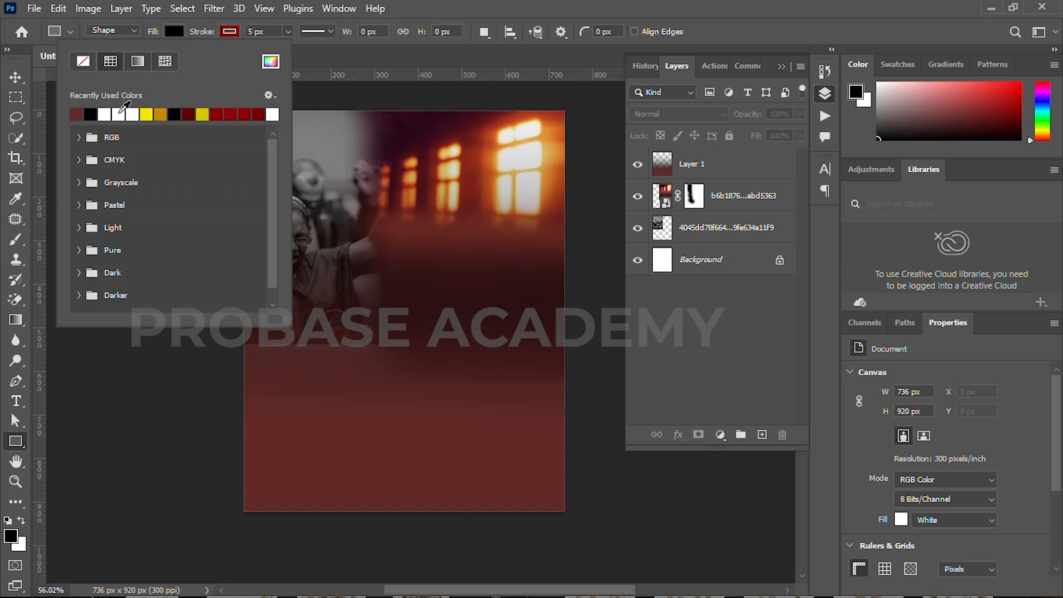
pyautogui.click(124, 114)
pyautogui.click(230, 32)
pyautogui.click(138, 61)
pyautogui.click(174, 31)
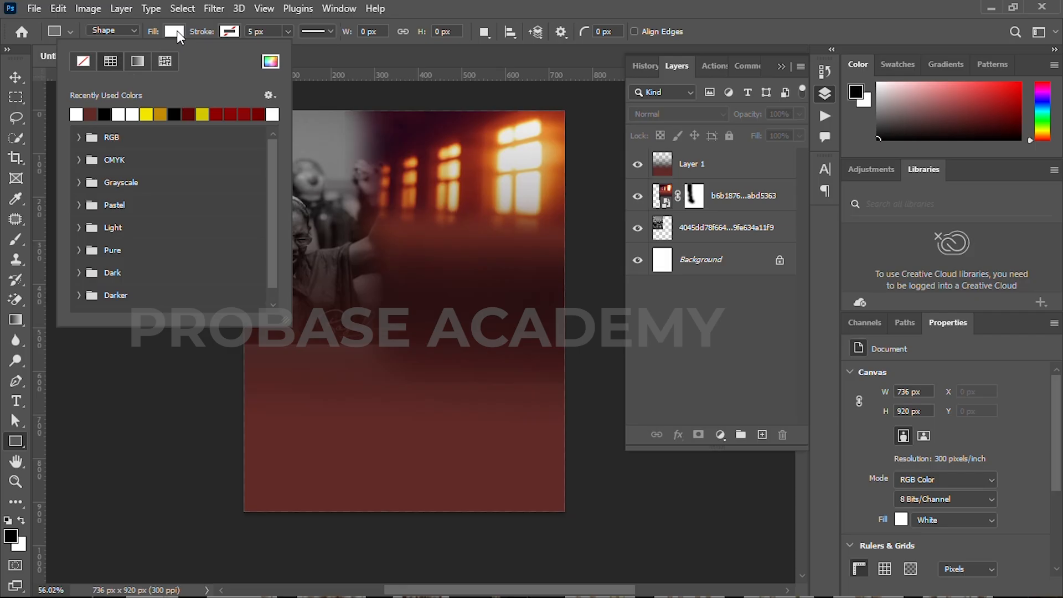
pyautogui.click(267, 61)
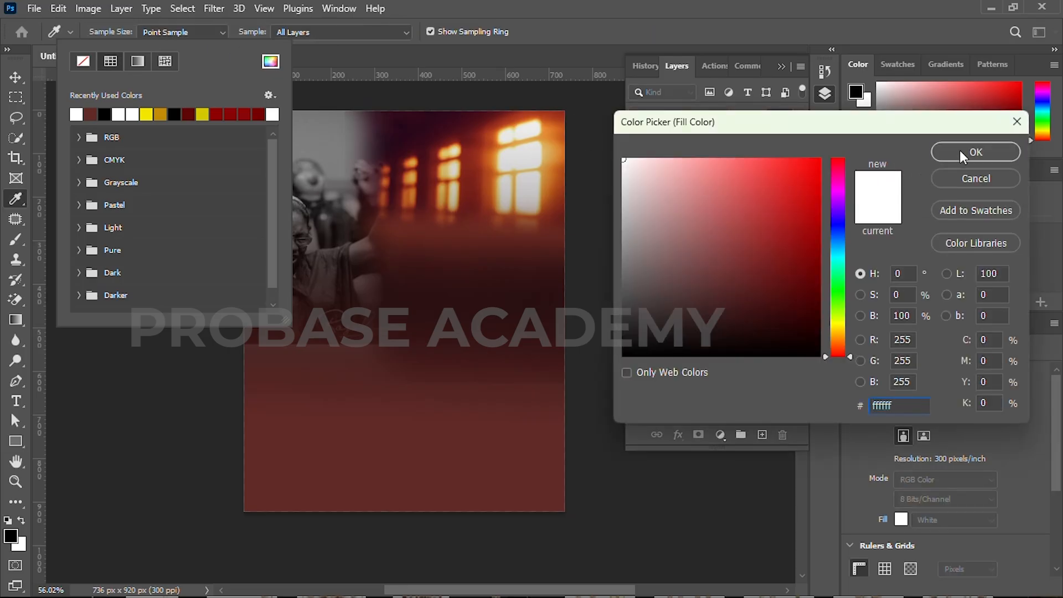
pyautogui.click(961, 153)
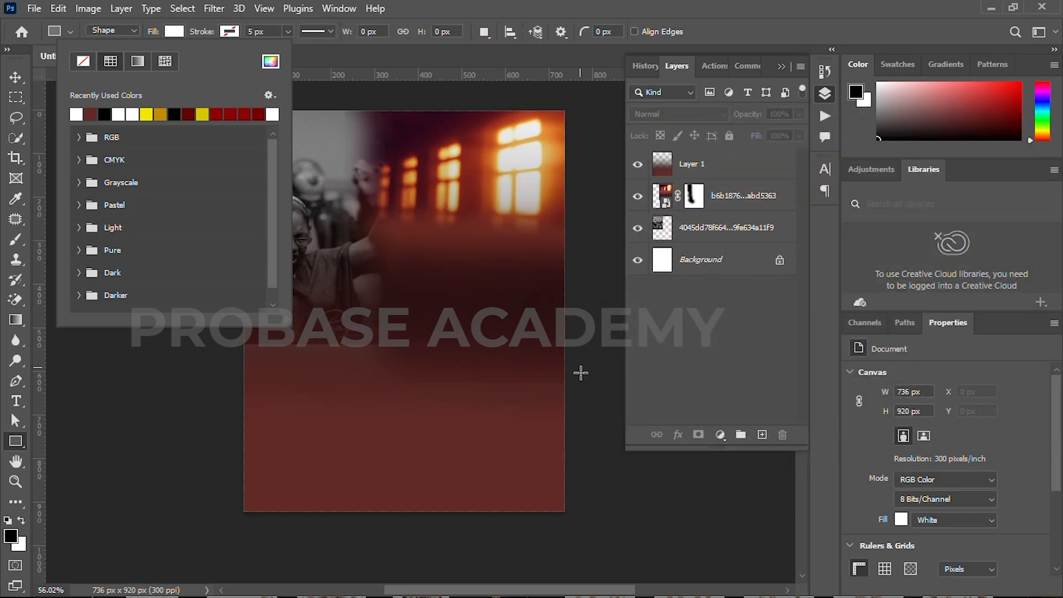
pyautogui.moveTo(236, 400); pyautogui.dragTo(596, 528)
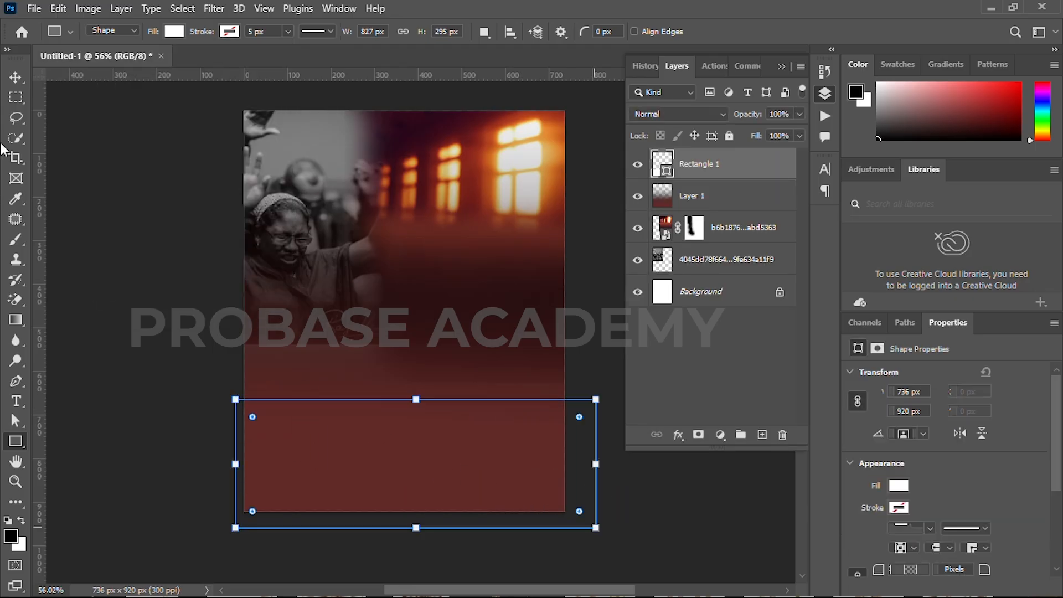
pyautogui.click(16, 77)
pyautogui.click(110, 210)
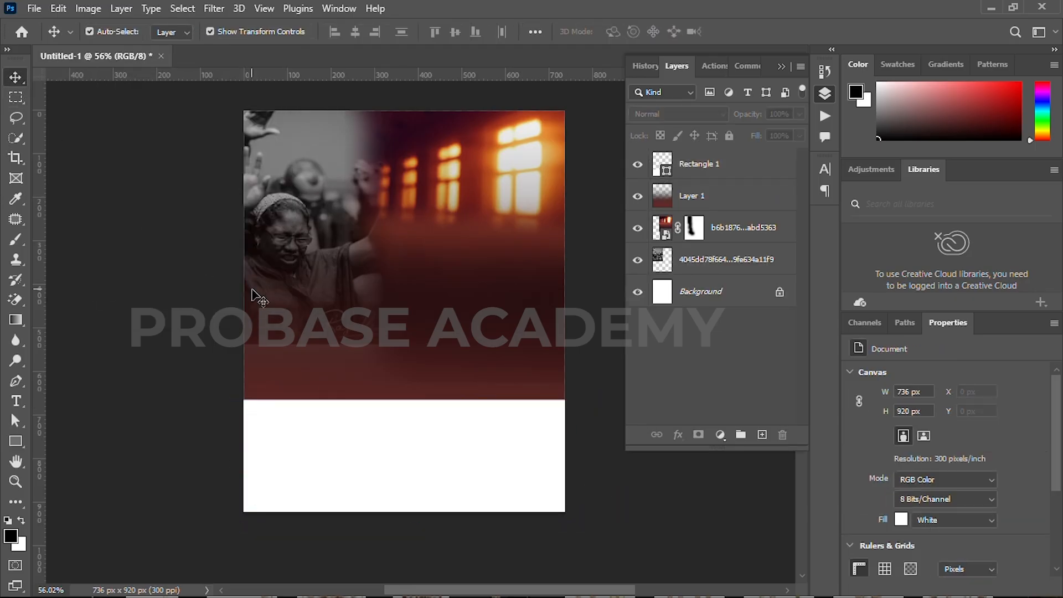
# - Brush a dark maroon sampled from the artwork over the gradient layer in the area above the white rectangle
pyautogui.scroll(1, 310, 365)
pyautogui.click(469, 367)
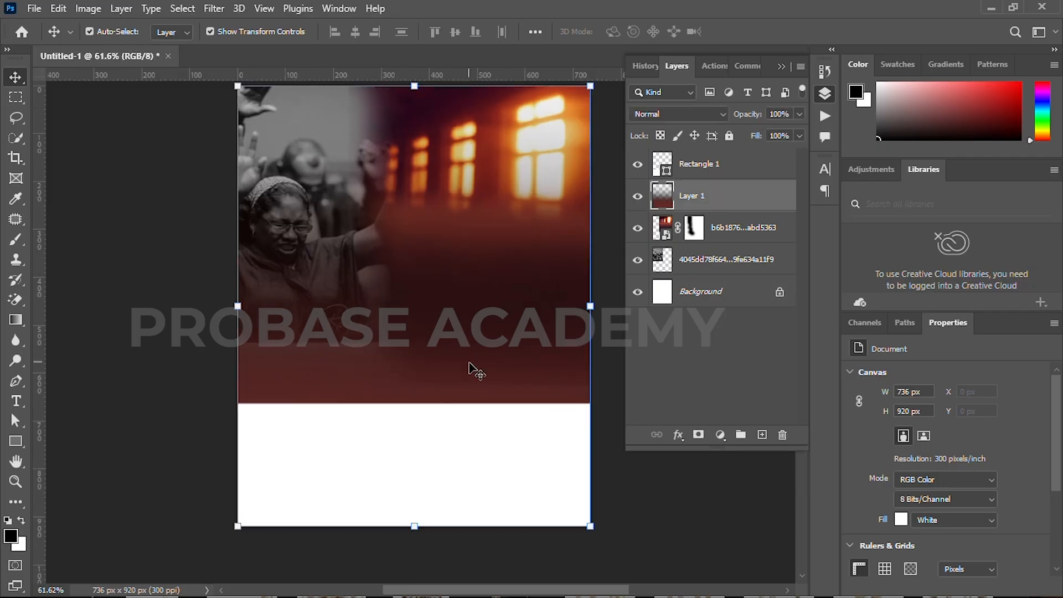
pyautogui.press('b')
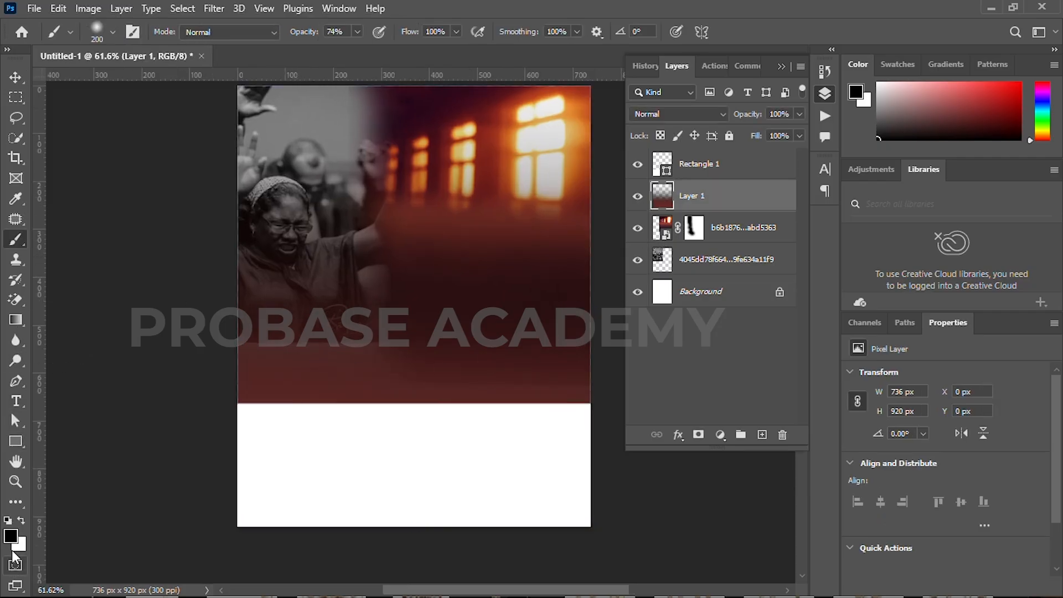
pyautogui.click(11, 535)
pyautogui.click(482, 358)
pyautogui.click(977, 150)
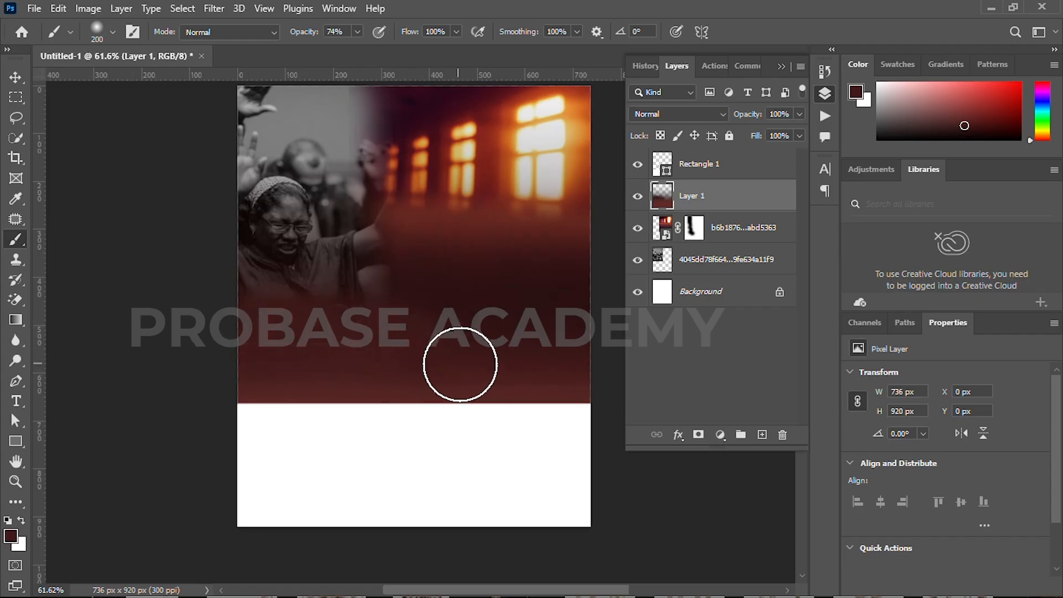
# - Darken the gradient layer along the white rectangle's top edge with a larger soft black brush
pyautogui.click(7, 520)
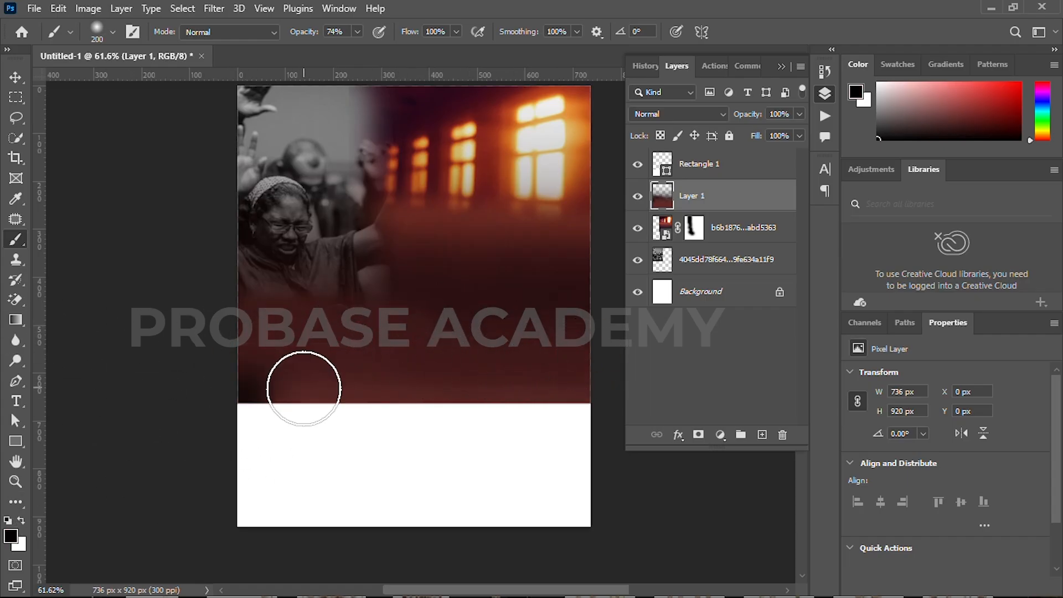
pyautogui.press(']')
pyautogui.moveTo(242, 397); pyautogui.dragTo(818, 416)
pyautogui.press('v')
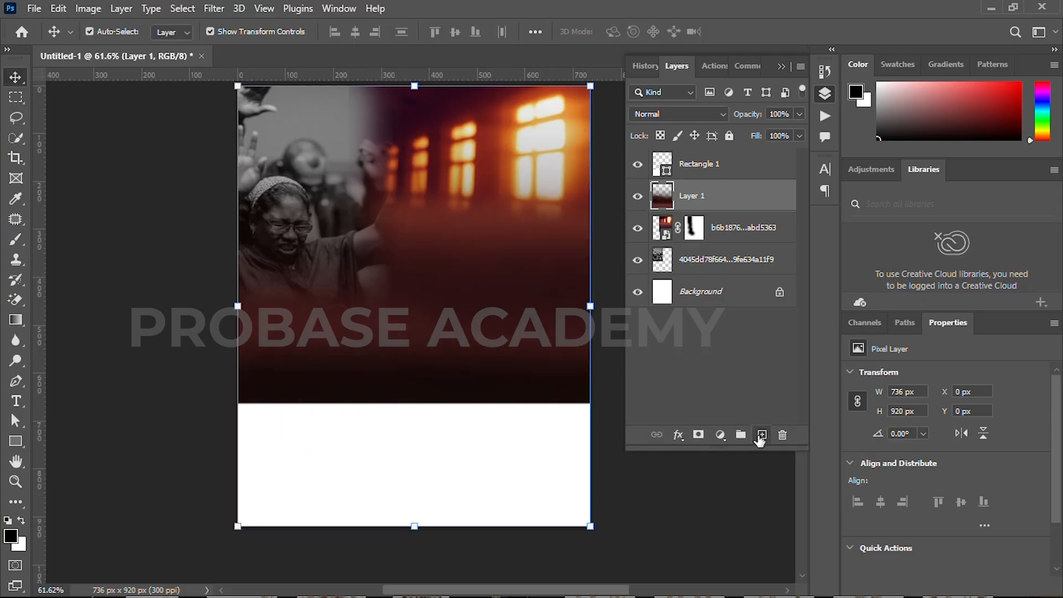
# - On a new layer, brush a crimson tint over the worship photo with a soft brush at 46% opacity
pyautogui.click(761, 436)
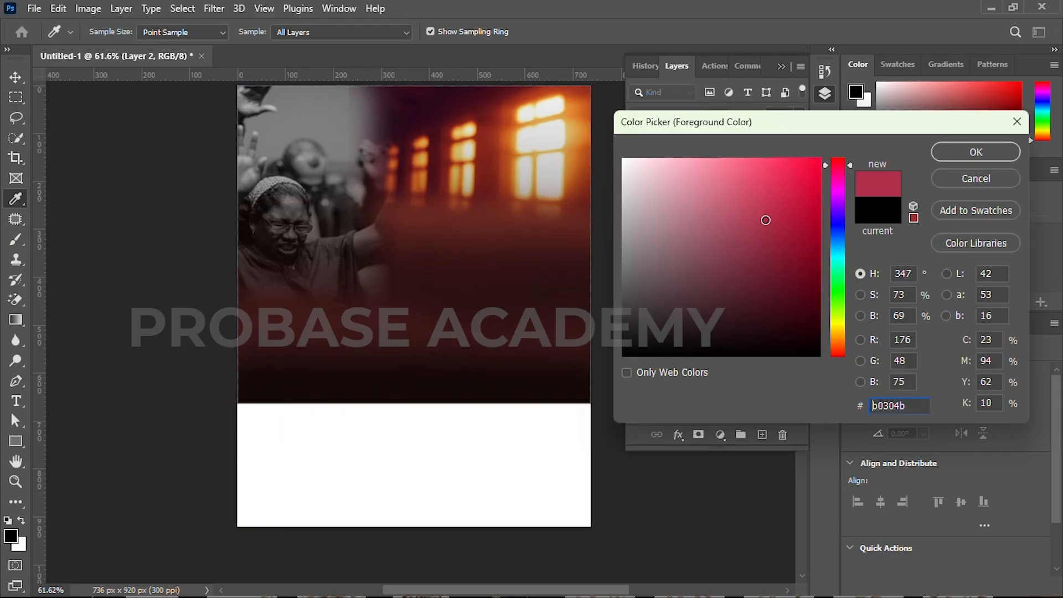
pyautogui.moveTo(766, 220); pyautogui.dragTo(761, 214)
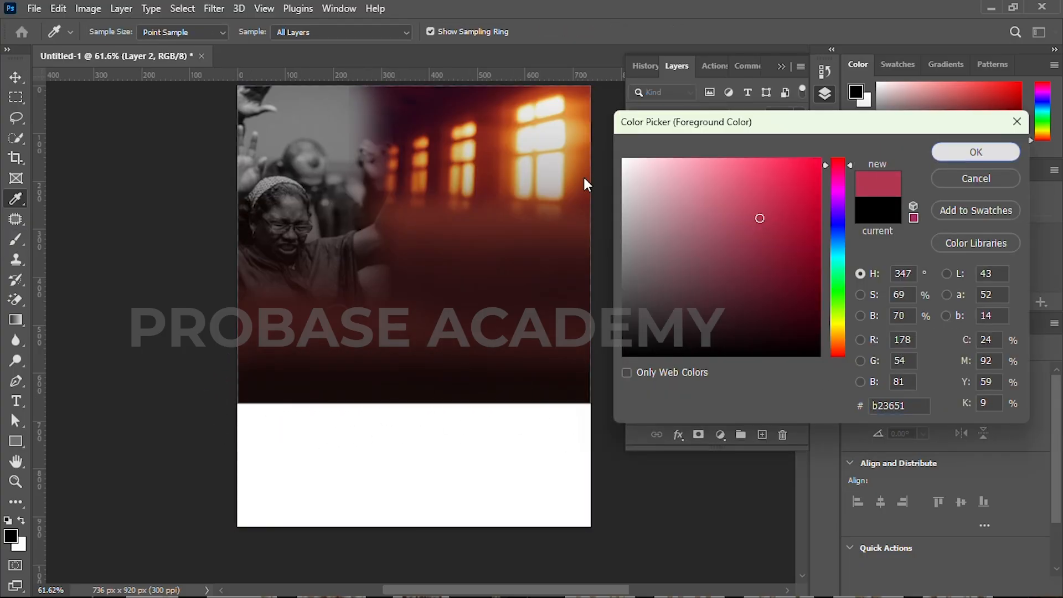
pyautogui.press('Escape')
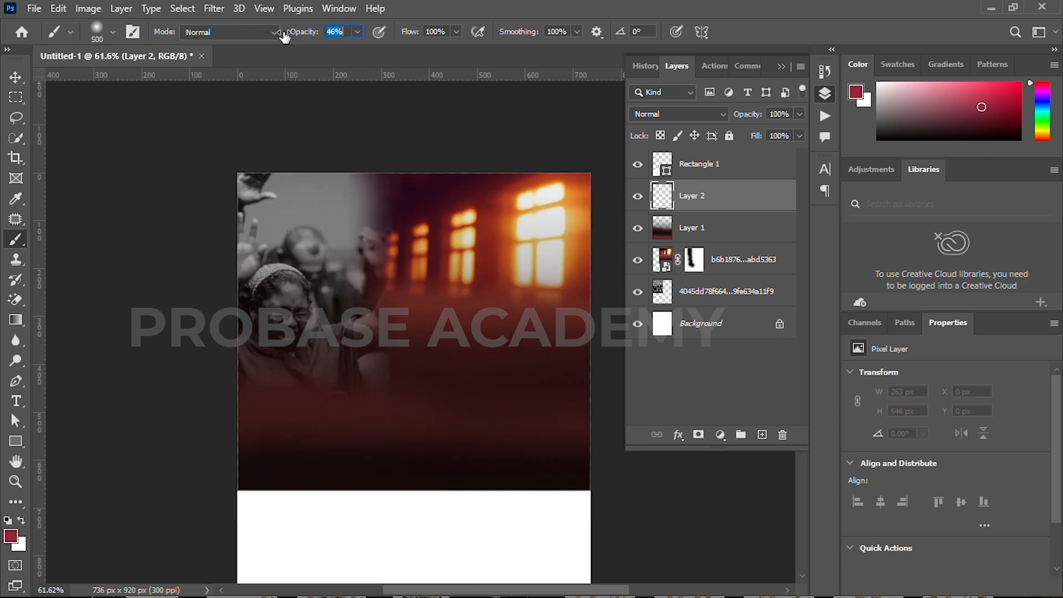
pyautogui.moveTo(212, 185)
pyautogui.mouseDown()
pyautogui.moveTo(308, 271)
pyautogui.moveTo(349, 407)
pyautogui.moveTo(341, 444)
pyautogui.moveTo(377, 324)
pyautogui.moveTo(373, 195)
pyautogui.moveTo(385, 373)
pyautogui.mouseUp()
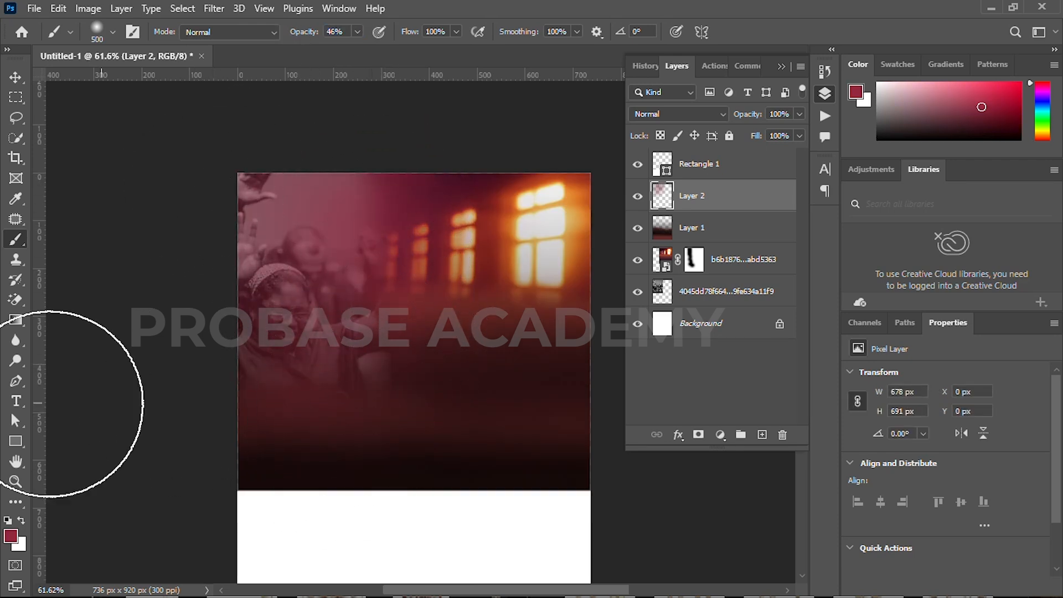
# - Change the foreground colour to a purer dark red
pyautogui.click(10, 535)
pyautogui.click(780, 266)
pyautogui.click(996, 153)
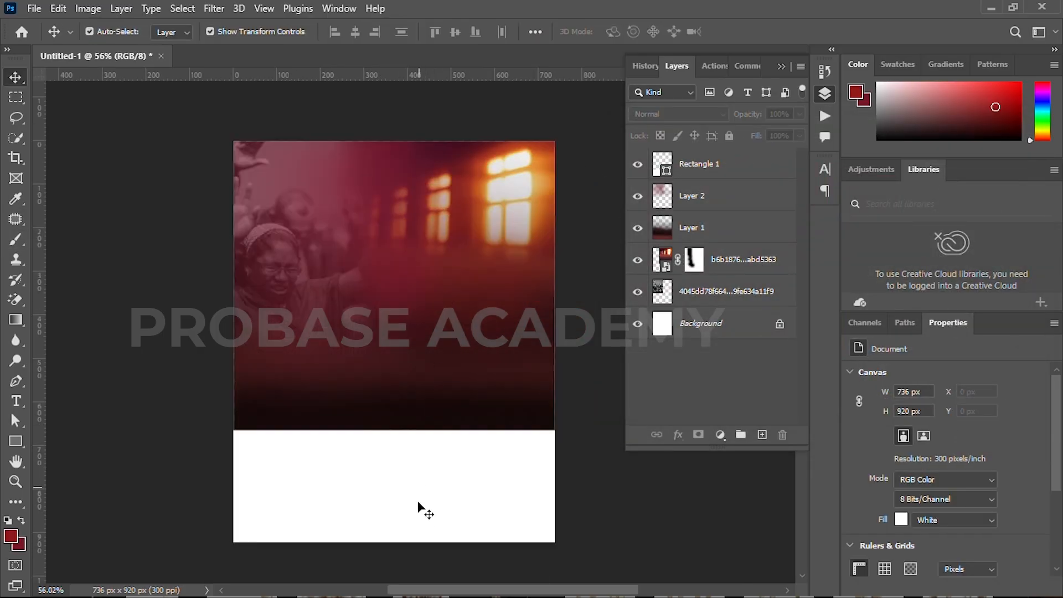
# - Hide the white rectangle and draw an amber (#ffae00) rectangle without a stroke, about 134 × 294 px, in the artwork's lower left area
pyautogui.click(419, 506)
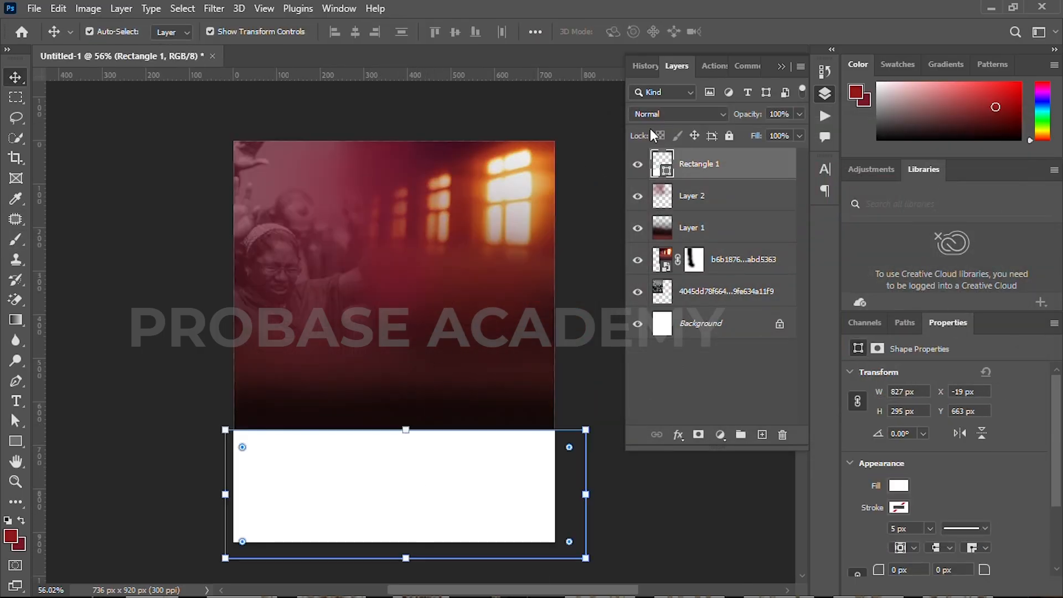
pyautogui.click(639, 170)
pyautogui.click(727, 194)
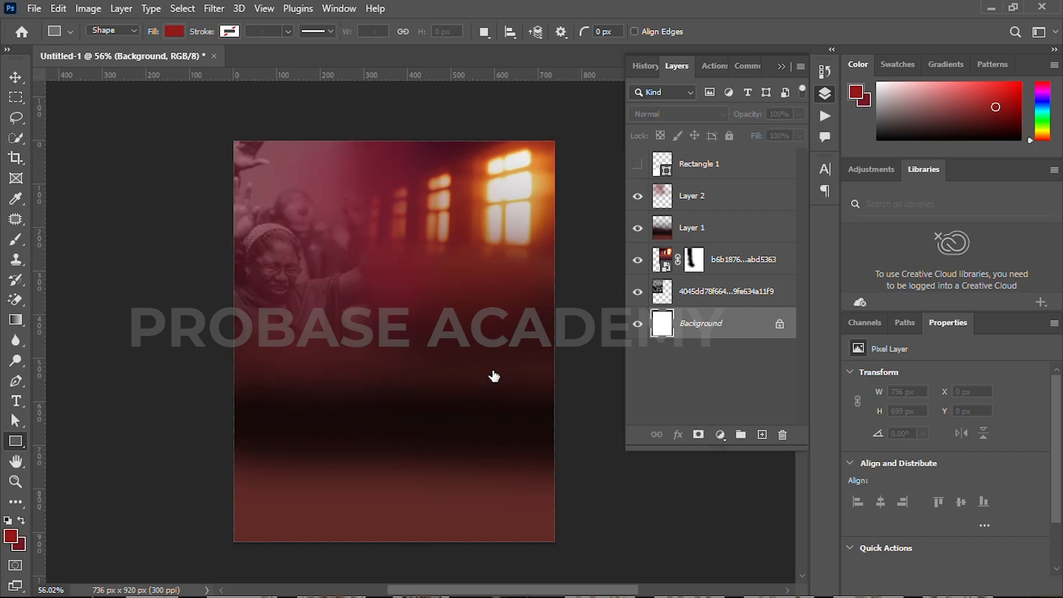
pyautogui.click(169, 31)
pyautogui.click(269, 63)
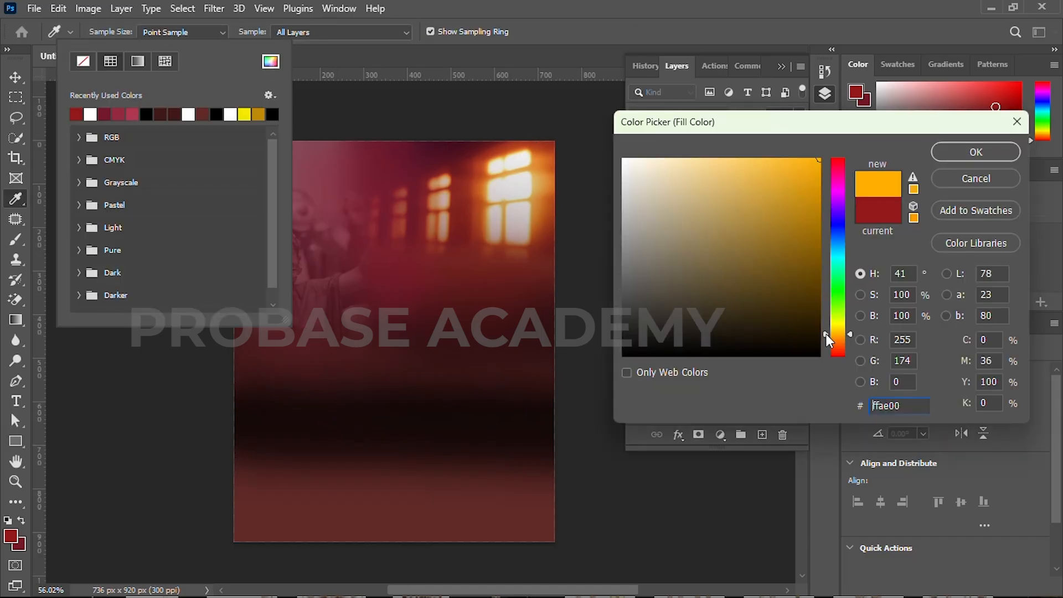
pyautogui.click(950, 158)
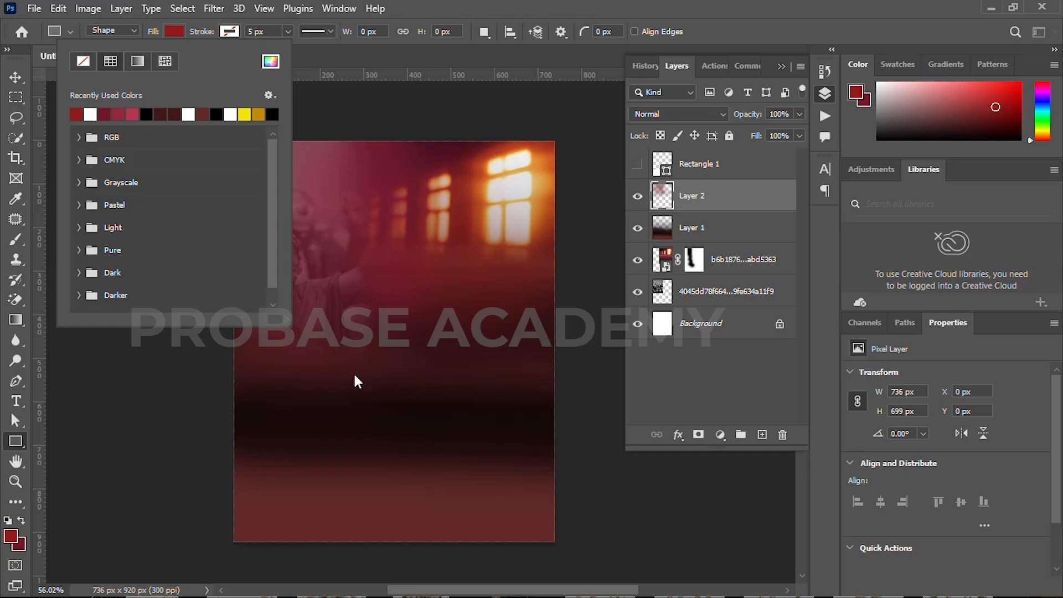
pyautogui.moveTo(293, 358); pyautogui.dragTo(353, 486)
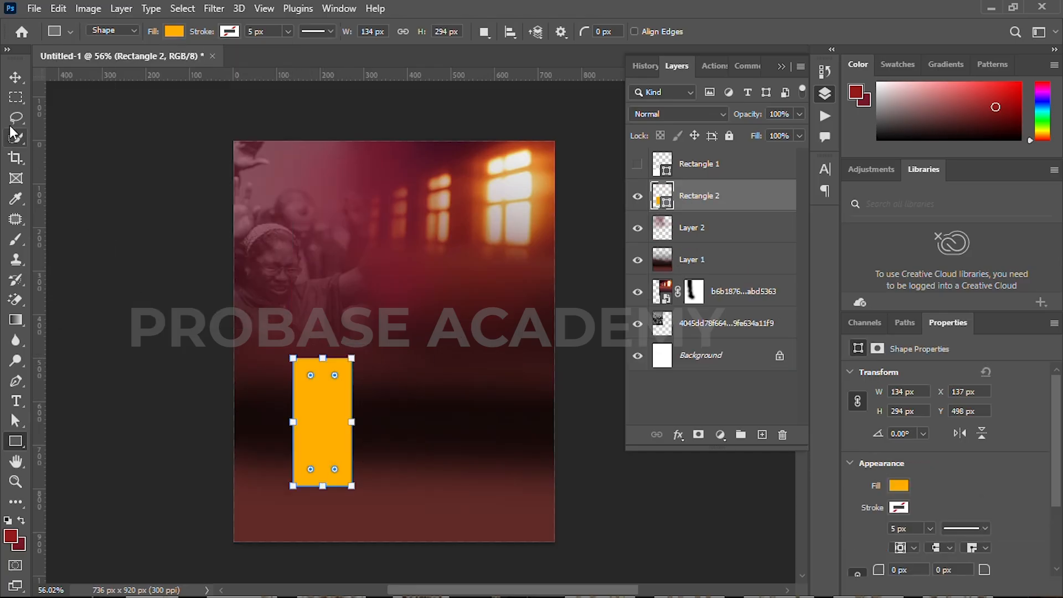
# - Duplicate the amber rectangle and move the copy about 190 px to the right
pyautogui.click(18, 83)
pyautogui.hotkey('ctrl', 'j')
pyautogui.hotkey('shift', 'Right')
pyautogui.hotkey('shift', 'Right')
pyautogui.hotkey('shift', 'Right')
pyautogui.hotkey('shift', 'Right')
pyautogui.hotkey('shift', 'Right')
pyautogui.hotkey('shift', 'Right')
pyautogui.hotkey('shift', 'Right')
pyautogui.hotkey('shift', 'Right')
pyautogui.hotkey('shift', 'Right')
pyautogui.hotkey('shift', 'Right')
pyautogui.hotkey('shift', 'Right')
pyautogui.hotkey('shift', 'Right')
pyautogui.hotkey('shift', 'Right')
pyautogui.hotkey('shift', 'Right')
pyautogui.hotkey('shift', 'Right')
pyautogui.hotkey('shift', 'Right')
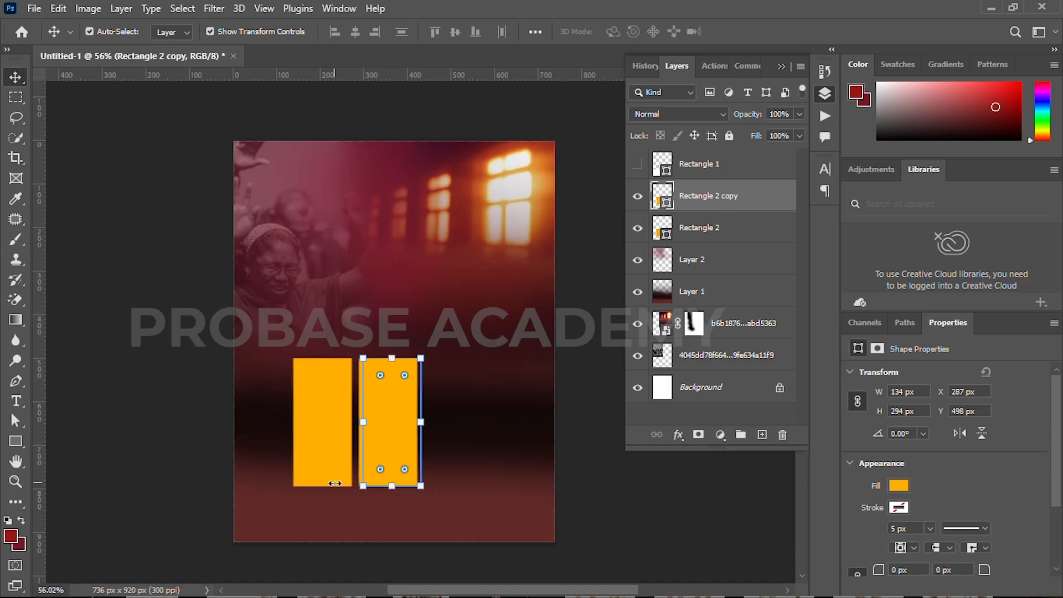
pyautogui.hotkey('shift', 'Right')
pyautogui.hotkey('shift', 'Right')
pyautogui.hotkey('shift', 'Right')
pyautogui.hotkey('shift', 'Right')
# - Change the fill of the copied rectangle to a bright orange-red
pyautogui.press('u')
pyautogui.click(174, 32)
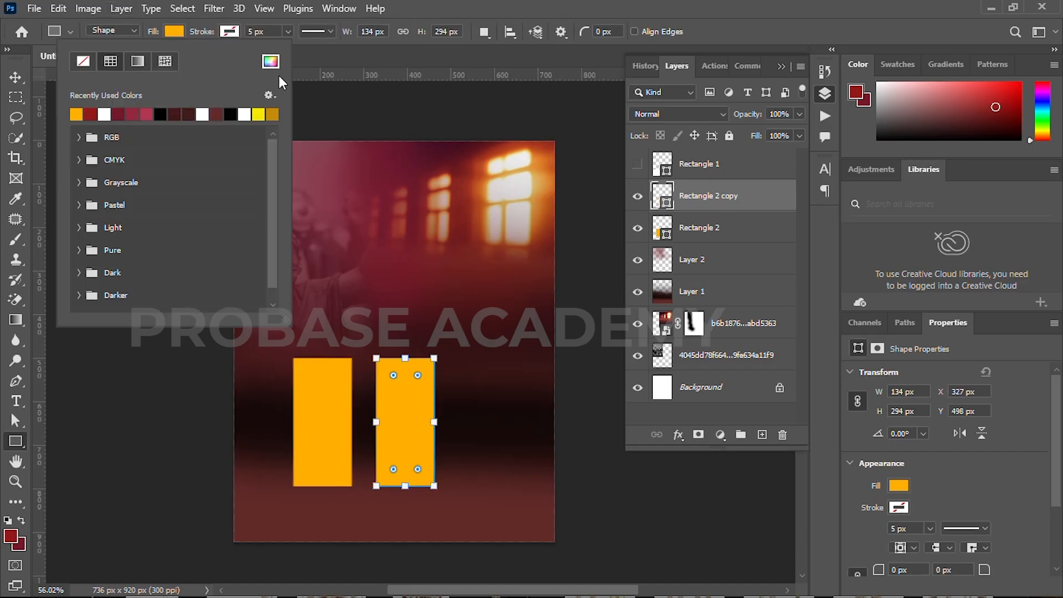
pyautogui.click(271, 63)
pyautogui.click(829, 351)
pyautogui.click(979, 150)
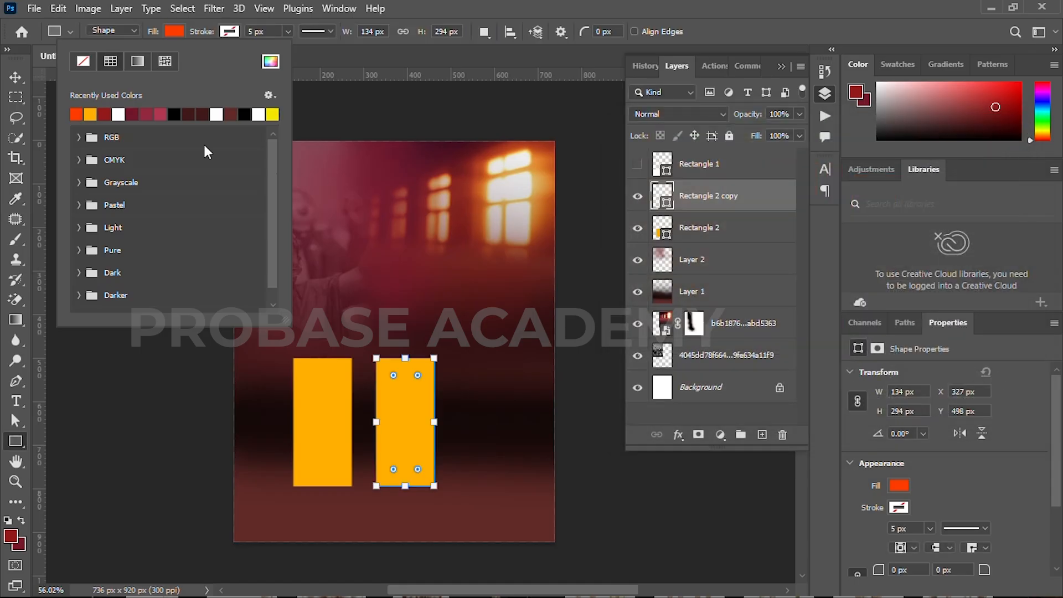
pyautogui.click(12, 78)
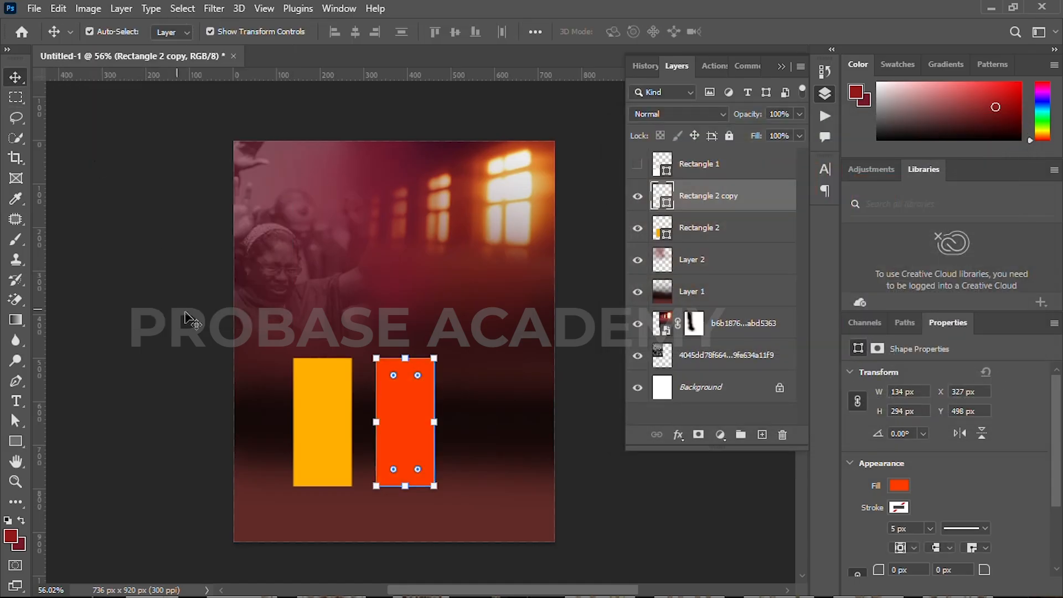
# - Show the white rectangle again and raise both coloured rectangles slightly behind it, with the orange-red one farther right
pyautogui.click(639, 165)
pyautogui.keyDown('shift'); pyautogui.click(714, 229); pyautogui.keyUp('shift')
pyautogui.click(619, 301)
pyautogui.moveTo(404, 404); pyautogui.dragTo(424, 400)
pyautogui.moveTo(332, 412); pyautogui.dragTo(333, 410)
# - Skew the orange-red rectangle horizontally by about -19.4° into a right-leaning slanted bar
pyautogui.click(446, 408)
pyautogui.moveTo(446, 352); pyautogui.dragTo(470, 349)
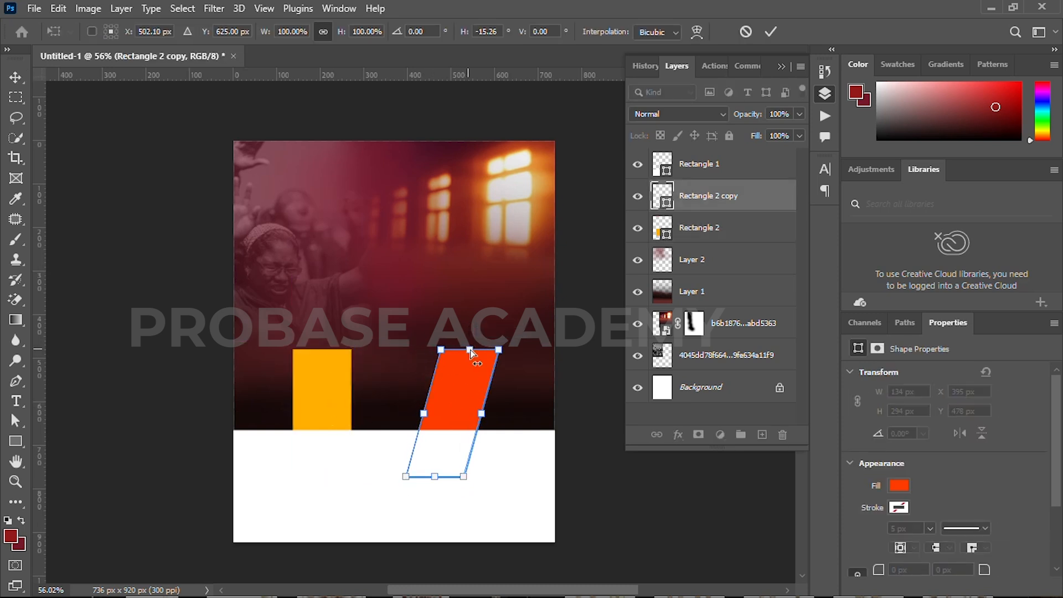
pyautogui.moveTo(434, 476); pyautogui.dragTo(424, 476)
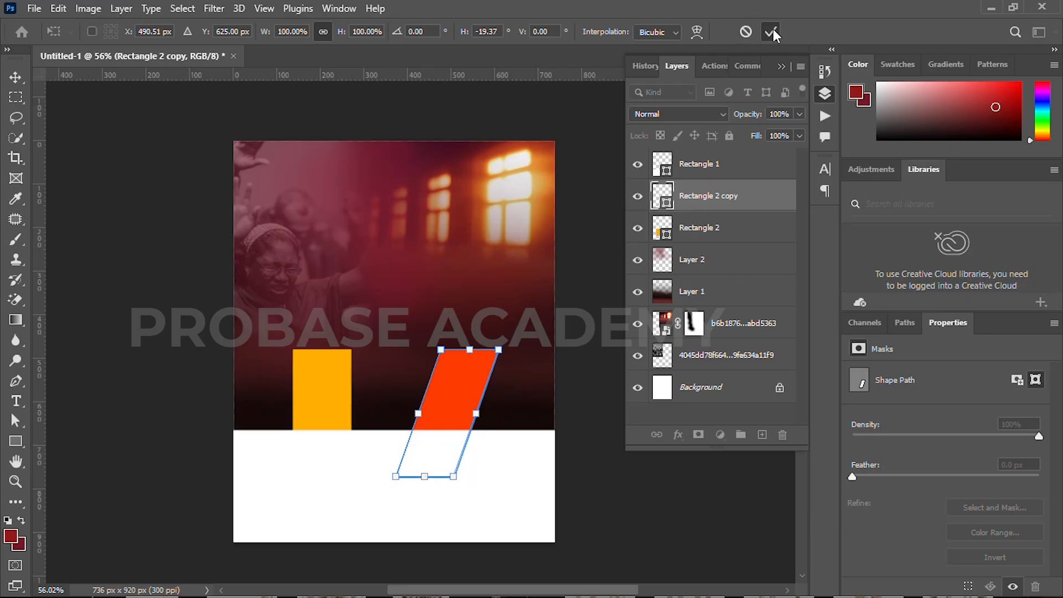
pyautogui.click(772, 31)
# - Delete the amber rectangle and place a copy of the orange-red slanted bar to the left of the original
pyautogui.click(333, 389)
pyautogui.press('Delete')
pyautogui.click(446, 412)
pyautogui.moveTo(447, 411); pyautogui.dragTo(372, 415)
# - Flip the copied bar horizontally and move it left so the two bars lean toward each other in a V
pyautogui.hotkey('ctrl', 't')
pyautogui.rightClick(374, 414)
pyautogui.click(420, 395)
pyautogui.hotkey('shift', 'Left')
pyautogui.hotkey('shift', 'Left')
pyautogui.hotkey('shift', 'Left')
pyautogui.hotkey('shift', 'Left')
pyautogui.hotkey('shift', 'Left')
pyautogui.hotkey('shift', 'Left')
pyautogui.hotkey('shift', 'Left')
pyautogui.hotkey('shift', 'Left')
pyautogui.hotkey('shift', 'Left')
pyautogui.hotkey('shift', 'Left')
pyautogui.hotkey('shift', 'Left')
pyautogui.hotkey('shift', 'Left')
pyautogui.hotkey('shift', 'Left')
pyautogui.hotkey('shift', 'Left')
pyautogui.hotkey('shift', 'Right')
pyautogui.hotkey('shift', 'Right')
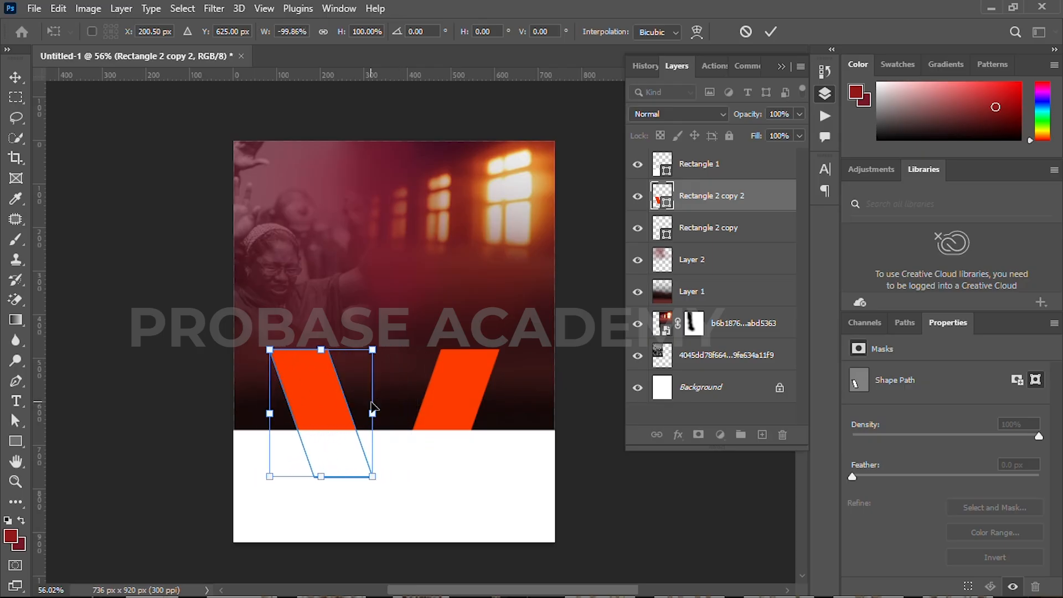
pyautogui.click(771, 32)
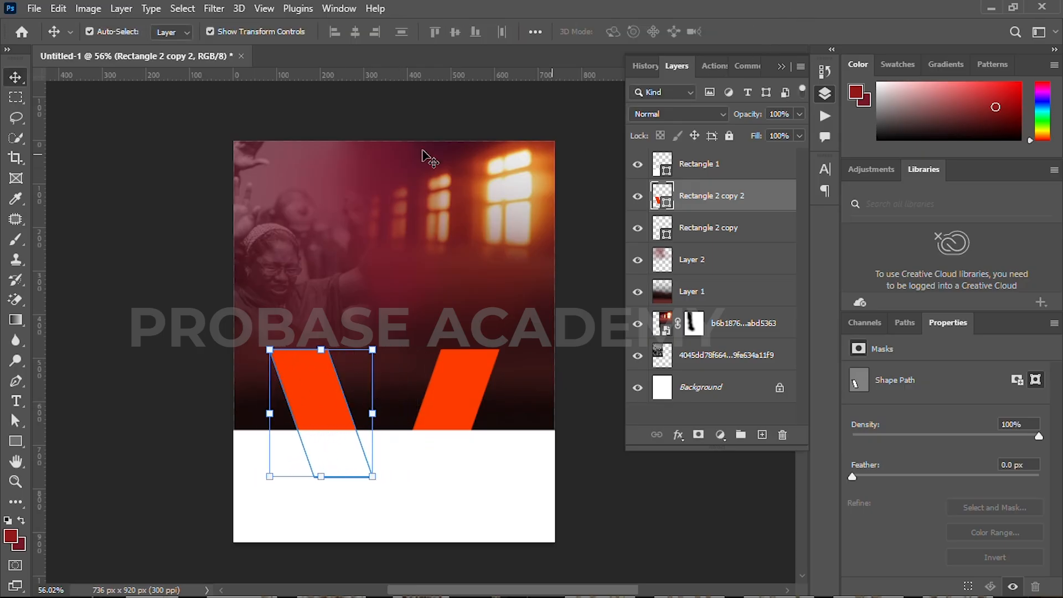
# - Fill the mirrored bar on the left with the recently used amber
pyautogui.press('u')
pyautogui.click(174, 31)
pyautogui.click(76, 114)
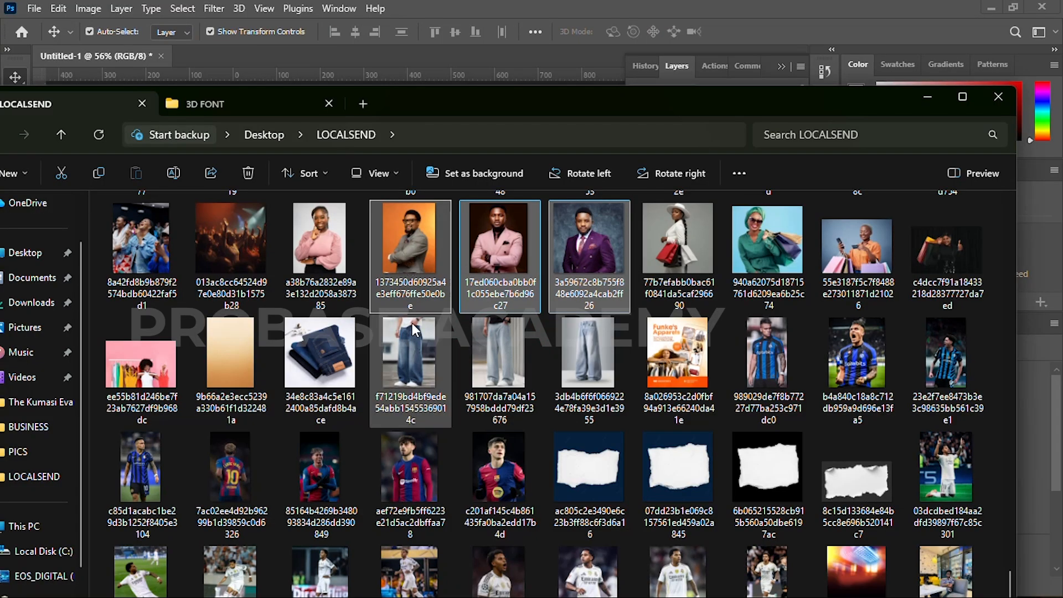
# - Place the five men's portrait photos from the LOCALSEND folder in the flyer and rasterize their layers
pyautogui.moveTo(491, 95); pyautogui.dragTo(501, 323)
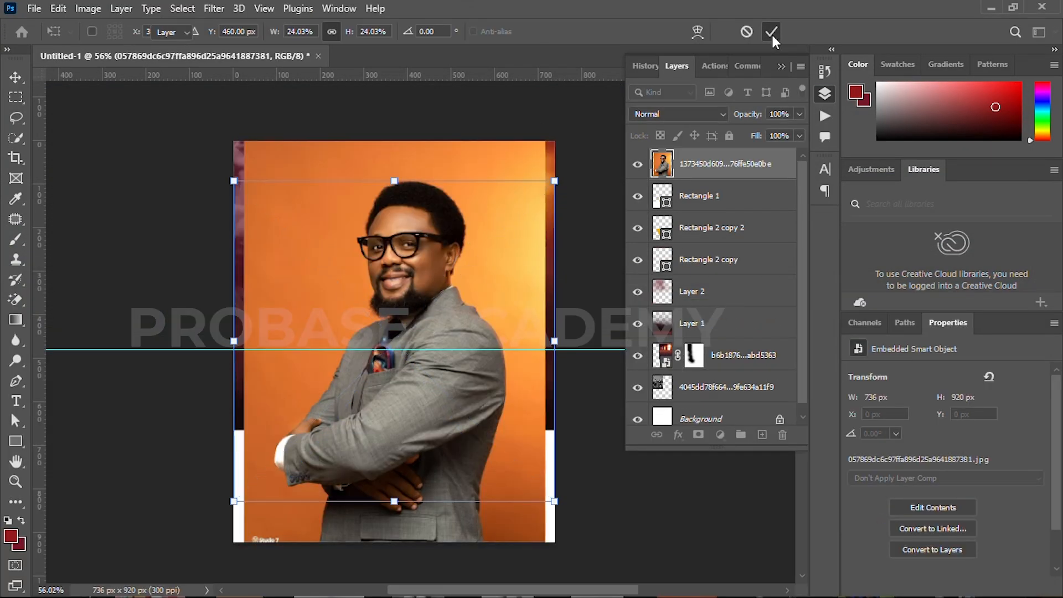
pyautogui.click(771, 32)
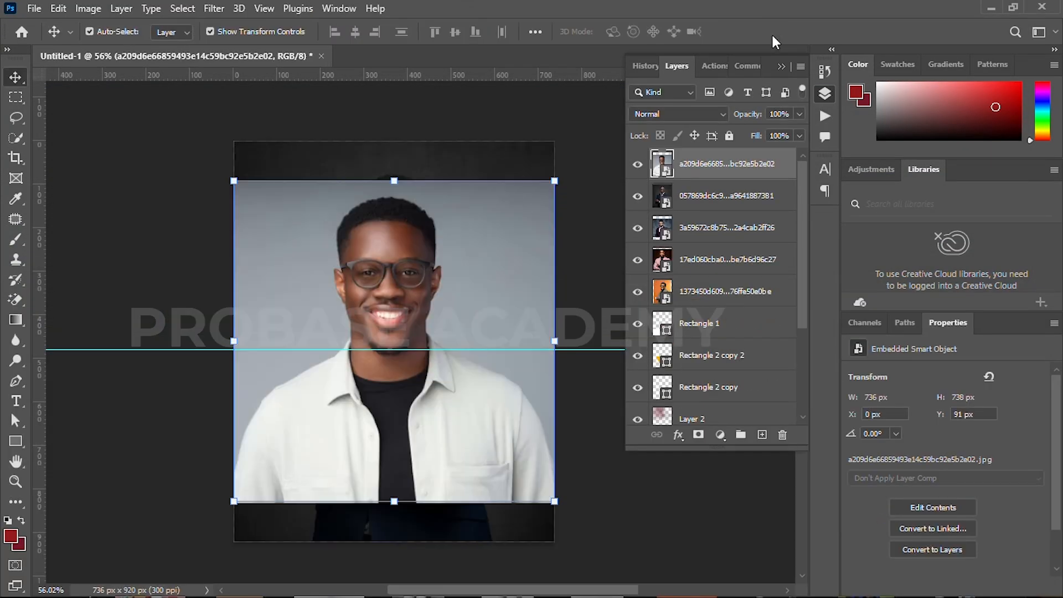
pyautogui.keyDown('shift'); pyautogui.click(715, 301); pyautogui.keyUp('shift')
pyautogui.rightClick(715, 297)
pyautogui.click(756, 324)
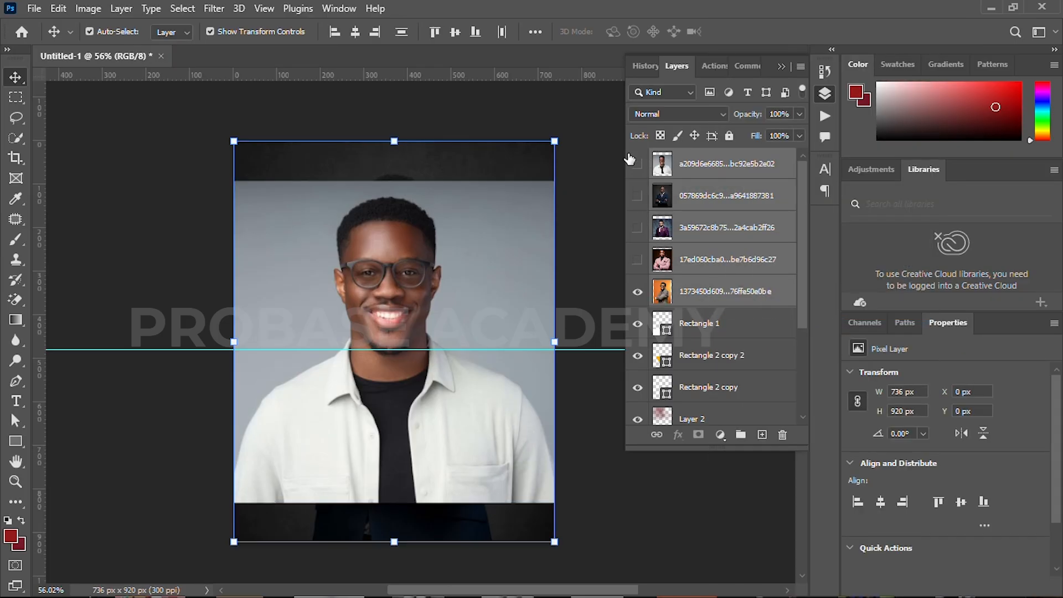
# - Copy the man in the grey suit onto his own layer using Select Subject and delete the original orange-background photo layer
pyautogui.click(594, 144)
pyautogui.click(470, 293)
pyautogui.scroll(-3, 930, 498)
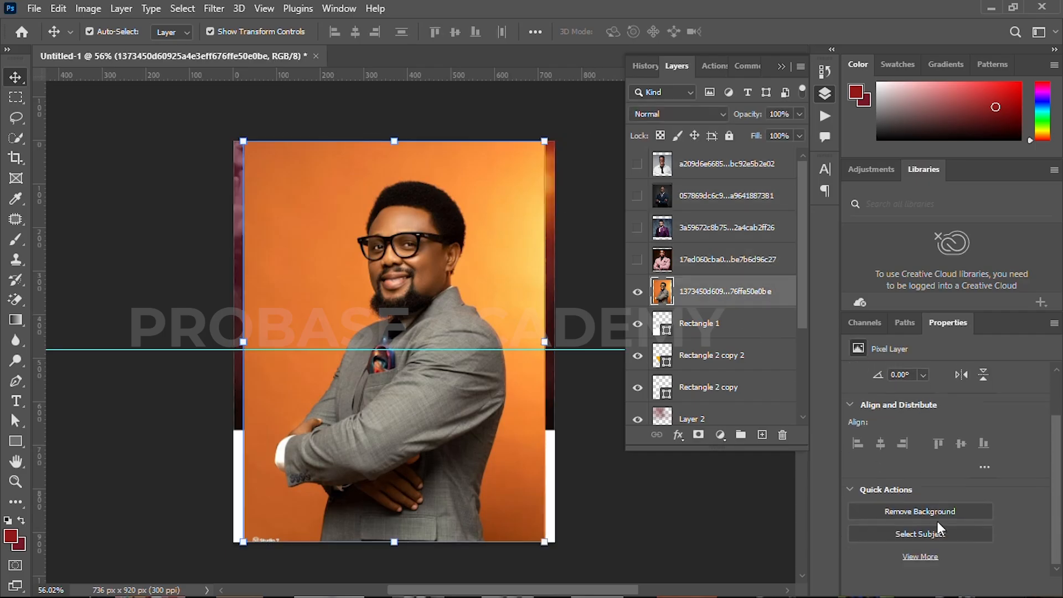
pyautogui.click(940, 535)
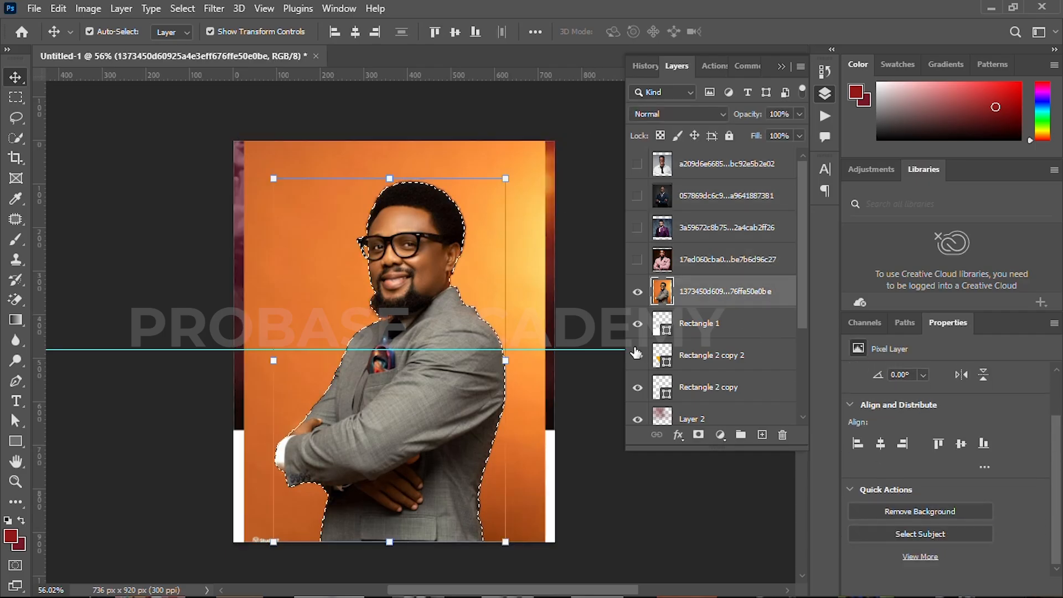
pyautogui.hotkey('ctrl', 'j')
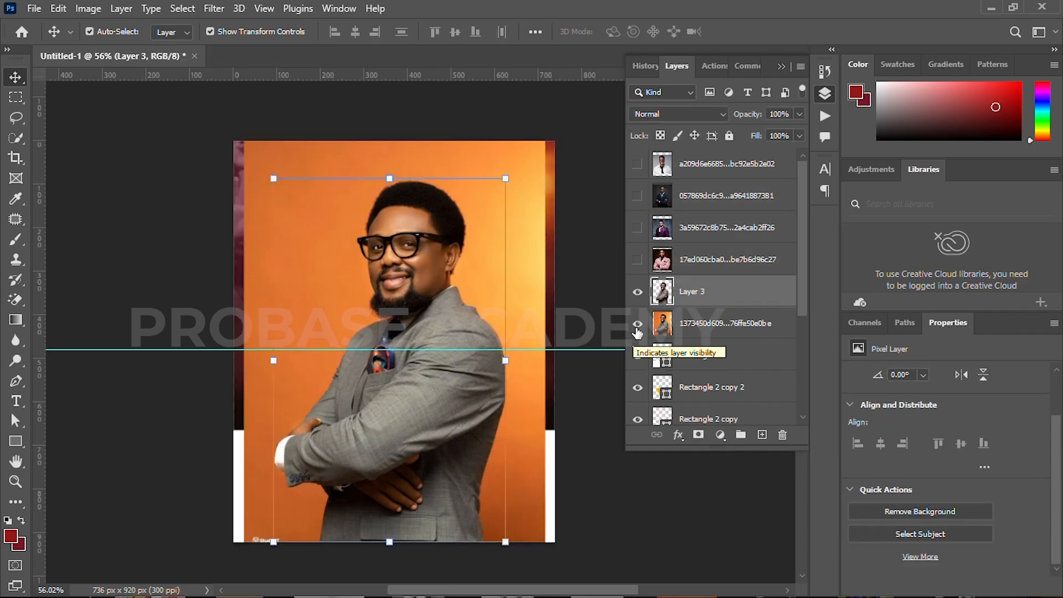
pyautogui.click(638, 323)
pyautogui.click(706, 330)
pyautogui.press('Delete')
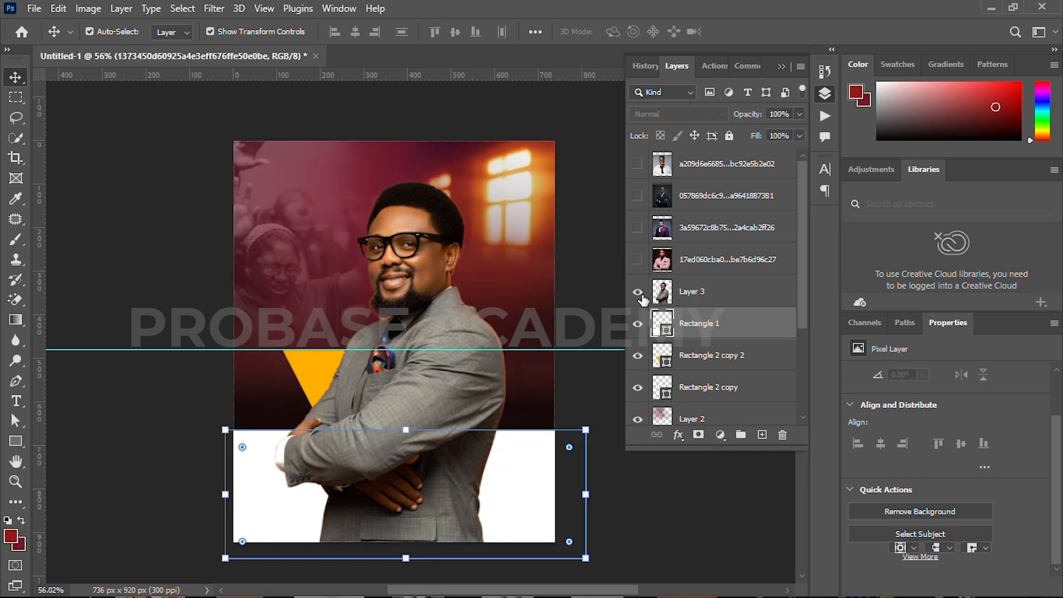
# - Hide the grey-suit cutout, copy the man in the pink suit onto his own layer using Select Subject, and delete his original photo
pyautogui.click(637, 292)
pyautogui.click(638, 260)
pyautogui.click(709, 266)
pyautogui.scroll(-2, 930, 551)
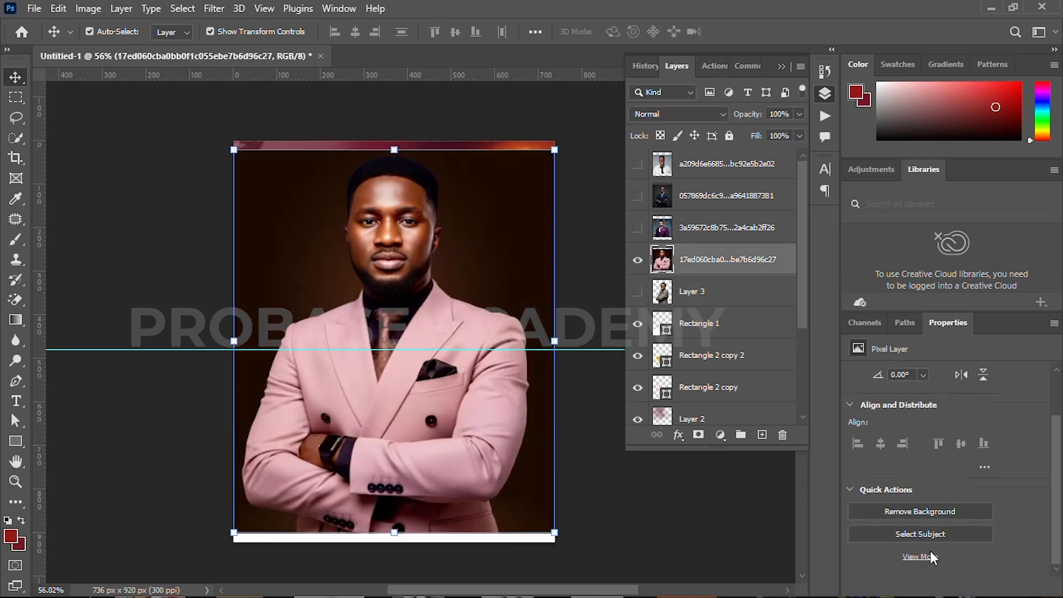
pyautogui.click(942, 534)
pyautogui.hotkey('ctrl', 'j')
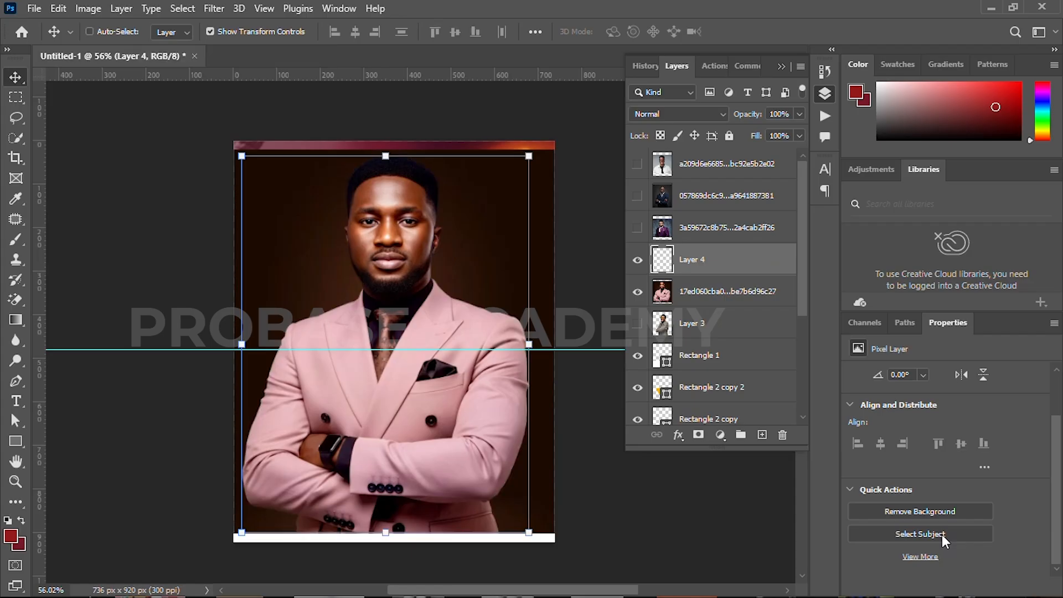
pyautogui.click(764, 300)
pyautogui.press('Delete')
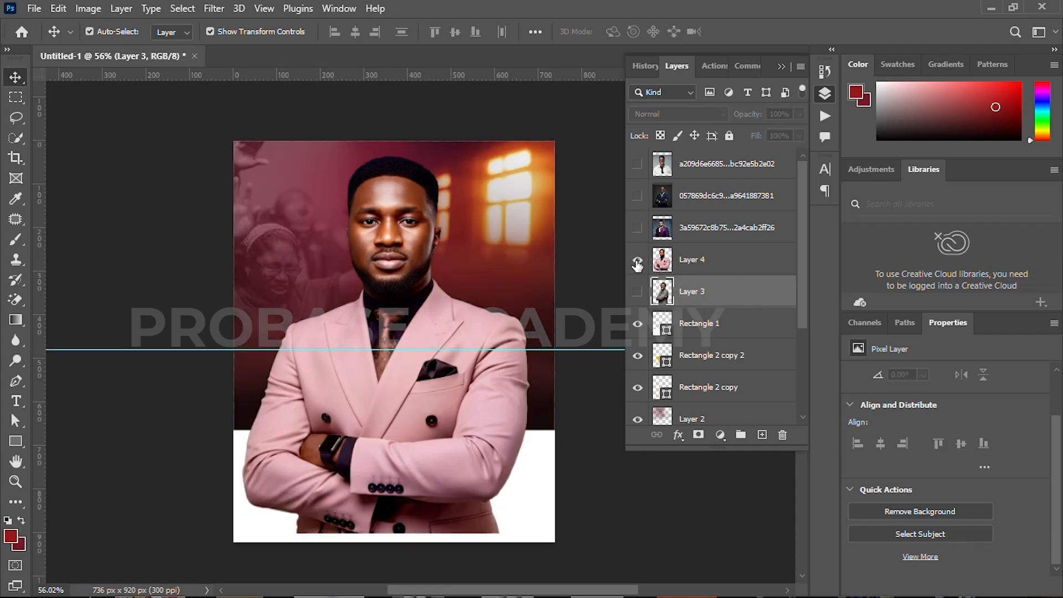
# - Hide the pink-suit cutout, copy the man in the purple suit onto his own layer using Select Subject, and delete his original photo
pyautogui.click(638, 260)
pyautogui.click(692, 231)
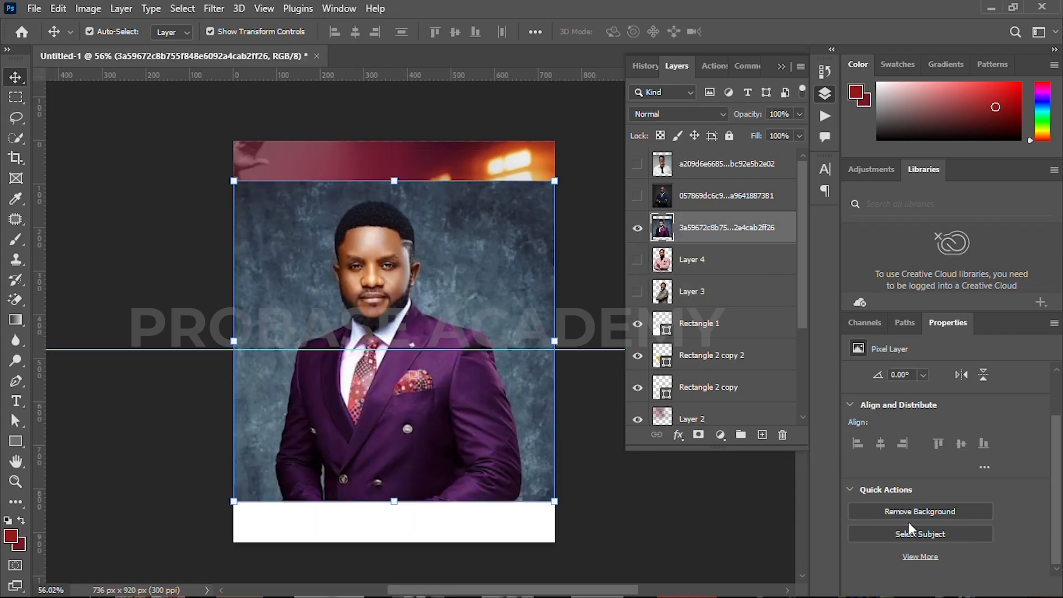
pyautogui.click(920, 533)
pyautogui.hotkey('ctrl', 'j')
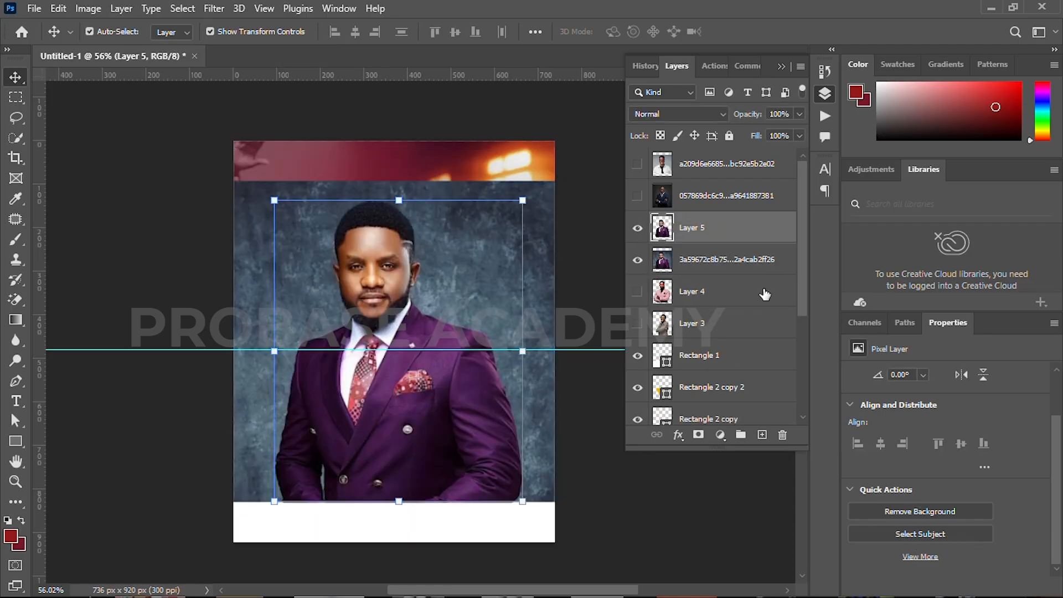
pyautogui.click(723, 270)
pyautogui.press('Delete')
# - Replace the navy-suit portrait with a cutout made using Select Subject, and hide both the purple-suit and navy-suit cutouts
pyautogui.click(709, 199)
pyautogui.click(638, 228)
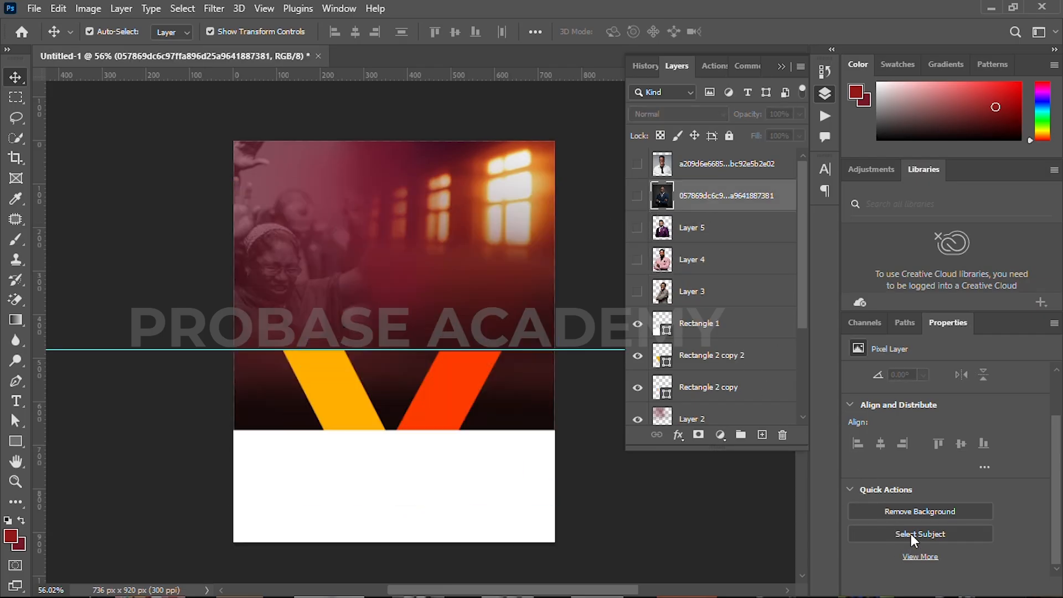
pyautogui.click(636, 198)
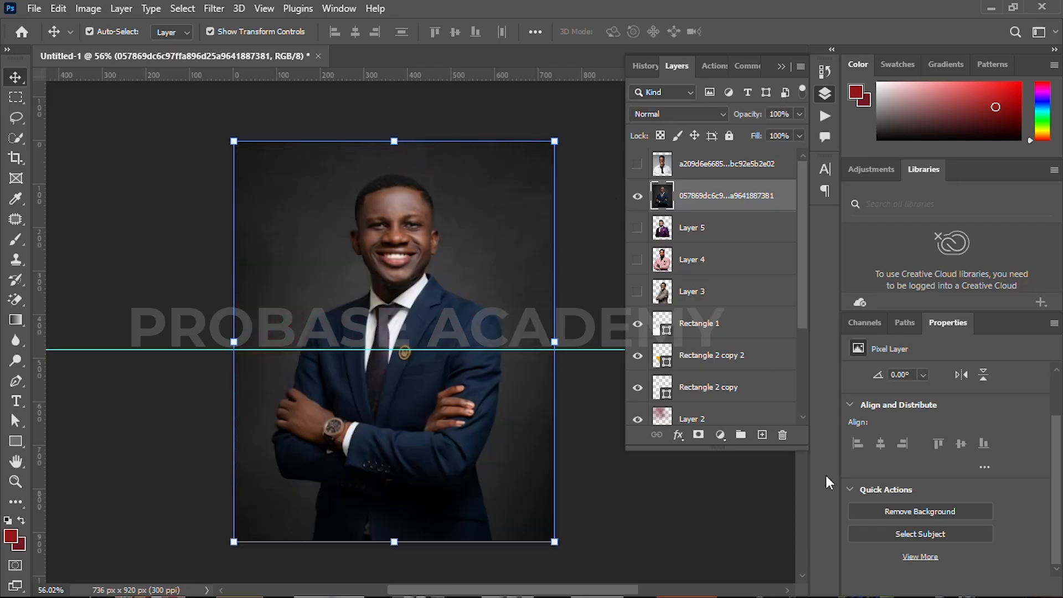
pyautogui.click(874, 533)
pyautogui.hotkey('ctrl', 'j')
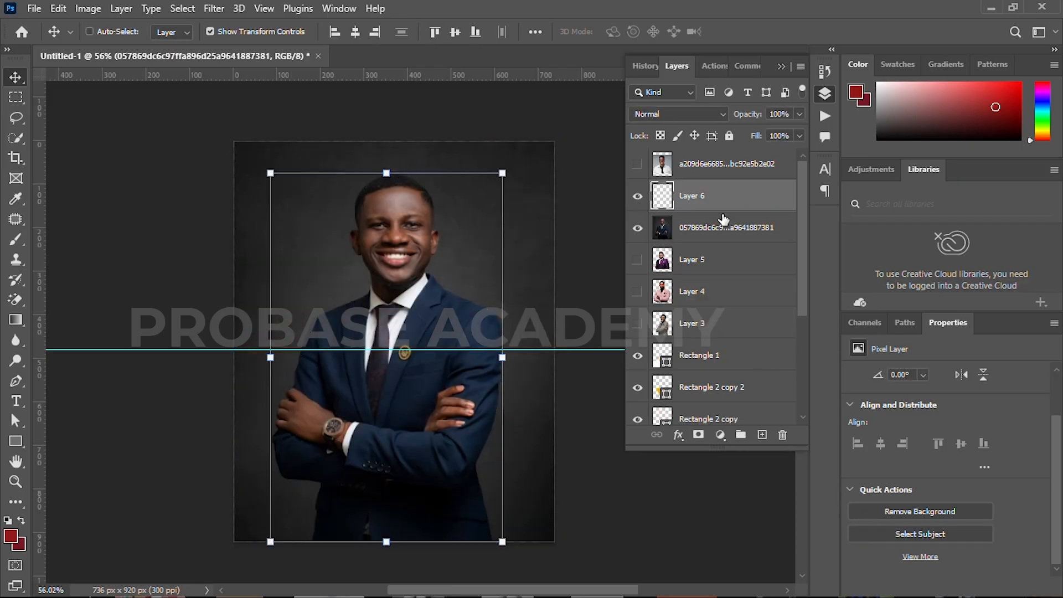
pyautogui.press('Delete')
pyautogui.click(638, 195)
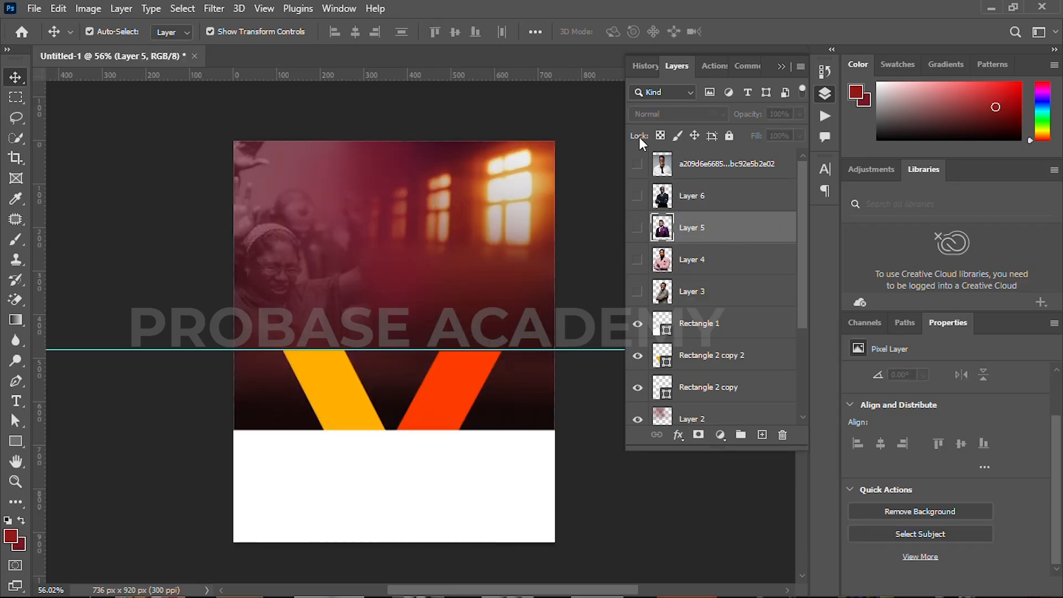
# - Replace the photo of the man in the white shirt with a cutout made using Select Subject, and hide the cutout
pyautogui.click(638, 166)
pyautogui.click(720, 163)
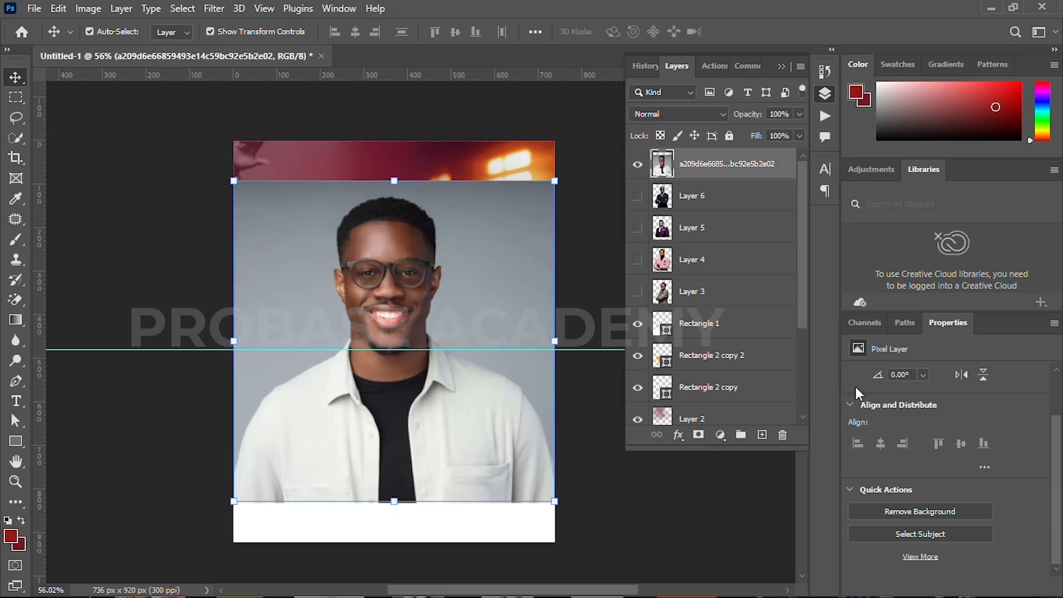
pyautogui.click(951, 532)
pyautogui.hotkey('ctrl', 'j')
pyautogui.click(672, 196)
pyautogui.press('Delete')
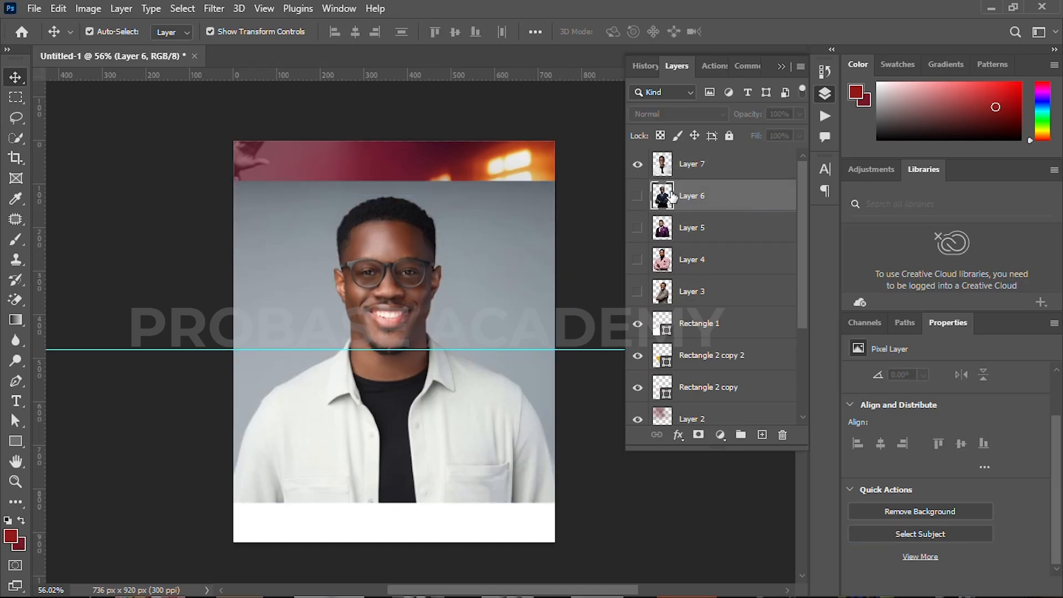
pyautogui.click(637, 164)
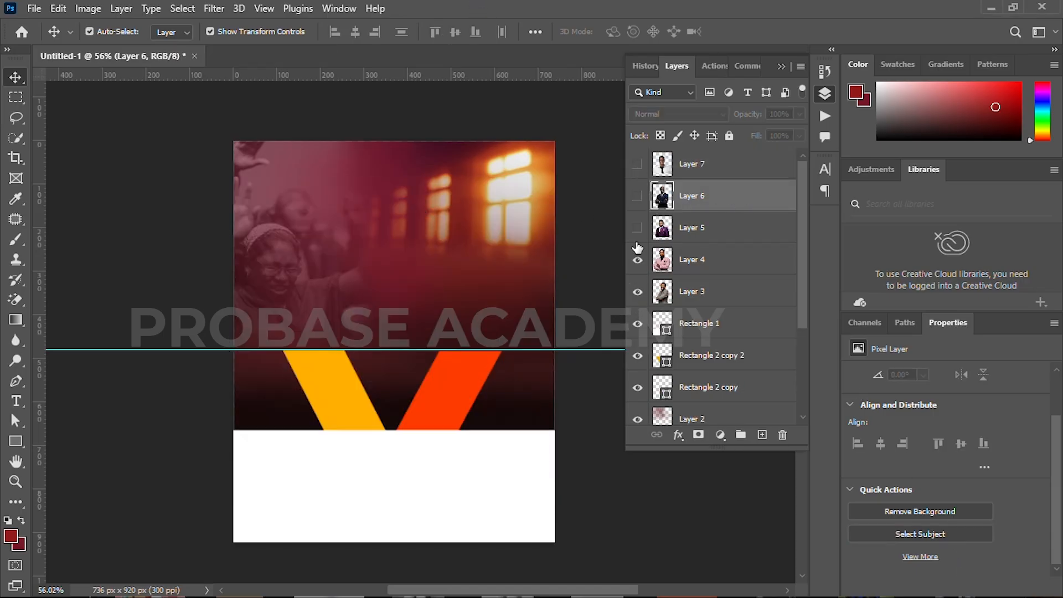
# - Show all five portrait cutouts, scale them down together, and move the white-shirt man onto the orange-red bar above the white panel
pyautogui.moveTo(637, 238); pyautogui.dragTo(637, 164)
pyautogui.click(705, 164)
pyautogui.keyDown('shift'); pyautogui.click(705, 292); pyautogui.keyUp('shift')
pyautogui.moveTo(391, 151); pyautogui.dragTo(495, 309)
pyautogui.click(770, 32)
pyautogui.click(430, 275)
pyautogui.click(388, 404)
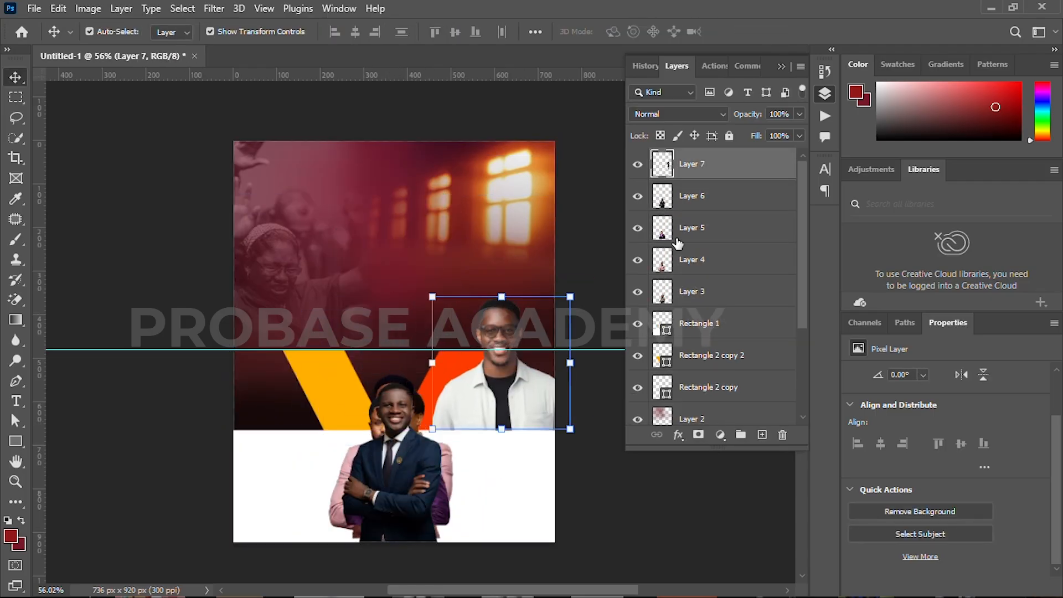
# - Move the other four portrait cutouts together to the upper-left area of the flyer
pyautogui.click(705, 292)
pyautogui.keyDown('shift'); pyautogui.click(705, 196); pyautogui.keyUp('shift')
pyautogui.moveTo(391, 382); pyautogui.dragTo(298, 174)
# - Centre the white-shirt man between the two slanted bars and scale him to 84.64%, resting on the white panel's upper edge
pyautogui.scroll(5, 461, 395)
pyautogui.click(505, 391)
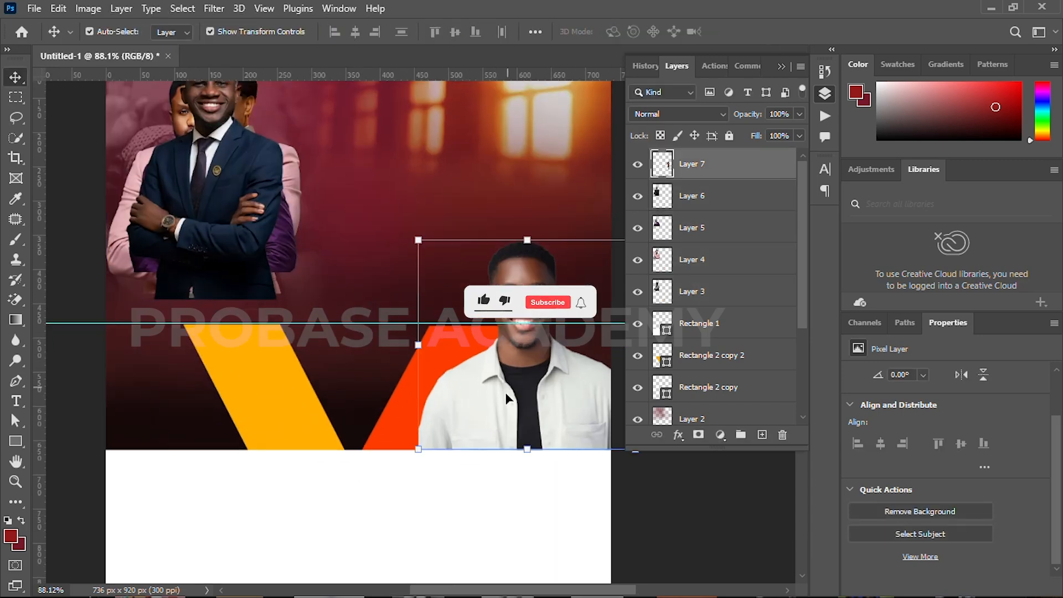
pyautogui.scroll(-3, 505, 392)
pyautogui.moveTo(524, 387); pyautogui.dragTo(408, 388)
pyautogui.moveTo(405, 279); pyautogui.dragTo(405, 303)
pyautogui.moveTo(405, 406); pyautogui.dragTo(394, 407)
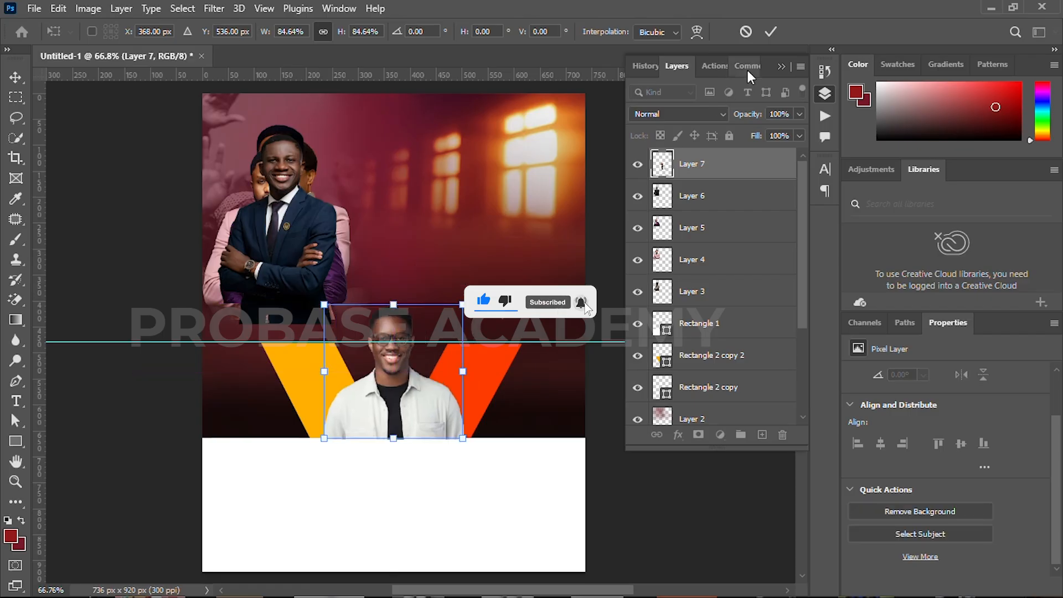
pyautogui.click(771, 31)
# - Move the amber and orange-red slanted bars up together until their tops are level with the white-shirt man's head
pyautogui.click(700, 356)
pyautogui.keyDown('ctrl'); pyautogui.click(702, 388); pyautogui.keyUp('ctrl')
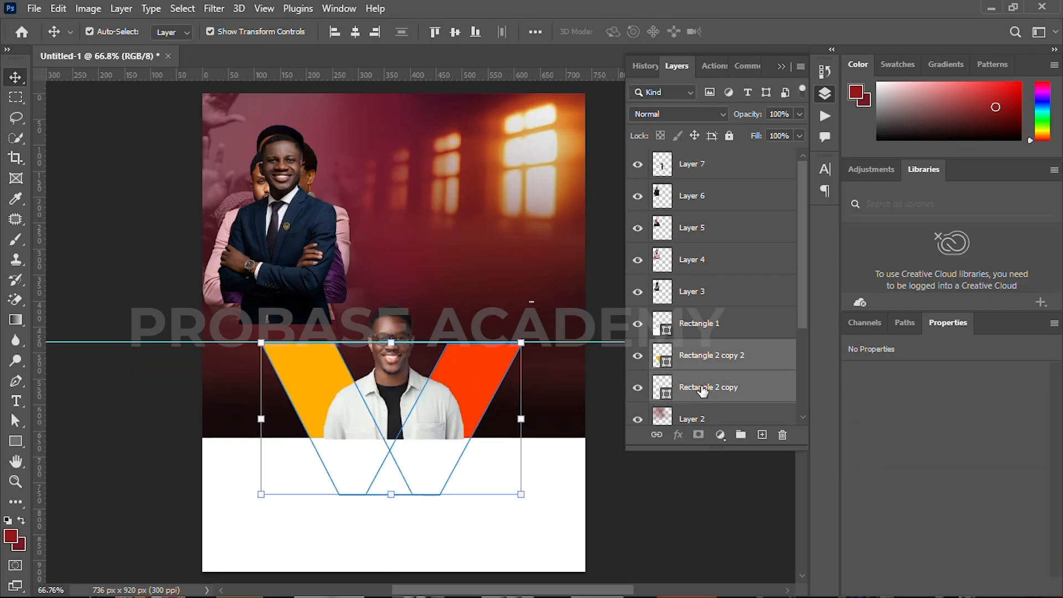
pyautogui.hotkey('shift', 'Up')
pyautogui.hotkey('shift', 'Up')
pyautogui.hotkey('shift', 'Up')
pyautogui.hotkey('shift', 'Up')
pyautogui.hotkey('shift', 'Up')
pyautogui.hotkey('shift', 'Up')
pyautogui.hotkey('shift', 'Up')
pyautogui.hotkey('shift', 'Up')
pyautogui.hotkey('shift', 'Up')
pyautogui.hotkey('shift', 'Up')
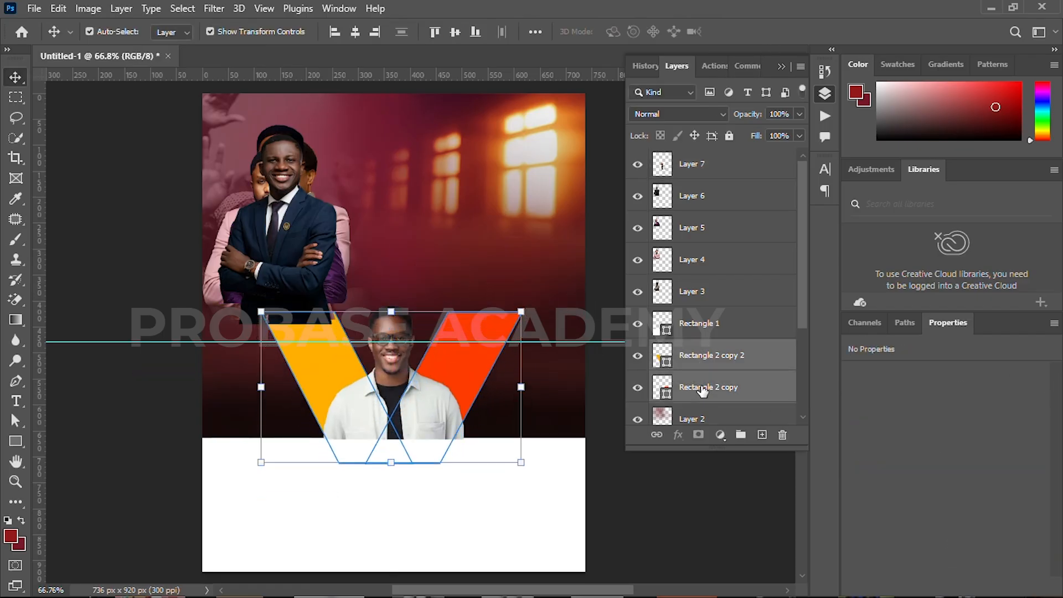
# - Widen the two slanted bars to 113.77% and group them
pyautogui.moveTo(521, 382); pyautogui.dragTo(538, 382)
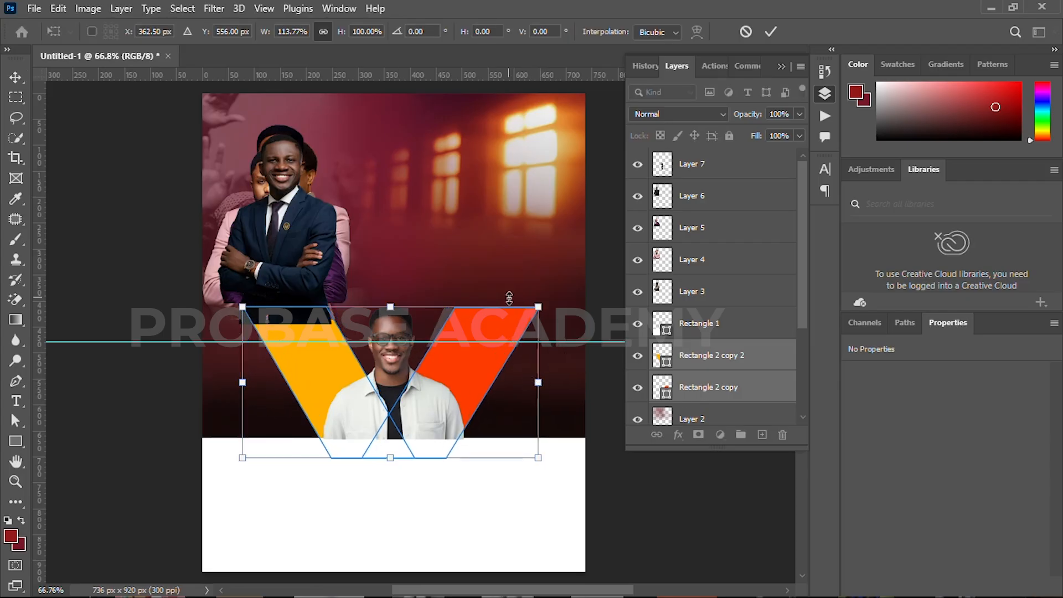
pyautogui.click(770, 31)
pyautogui.hotkey('ctrl', 'g')
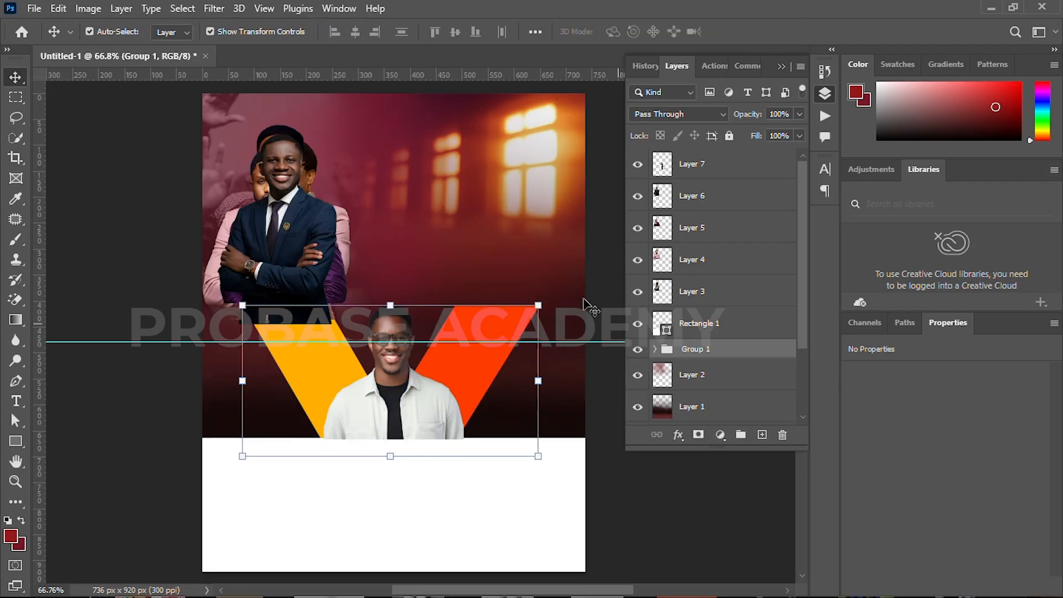
# - Place the navy-suit and purple-suit men on either side of the white-shirt man, with the white panel's layer at the top of the stack
pyautogui.moveTo(341, 227); pyautogui.dragTo(405, 359)
pyautogui.moveTo(700, 326); pyautogui.dragTo(700, 158)
pyautogui.moveTo(337, 381); pyautogui.dragTo(321, 403)
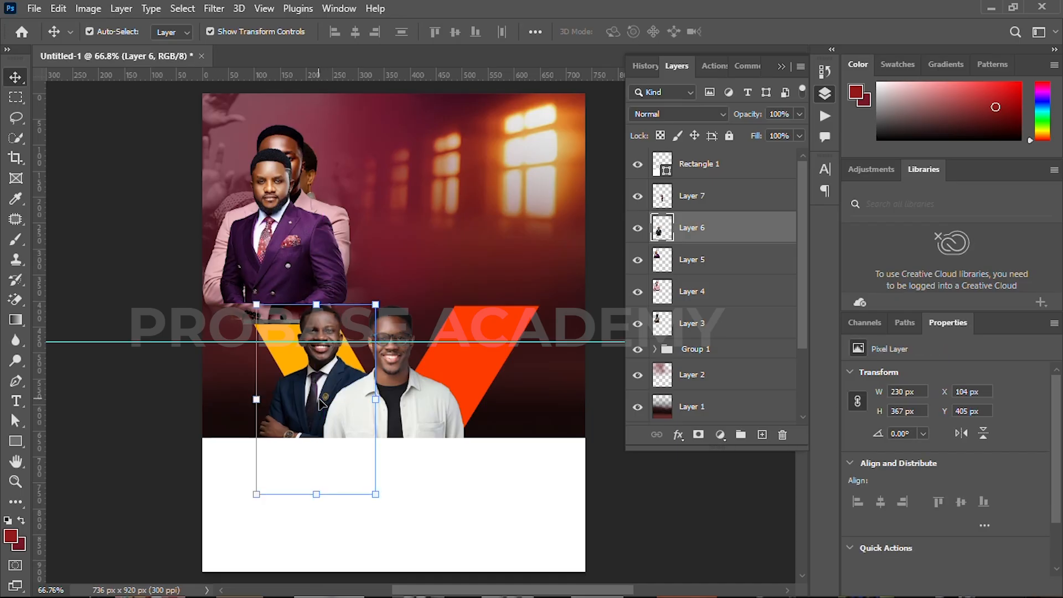
pyautogui.moveTo(280, 201); pyautogui.dragTo(440, 354)
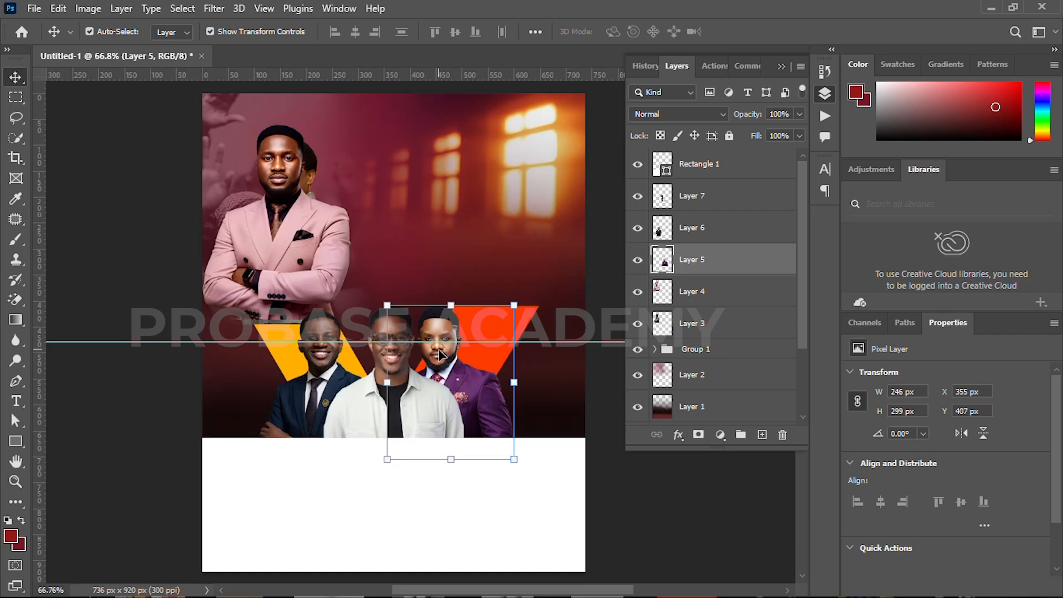
pyautogui.moveTo(305, 394); pyautogui.dragTo(322, 393)
# - Scale the pink-suit man to 76.84% and place him at the far left of the row, beside the navy-suit man
pyautogui.moveTo(294, 223); pyautogui.dragTo(294, 385)
pyautogui.moveTo(277, 257); pyautogui.dragTo(281, 324)
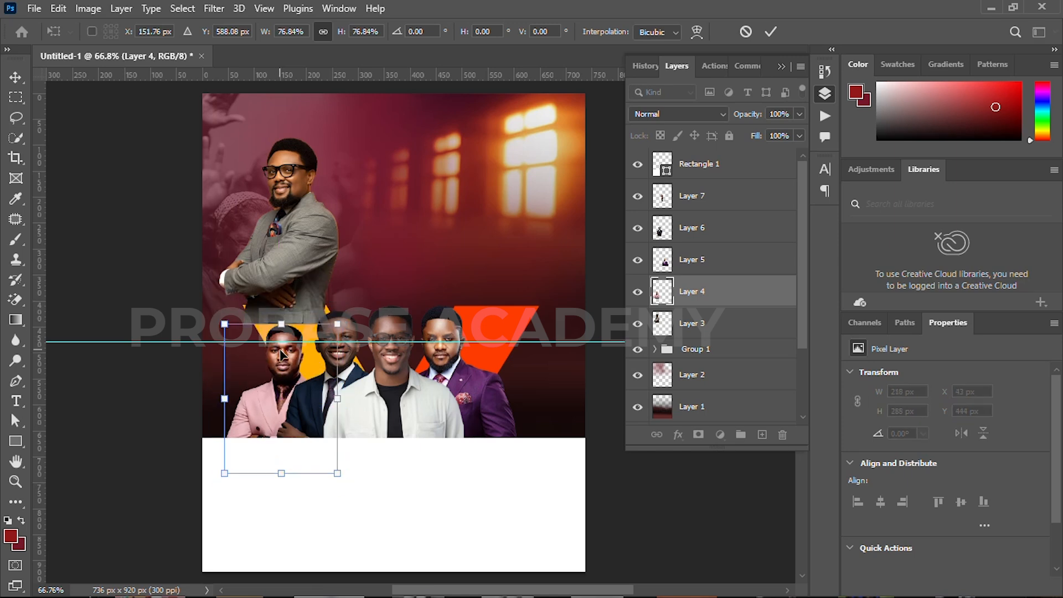
pyautogui.press('Up')
pyautogui.press('Up')
pyautogui.press('Up')
pyautogui.press('Up')
pyautogui.press('Right')
pyautogui.press('Right')
pyautogui.press('Right')
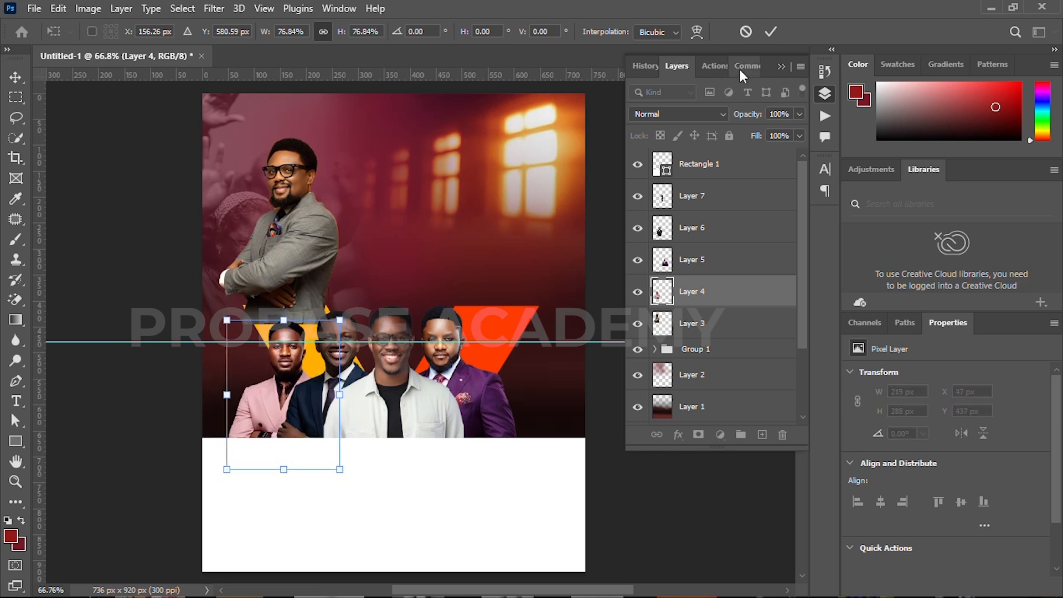
pyautogui.click(770, 32)
# - Scale the grey-suit man to 83.38%, flip him horizontally, and place him at the far right of the row behind the purple-suit man
pyautogui.moveTo(299, 224); pyautogui.dragTo(517, 376)
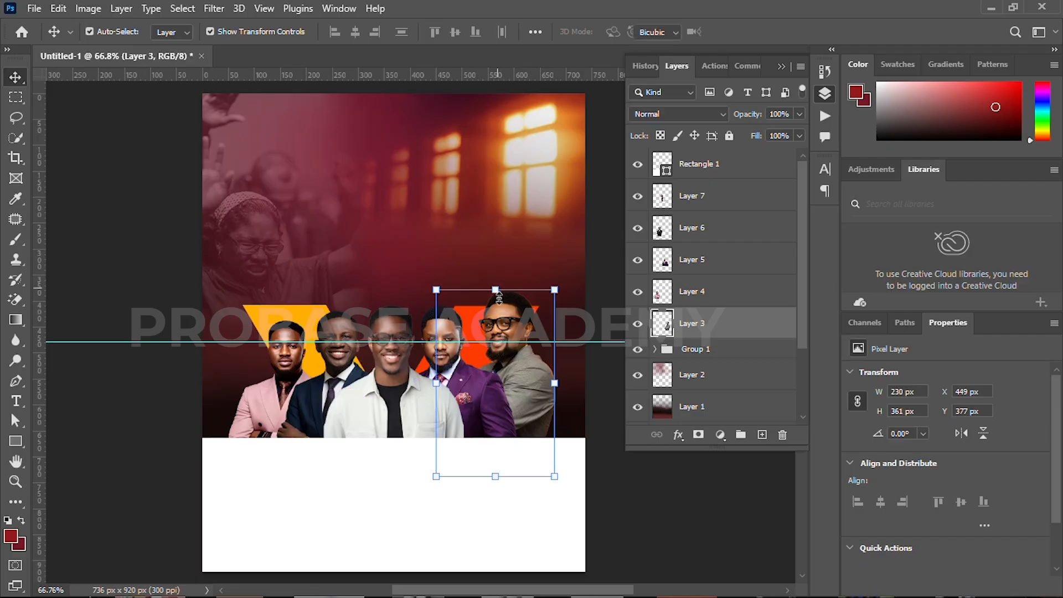
pyautogui.moveTo(497, 289); pyautogui.dragTo(500, 320)
pyautogui.moveTo(510, 379); pyautogui.dragTo(504, 362)
pyautogui.rightClick(524, 386)
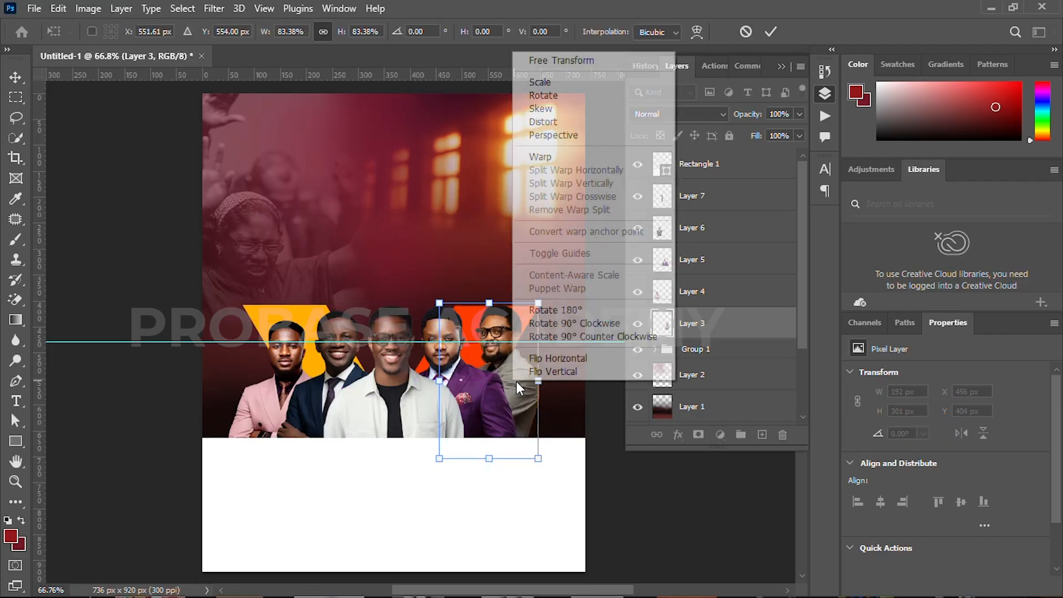
pyautogui.click(553, 420)
pyautogui.moveTo(491, 365); pyautogui.dragTo(503, 372)
pyautogui.press('Left')
pyautogui.press('Left')
pyautogui.press('Left')
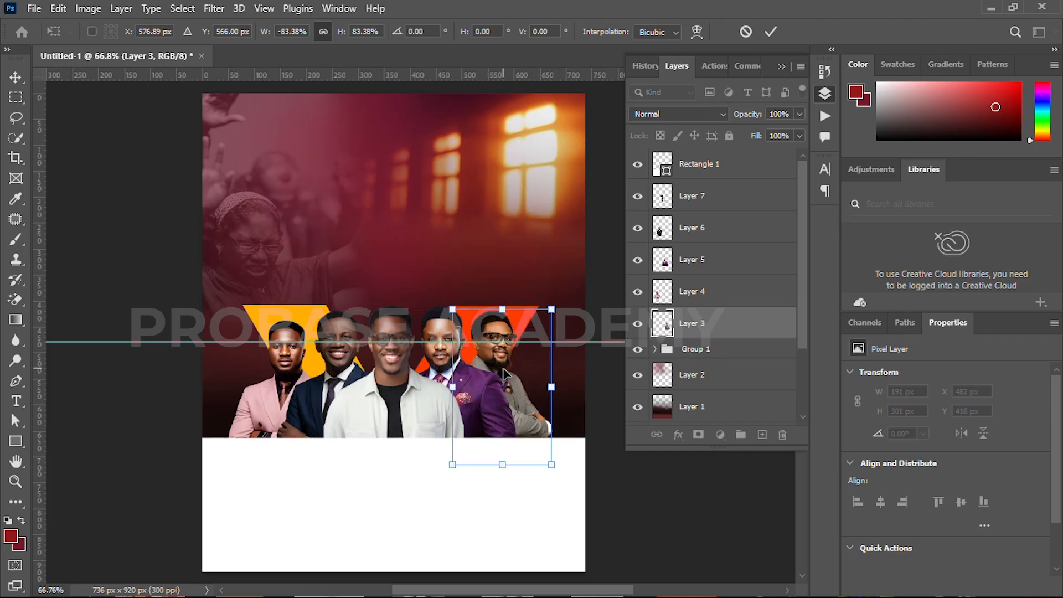
pyautogui.click(770, 32)
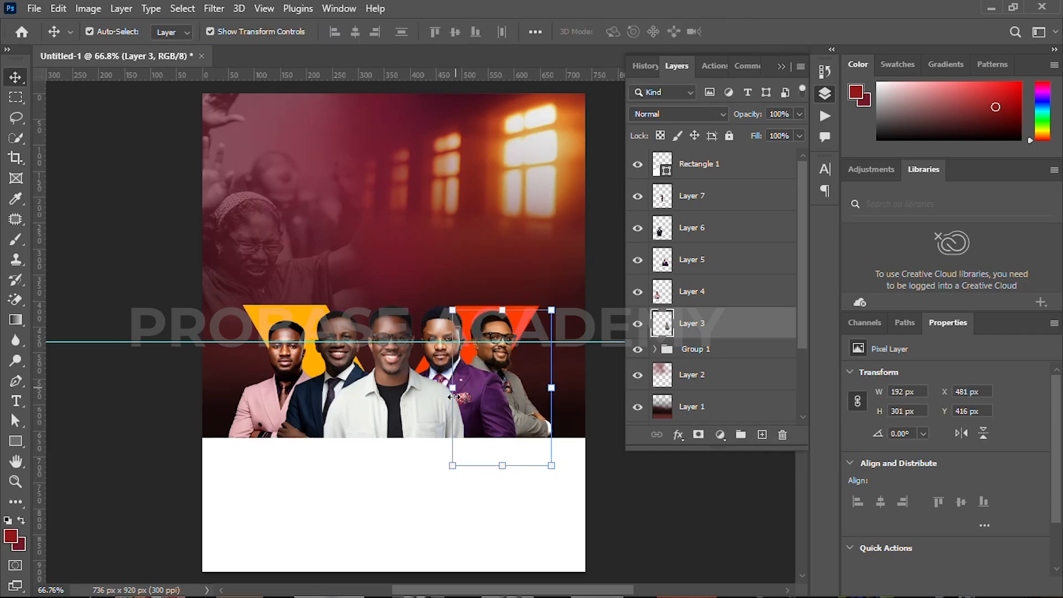
# - Group the five portrait cutouts under the name hosts
pyautogui.keyDown('shift'); pyautogui.click(726, 203); pyautogui.keyUp('shift')
pyautogui.hotkey('ctrl', 'g')
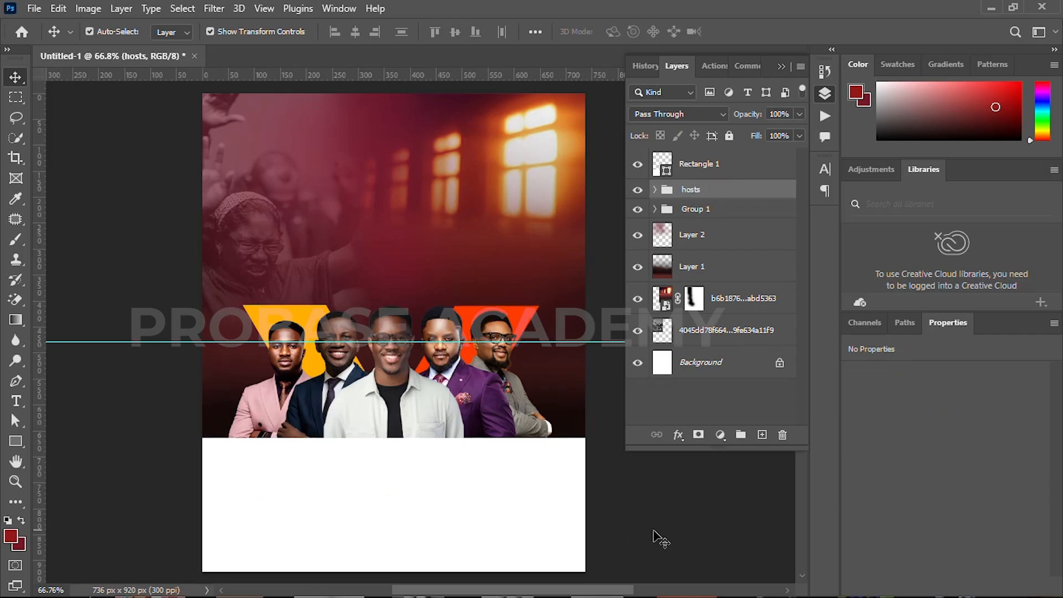
pyautogui.click(659, 536)
pyautogui.click(294, 327)
pyautogui.keyDown('shift'); pyautogui.click(510, 314); pyautogui.keyUp('shift')
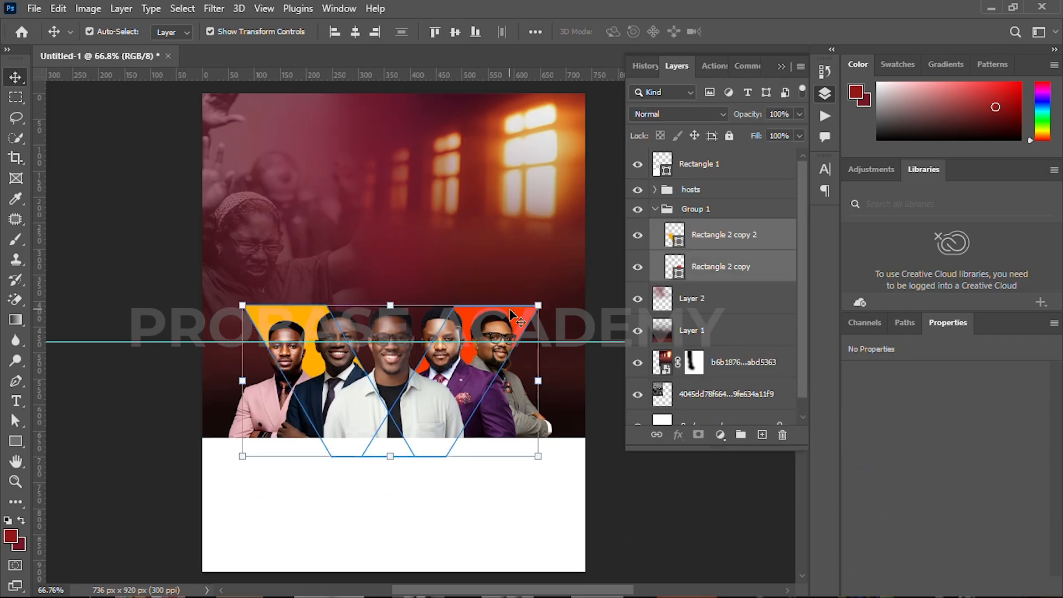
pyautogui.click(671, 517)
pyautogui.scroll(-3, 462, 427)
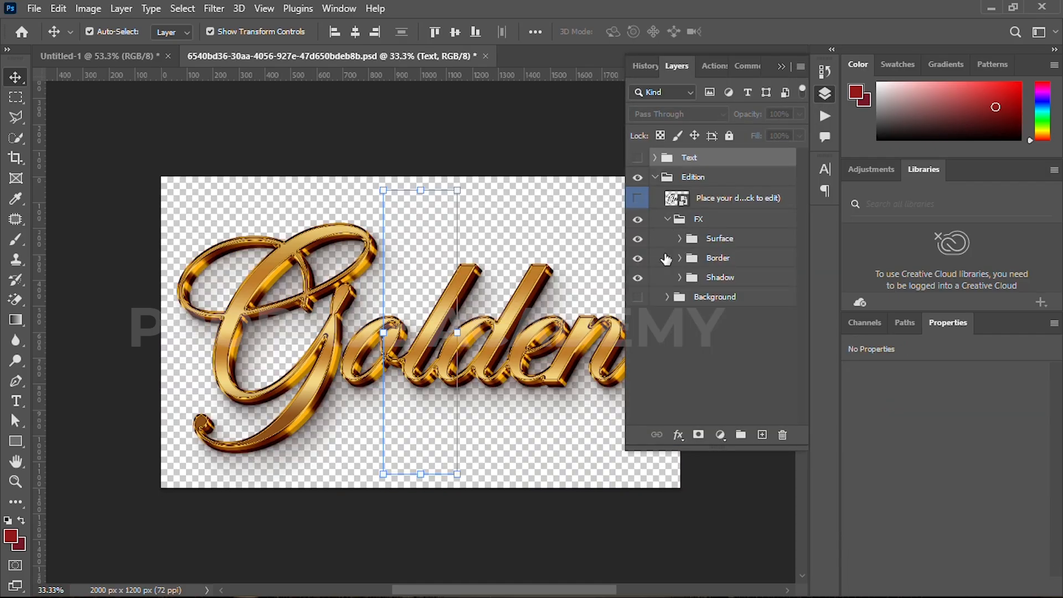
# - Hide the Border and Shadow effects in the gold text template and open its editable text object
pyautogui.click(638, 258)
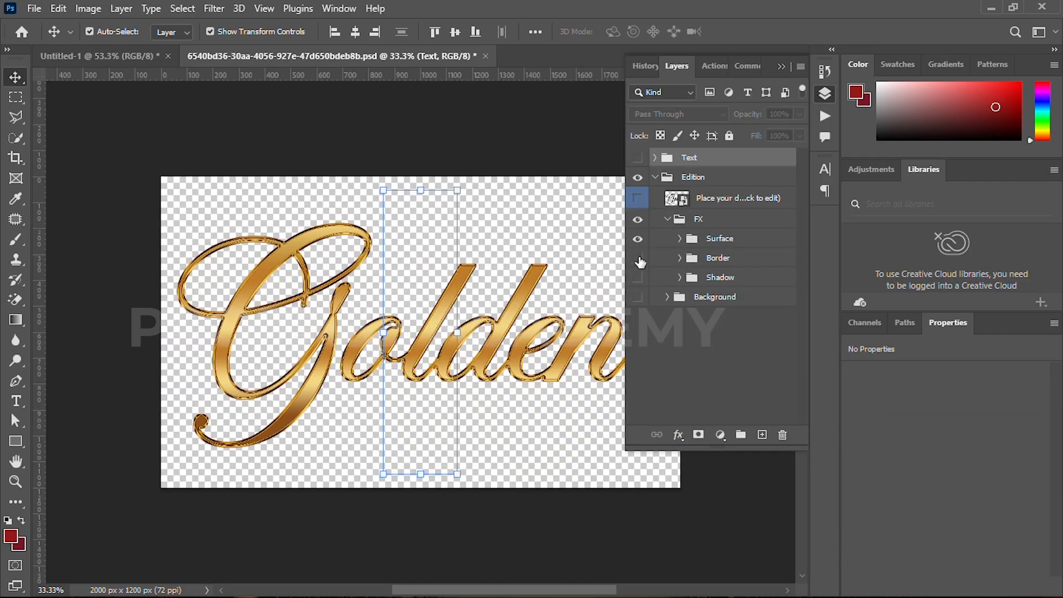
pyautogui.doubleClick(678, 200)
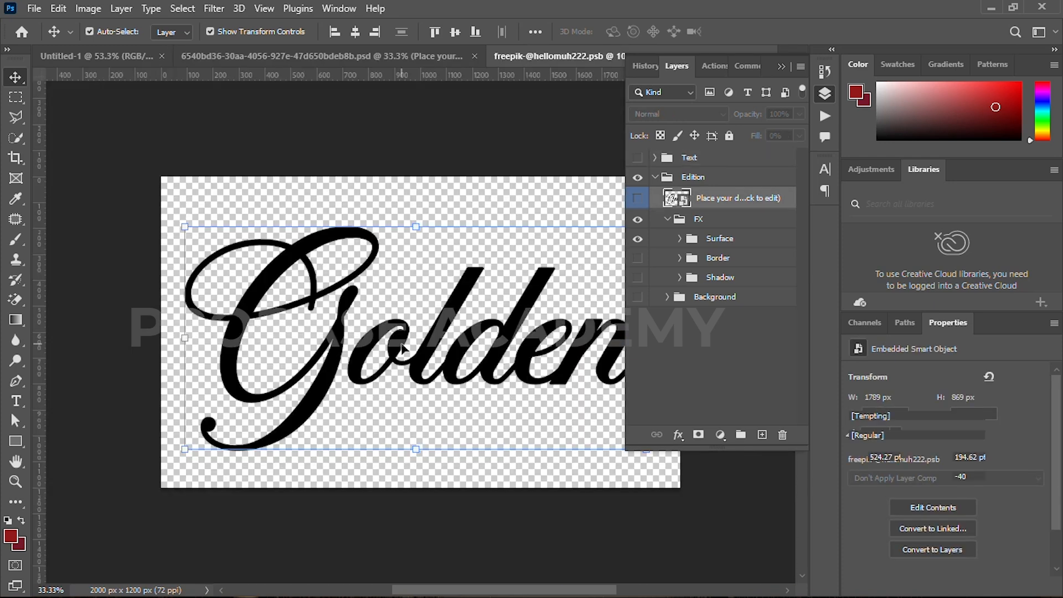
# - Replace the template's text with "Xperience" in Myriad Pro
pyautogui.doubleClick(402, 346)
pyautogui.click(644, 298)
pyautogui.write('Xperi')
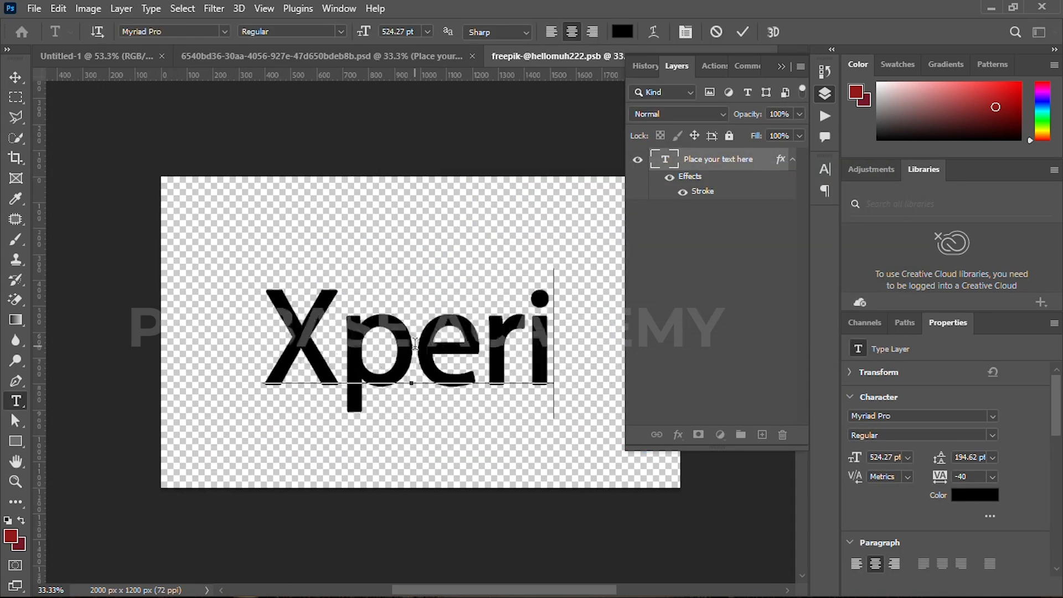
pyautogui.write('ence')
pyautogui.click(743, 32)
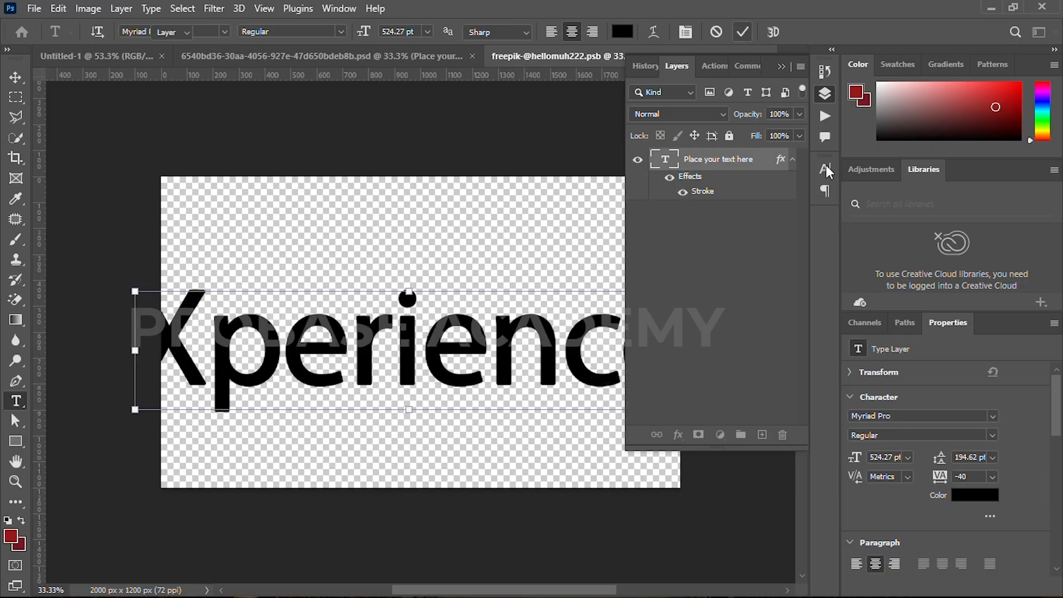
# - Scale the Xperience text down to 405.11 pt so it fits the canvas, and turn off its faux bold
pyautogui.press('v')
pyautogui.moveTo(883, 481); pyautogui.dragTo(605, 421)
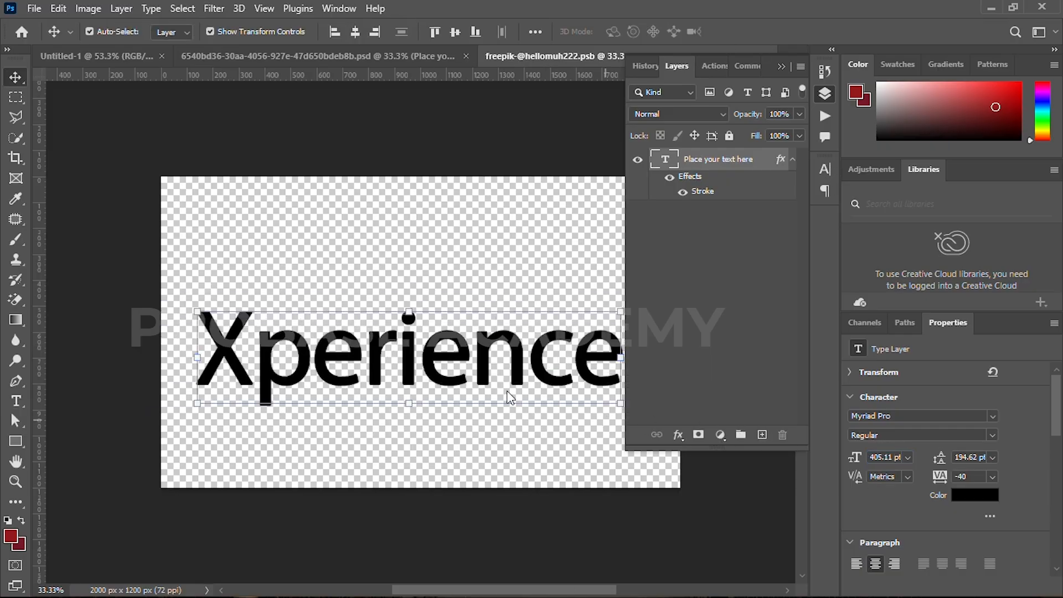
pyautogui.click(824, 169)
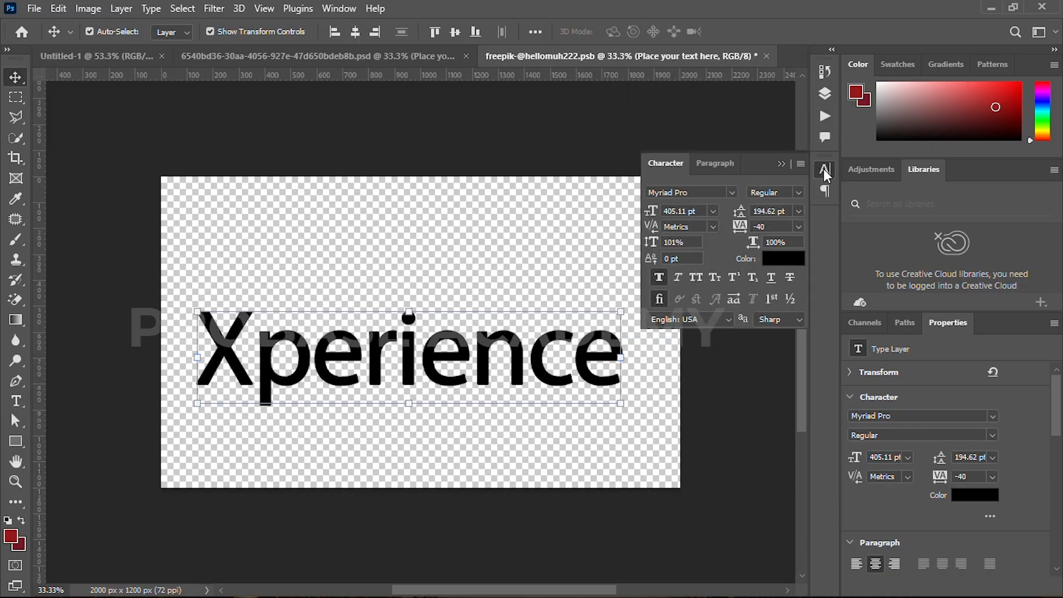
pyautogui.click(658, 278)
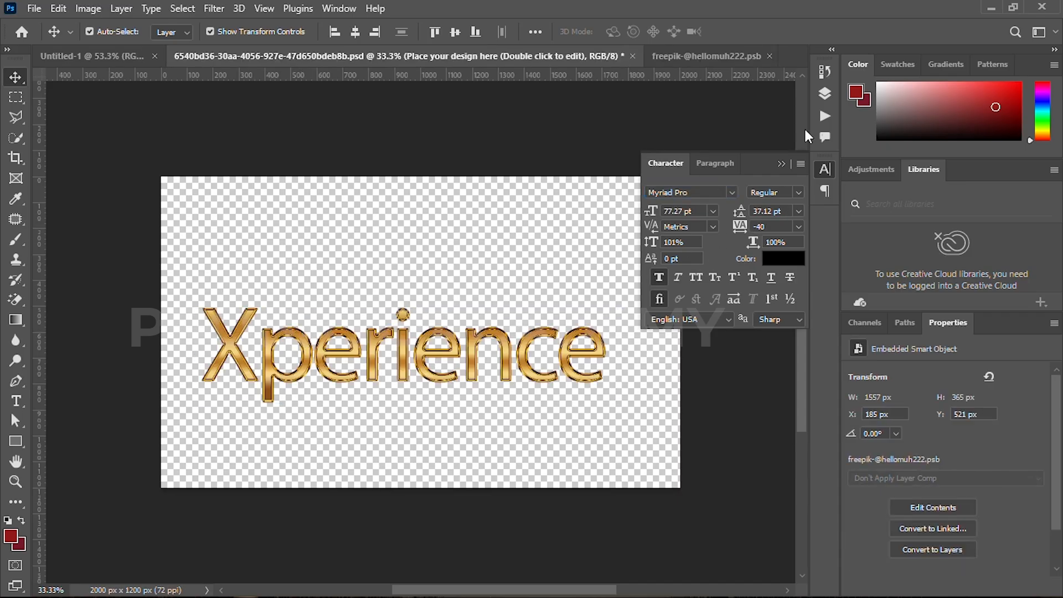
# - Convert the gold text's Edition group to a smart object and bring it into the flyer document
pyautogui.click(824, 95)
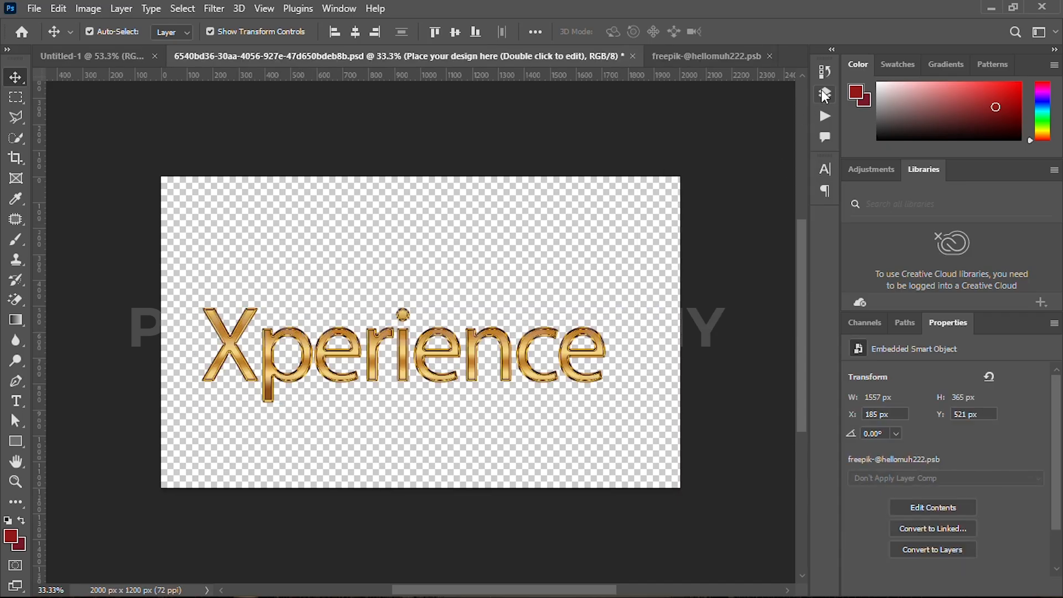
pyautogui.rightClick(706, 185)
pyautogui.click(753, 220)
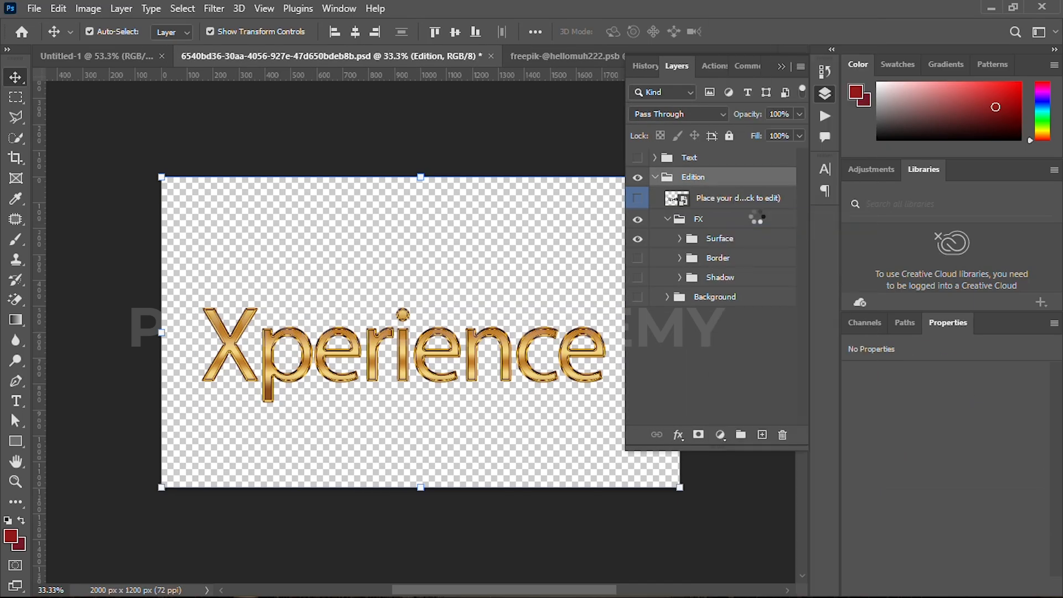
pyautogui.moveTo(346, 318); pyautogui.dragTo(376, 287)
# - Scale the gold Xperience title down to about 517 px wide and place it above the hosts, centred horizontally on the flyer
pyautogui.click(825, 171)
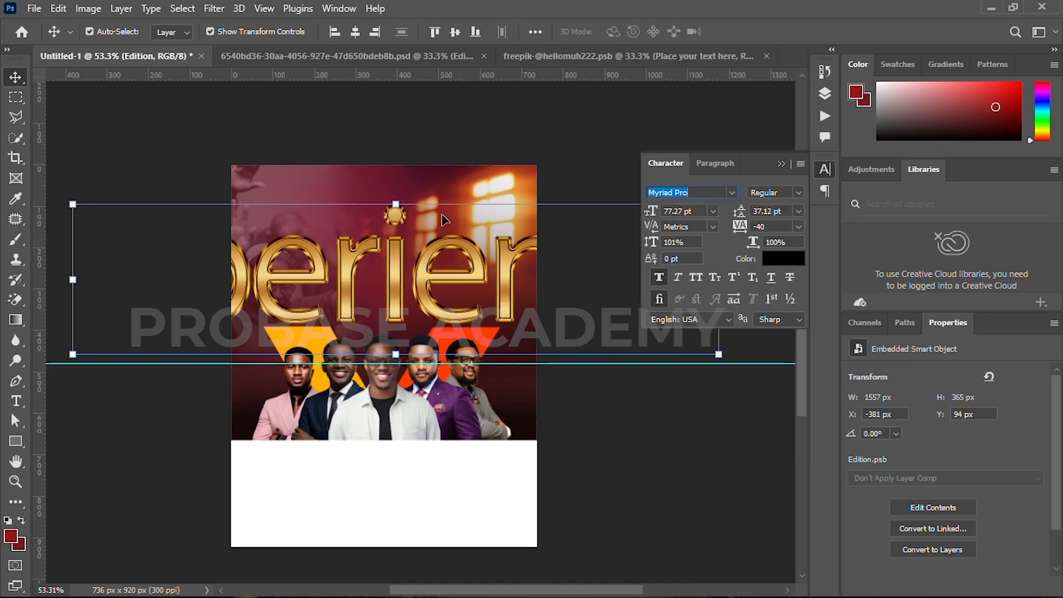
pyautogui.click(396, 204)
pyautogui.scroll(-5, 397, 206)
pyautogui.moveTo(410, 116); pyautogui.dragTo(417, 256)
pyautogui.moveTo(415, 295); pyautogui.dragTo(417, 197)
pyautogui.scroll(5, 402, 230)
pyautogui.click(771, 32)
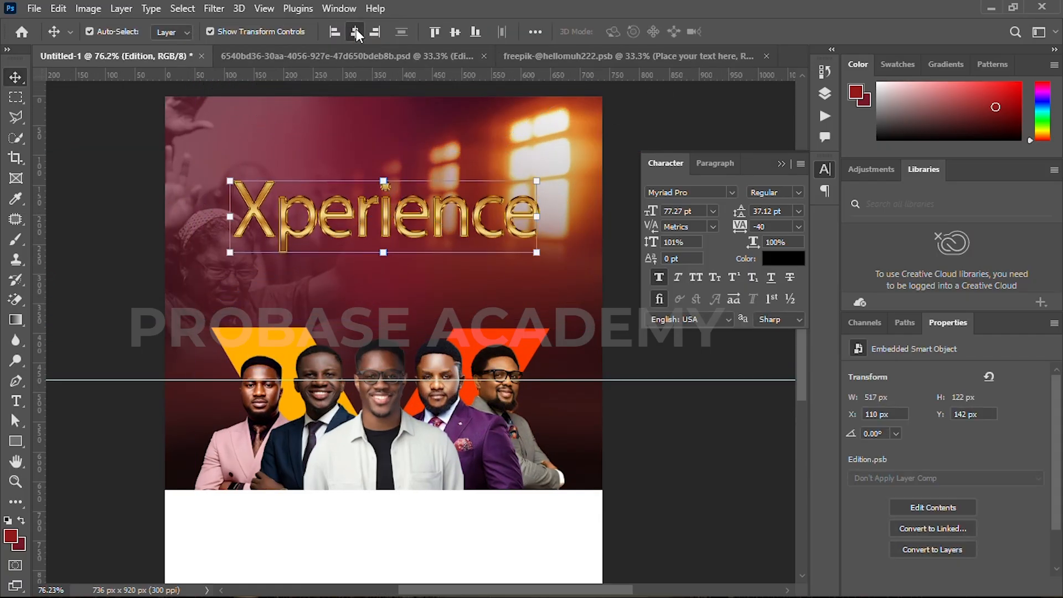
pyautogui.scroll(2, 301, 216)
pyautogui.scroll(-3, 304, 216)
pyautogui.moveTo(392, 234); pyautogui.dragTo(390, 252)
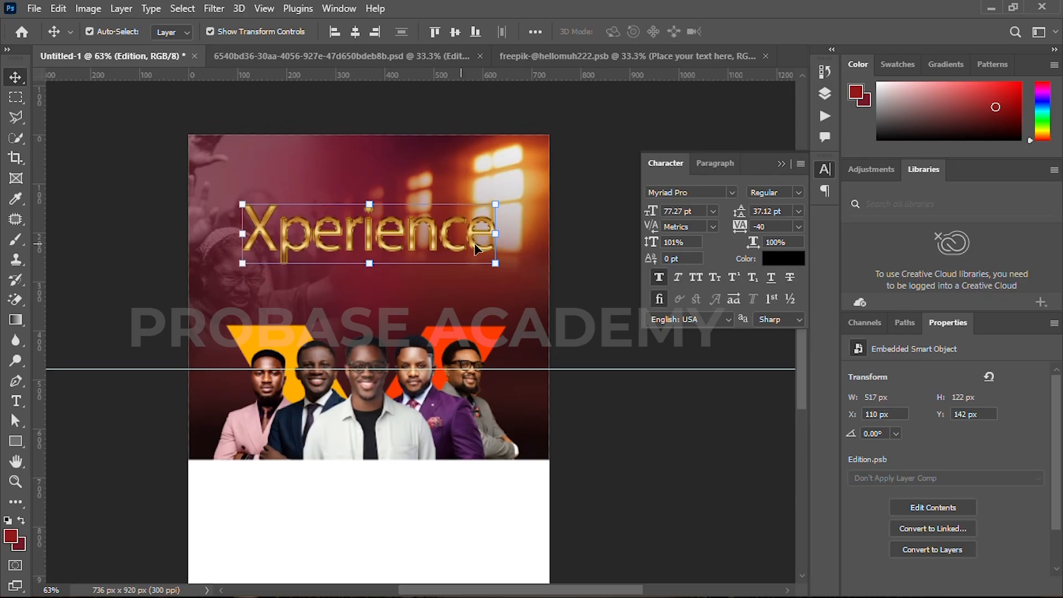
pyautogui.click(521, 424)
pyautogui.click(824, 95)
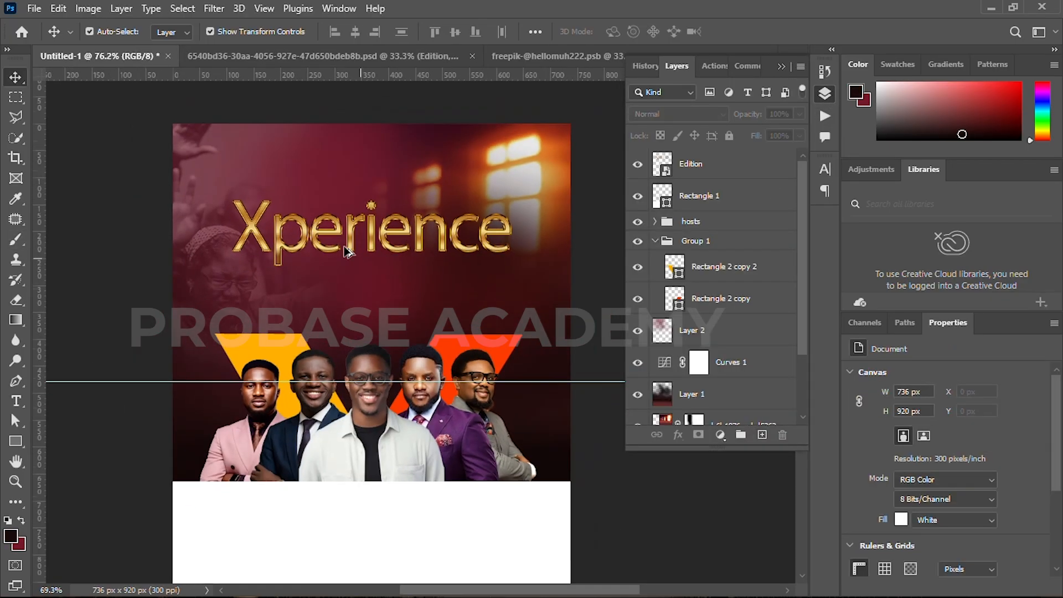
# - Return to the gold text template and undo the Edition group's conversion to a smart object
pyautogui.click(416, 60)
pyautogui.hotkey('ctrl', 'z')
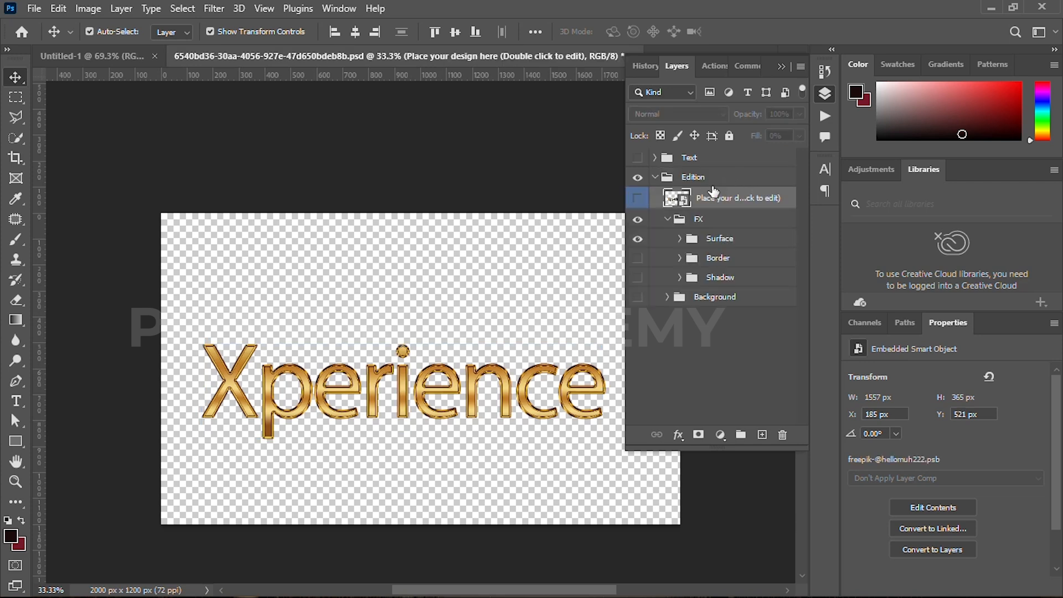
# - Open the template's placeholder text and replace Xperience with "In His Presece"
pyautogui.doubleClick(685, 202)
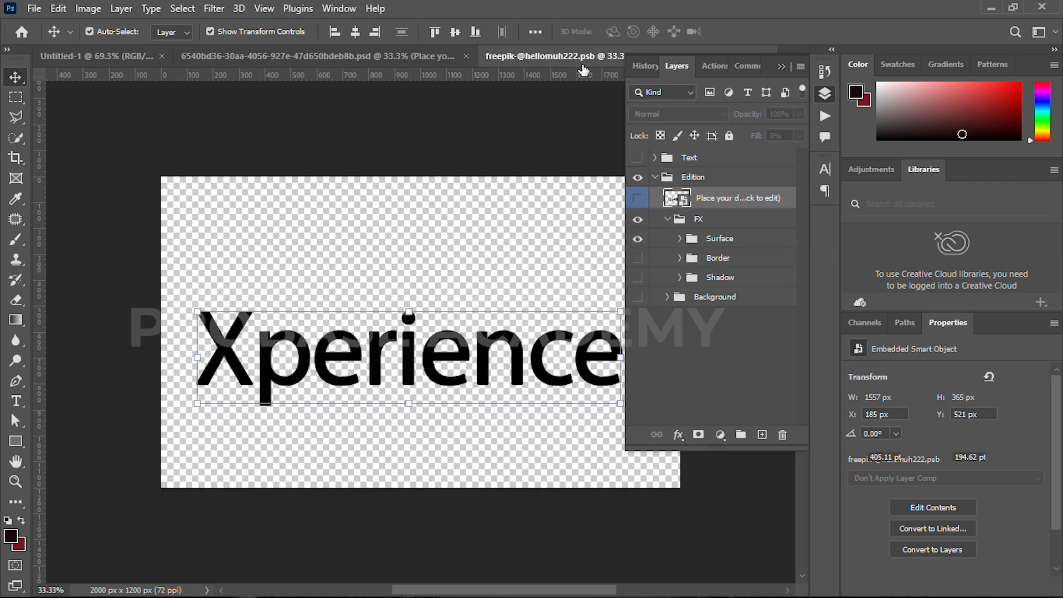
pyautogui.doubleClick(454, 350)
pyautogui.write('In')
pyautogui.write(' His Presec')
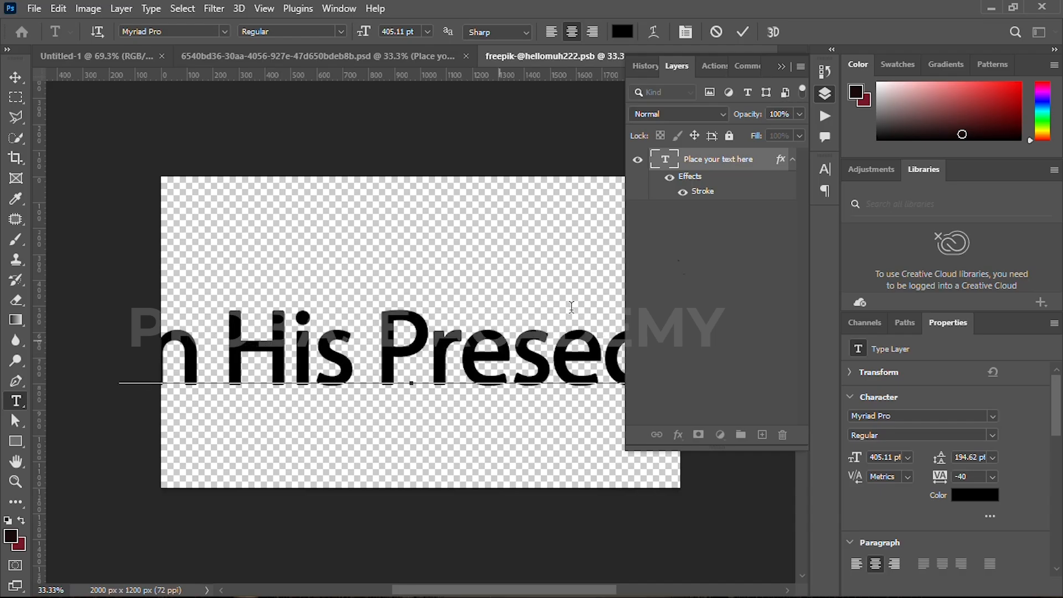
pyautogui.click(743, 34)
# - Scale the new text down to 67.49% so it fits within the canvas, centred vertically
pyautogui.hotkey('ctrl', 't')
pyautogui.moveTo(412, 296); pyautogui.dragTo(415, 331)
pyautogui.moveTo(422, 372); pyautogui.dragTo(421, 335)
pyautogui.press('Return')
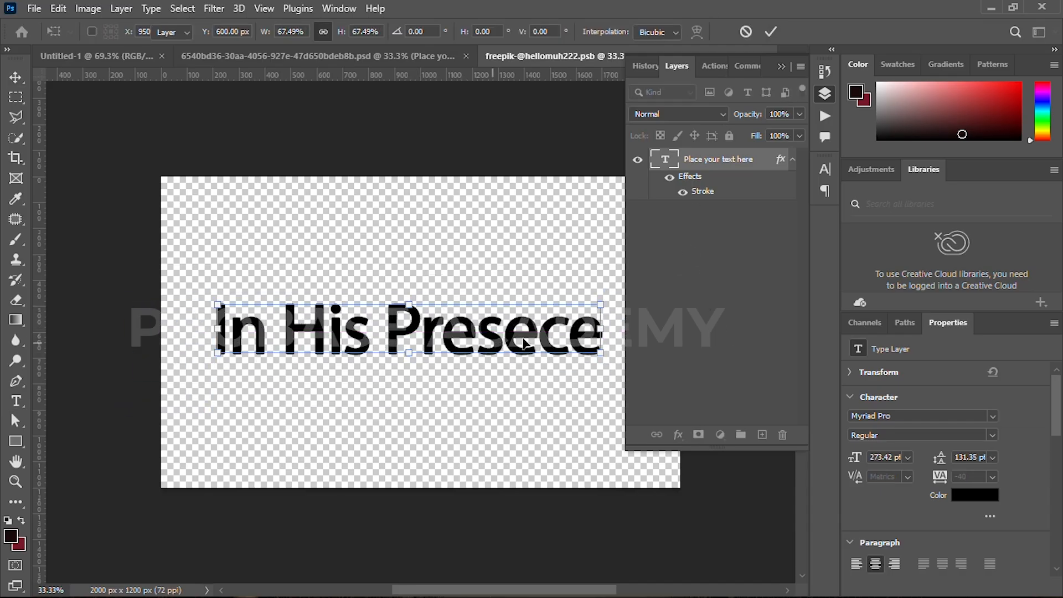
# - Correct the wording to "In His Presence", save the placeholder contents and return to the gold text template
pyautogui.doubleClick(535, 333)
pyautogui.click(535, 333)
pyautogui.write('n')
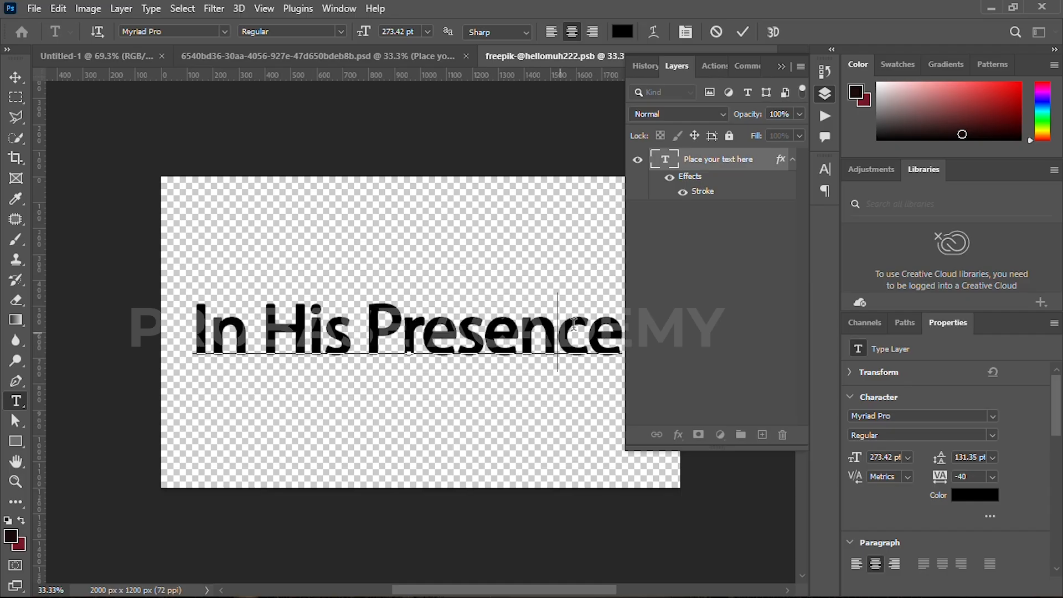
pyautogui.click(750, 31)
pyautogui.hotkey('ctrl', 's')
pyautogui.click(357, 54)
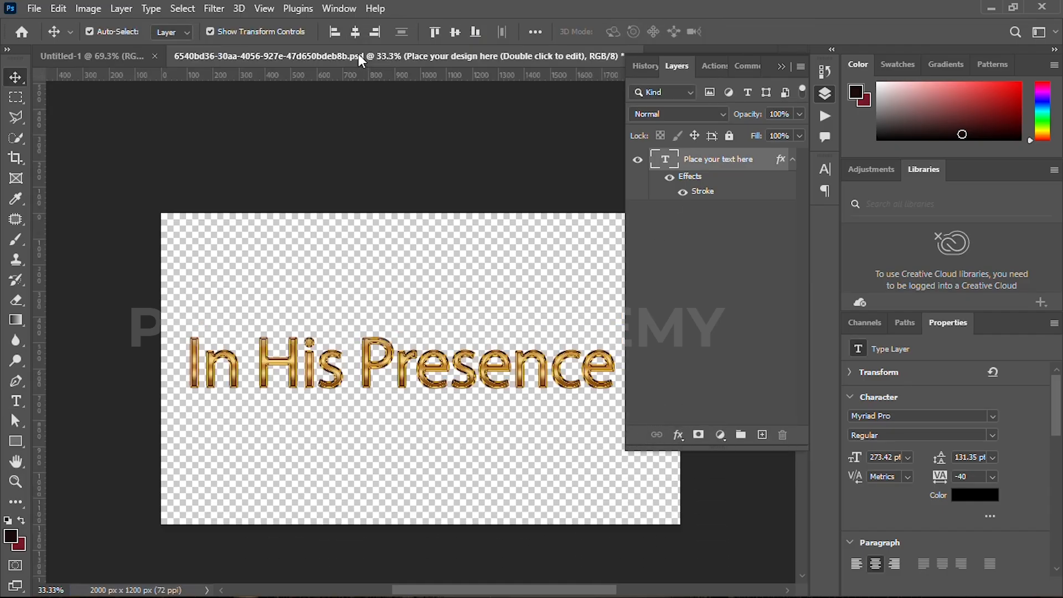
# - Convert the template's Edition group to a smart object and bring the gold In His Presence text into the flyer
pyautogui.rightClick(713, 198)
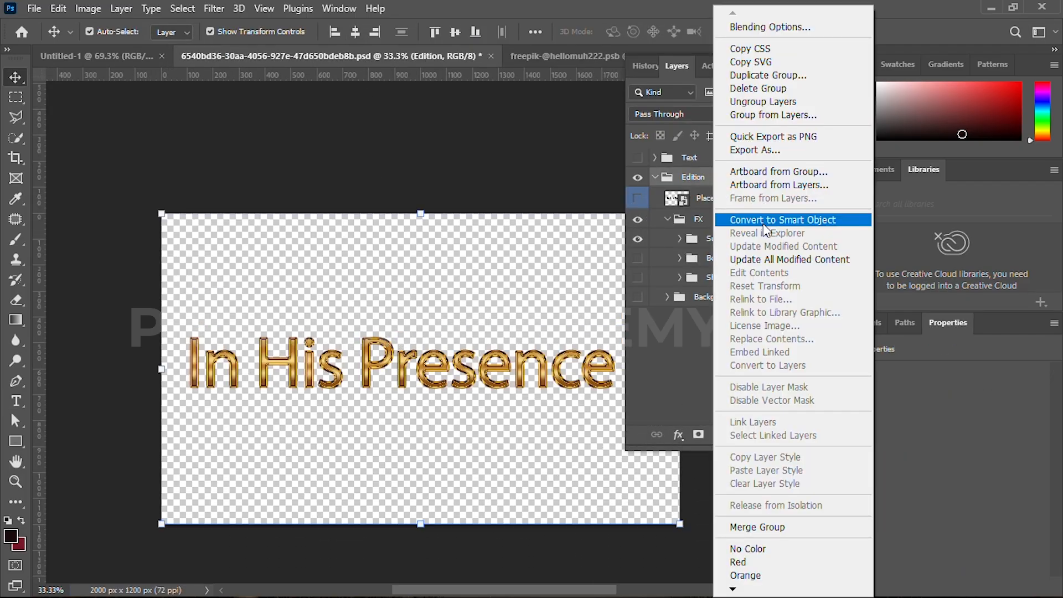
pyautogui.click(763, 223)
pyautogui.moveTo(388, 367); pyautogui.dragTo(340, 171)
# - Scale the gold In His Presence text down to 4.03% and place it just above the Xperience title
pyautogui.scroll(-4, 341, 174)
pyautogui.moveTo(125, 167); pyautogui.dragTo(122, 217)
pyautogui.moveTo(611, 225); pyautogui.dragTo(353, 166)
pyautogui.scroll(5, 351, 166)
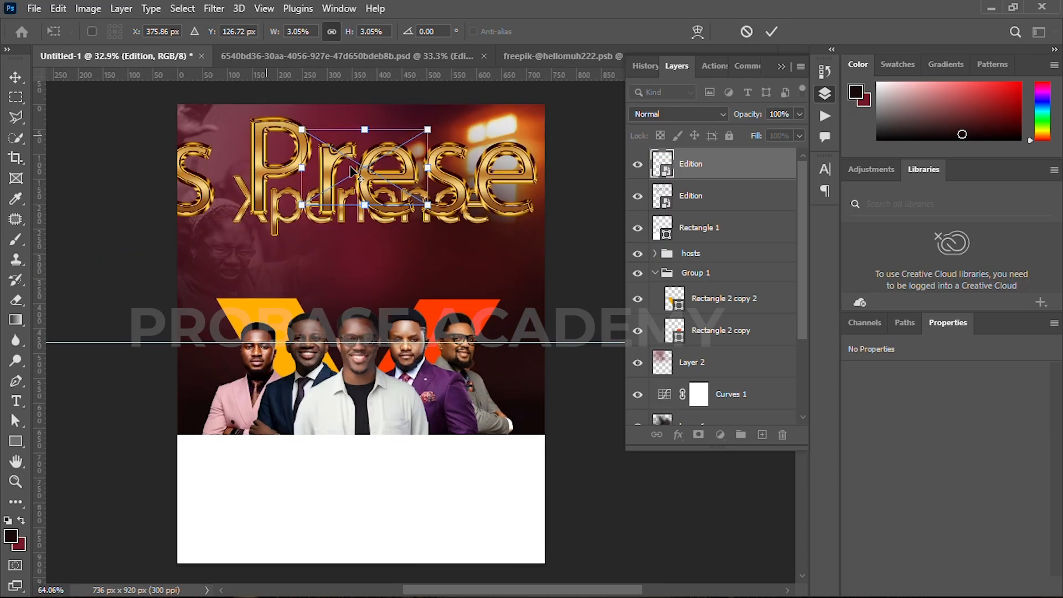
pyautogui.moveTo(344, 202); pyautogui.dragTo(343, 224)
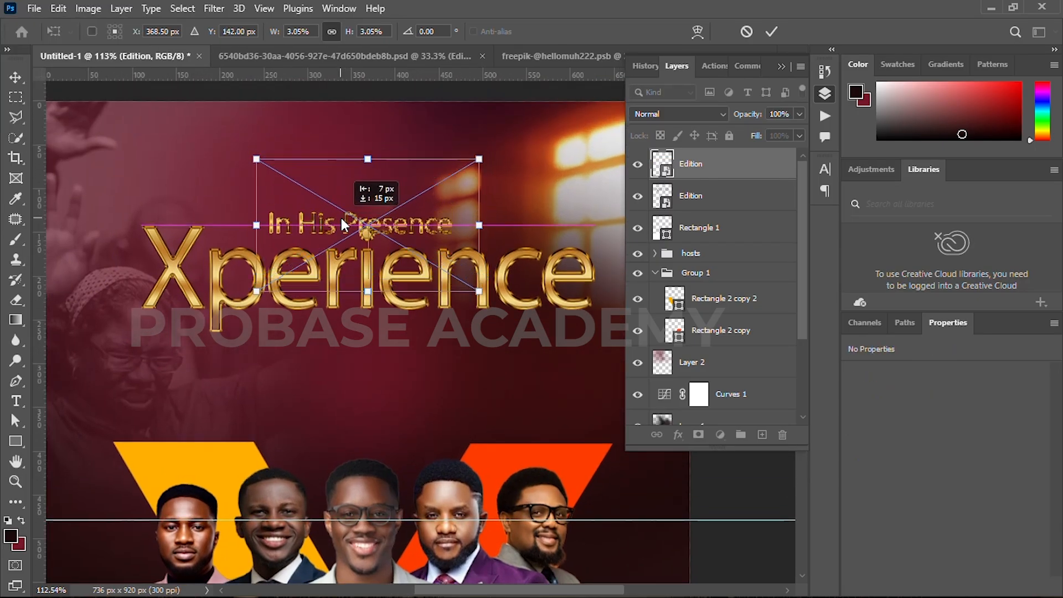
pyautogui.moveTo(483, 225); pyautogui.dragTo(550, 221)
pyautogui.moveTo(446, 235); pyautogui.dragTo(448, 224)
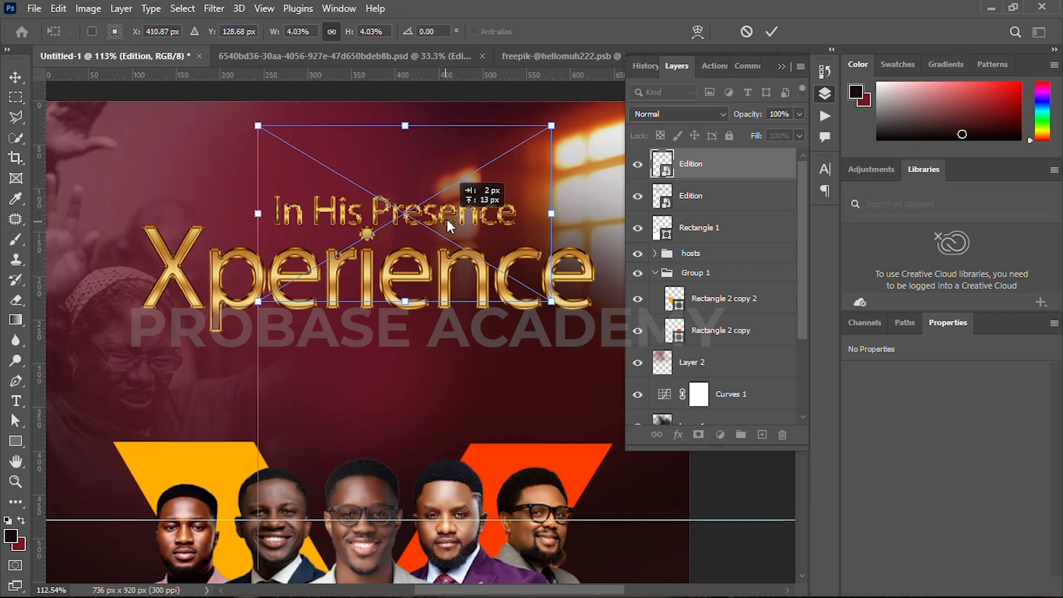
pyautogui.click(771, 32)
pyautogui.scroll(3, 363, 224)
pyautogui.scroll(-5, 365, 227)
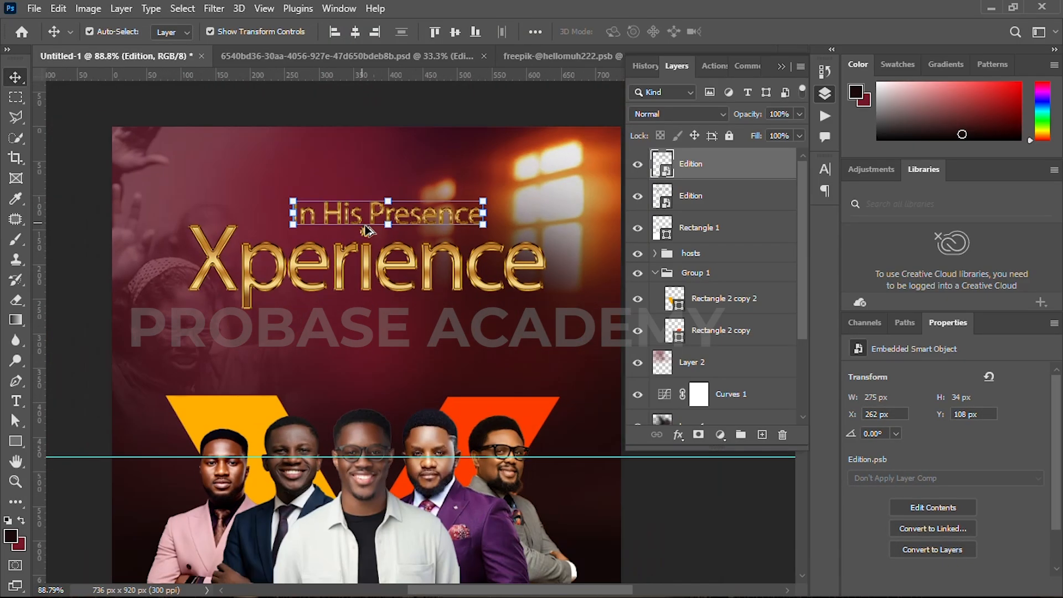
# - Scale the large gold X down to 13.23% and place it below the start of the Xperience title
pyautogui.click(469, 116)
pyautogui.scroll(-3, 393, 232)
pyautogui.scroll(1, 396, 276)
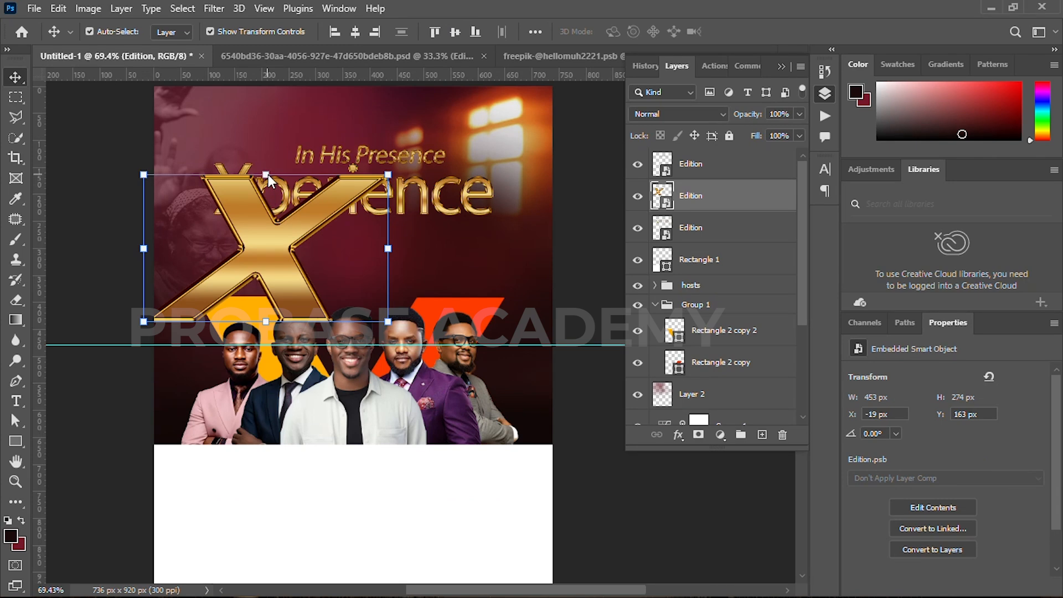
pyautogui.click(266, 175)
pyautogui.moveTo(276, 214); pyautogui.dragTo(277, 251)
pyautogui.scroll(-4, 277, 254)
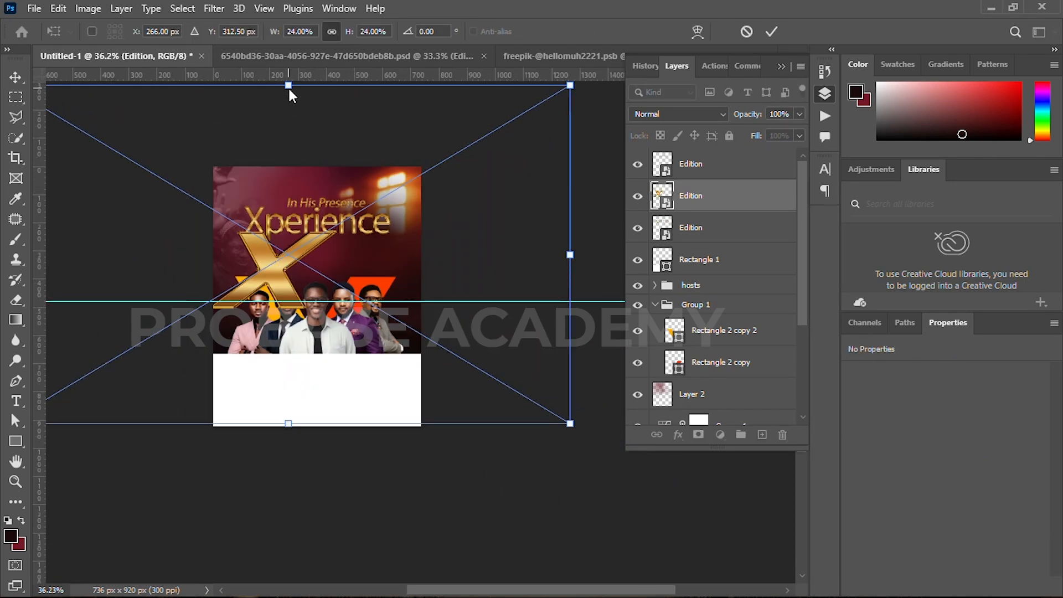
pyautogui.moveTo(570, 254); pyautogui.dragTo(318, 256)
pyautogui.moveTo(143, 270); pyautogui.dragTo(246, 269)
pyautogui.scroll(5, 246, 270)
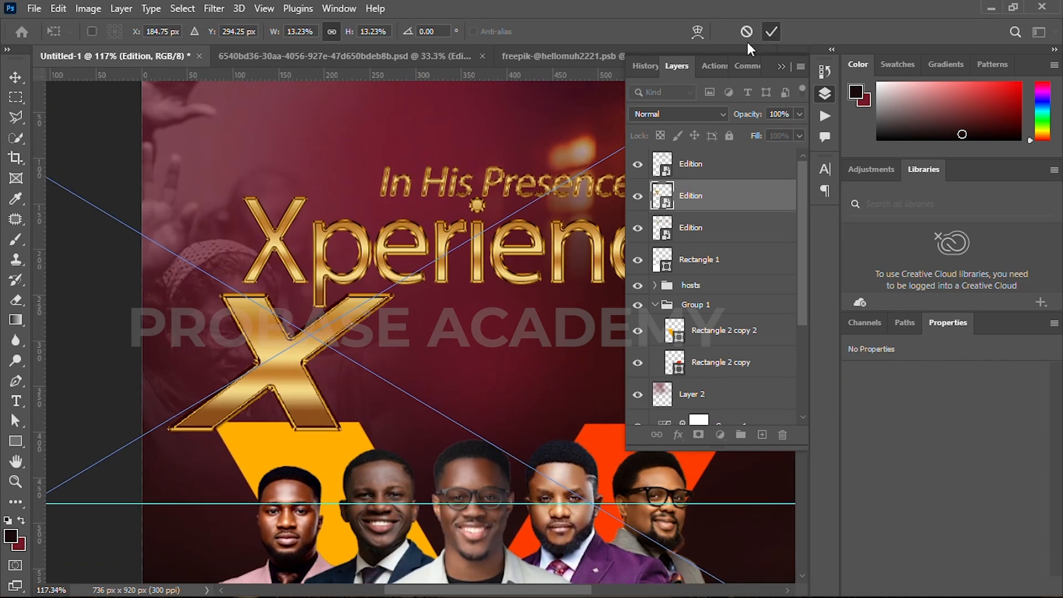
pyautogui.click(771, 31)
# - Open the Xperience title's nested source text and delete its initial X so the flyer title reads "perience"
pyautogui.click(608, 239)
pyautogui.doubleClick(667, 238)
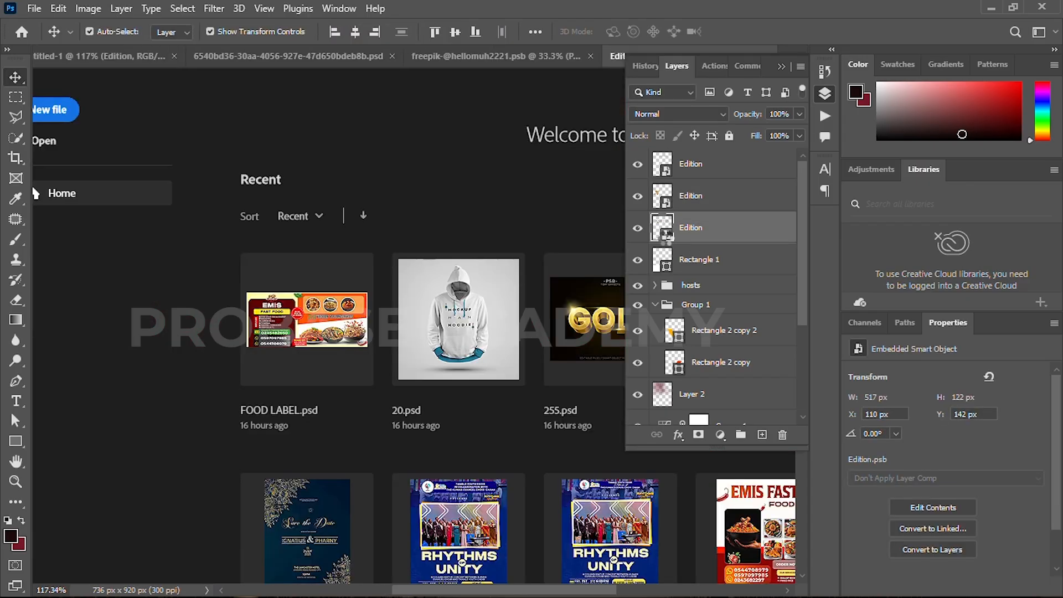
pyautogui.doubleClick(678, 180)
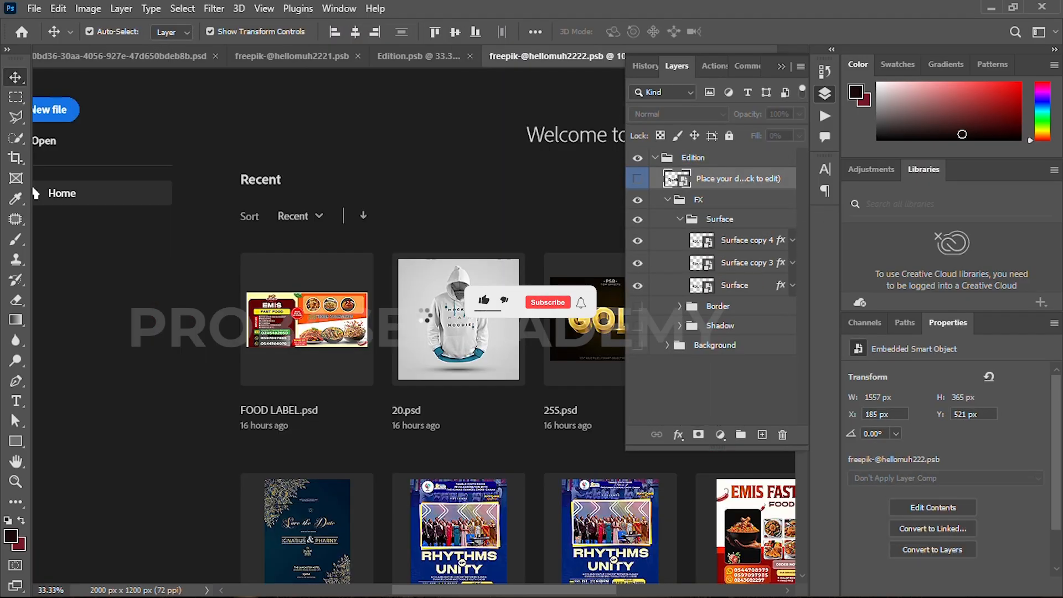
pyautogui.doubleClick(264, 344)
pyautogui.hotkey('shift', 'Left')
pyautogui.press('BackSpace')
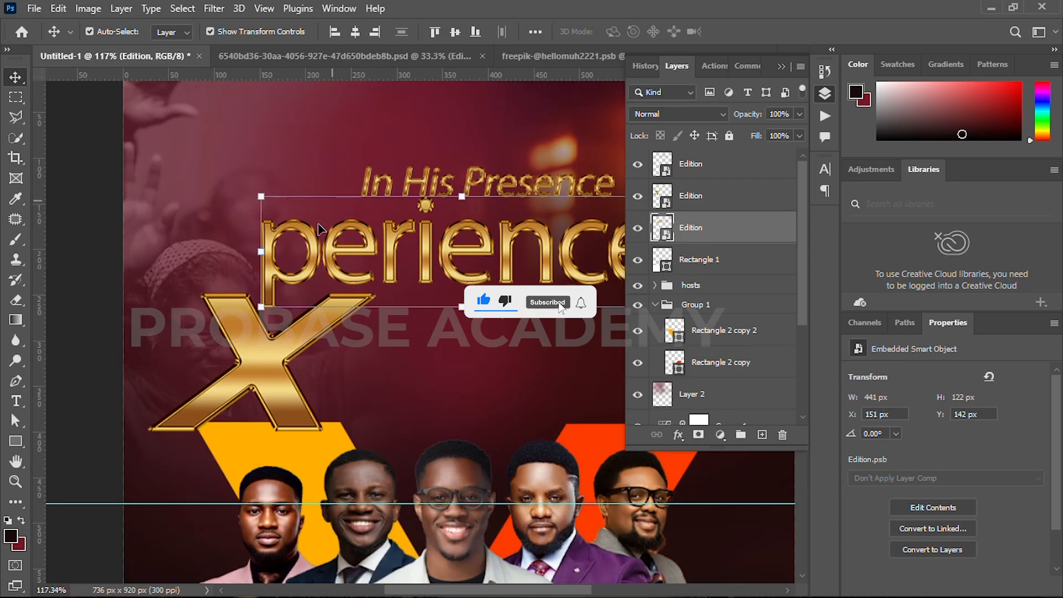
# - Move the large gold X in front of perience, then scale the perience text to 7.18% and place it beside the X
pyautogui.moveTo(239, 356); pyautogui.dragTo(238, 246)
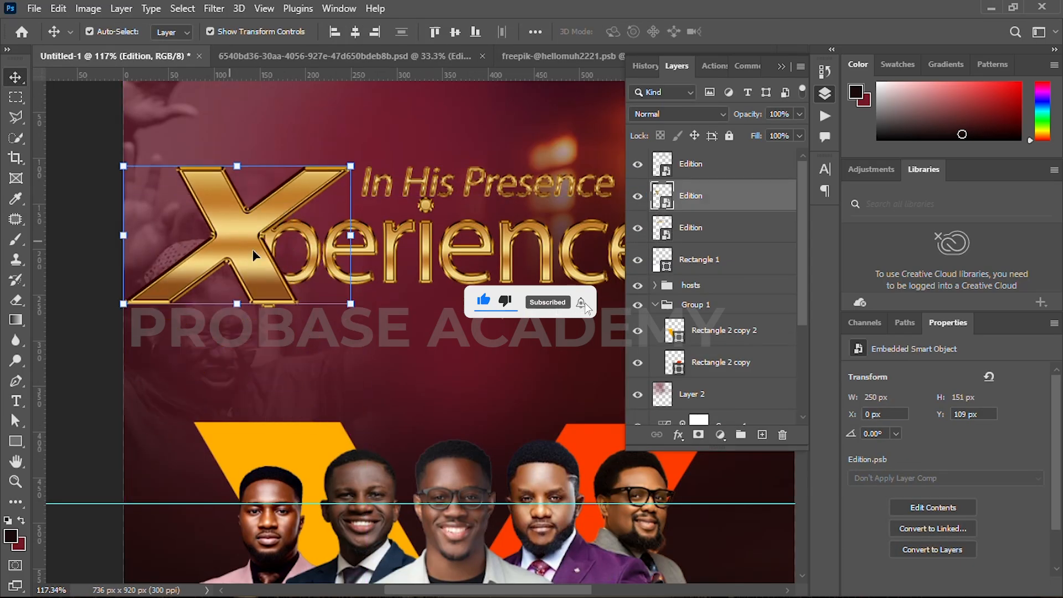
pyautogui.scroll(-3, 237, 246)
pyautogui.click(368, 261)
pyautogui.hotkey('ctrl', 't')
pyautogui.moveTo(210, 231); pyautogui.dragTo(247, 245)
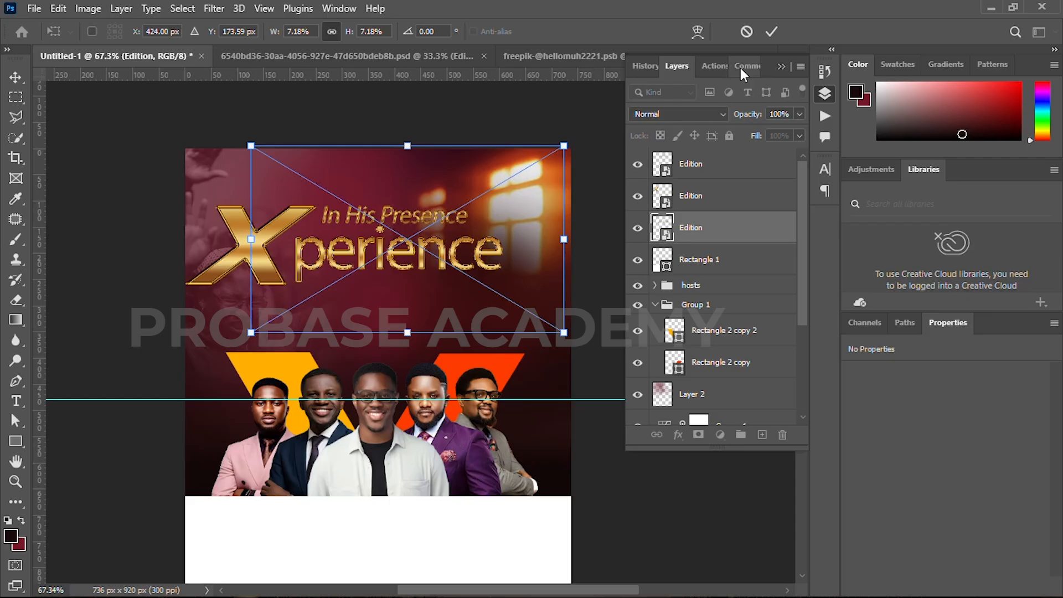
pyautogui.click(771, 32)
# - Move the large gold X closer to the perience and In His Presence texts
pyautogui.click(250, 248)
pyautogui.scroll(3, 251, 248)
pyautogui.moveTo(250, 248); pyautogui.dragTo(254, 251)
pyautogui.scroll(-3, 351, 261)
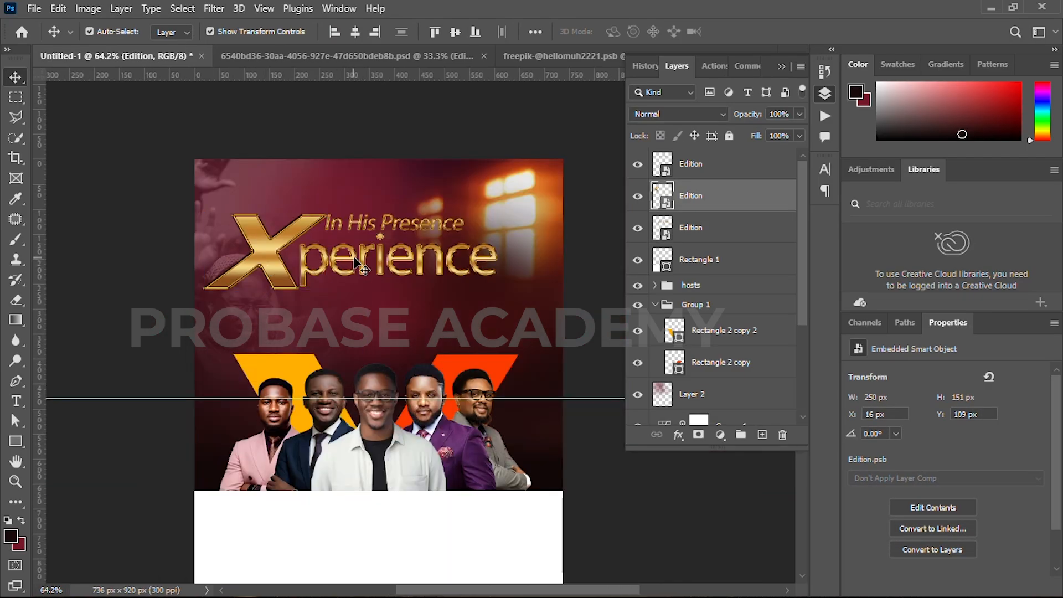
# - Scale the X, perience and In His Presence layers together to 85.57% and reposition them above the hosts
pyautogui.keyDown('shift'); pyautogui.click(360, 266); pyautogui.keyUp('shift')
pyautogui.keyDown('shift'); pyautogui.click(717, 169); pyautogui.keyUp('shift')
pyautogui.moveTo(355, 214); pyautogui.dragTo(359, 218)
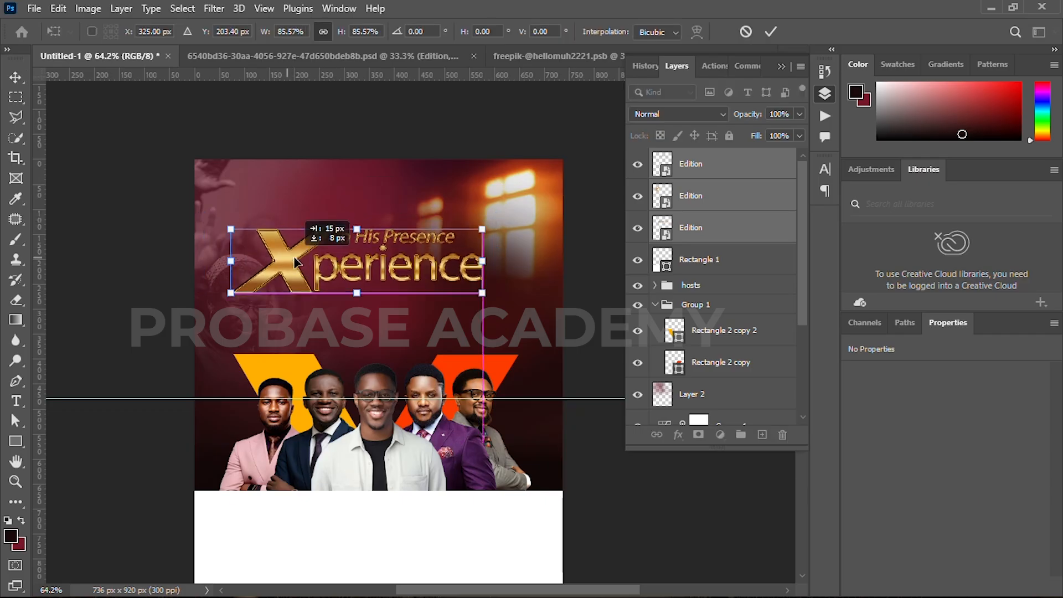
pyautogui.click(769, 34)
# - Group the three title layers as "xperience" and centre the group horizontally on the flyer
pyautogui.hotkey('ctrl', 'g')
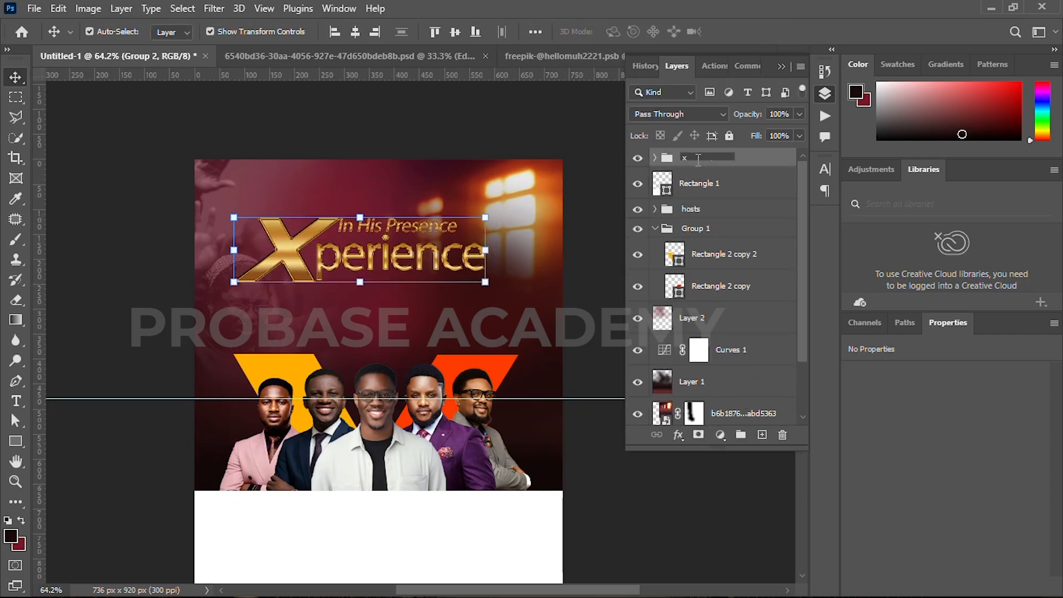
pyautogui.write('erienc')
pyautogui.press('Return')
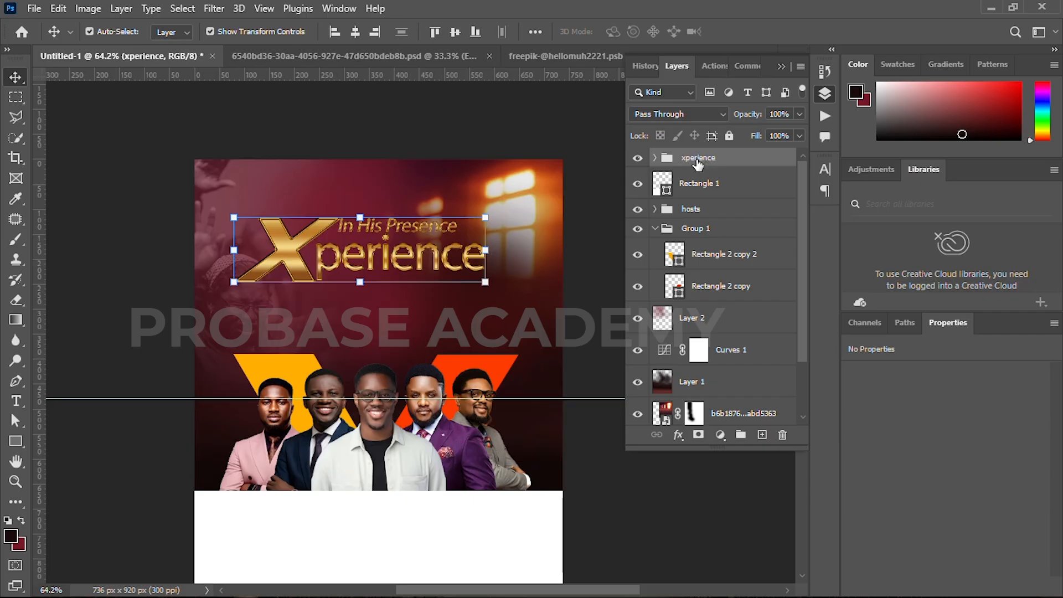
pyautogui.click(355, 33)
pyautogui.click(285, 137)
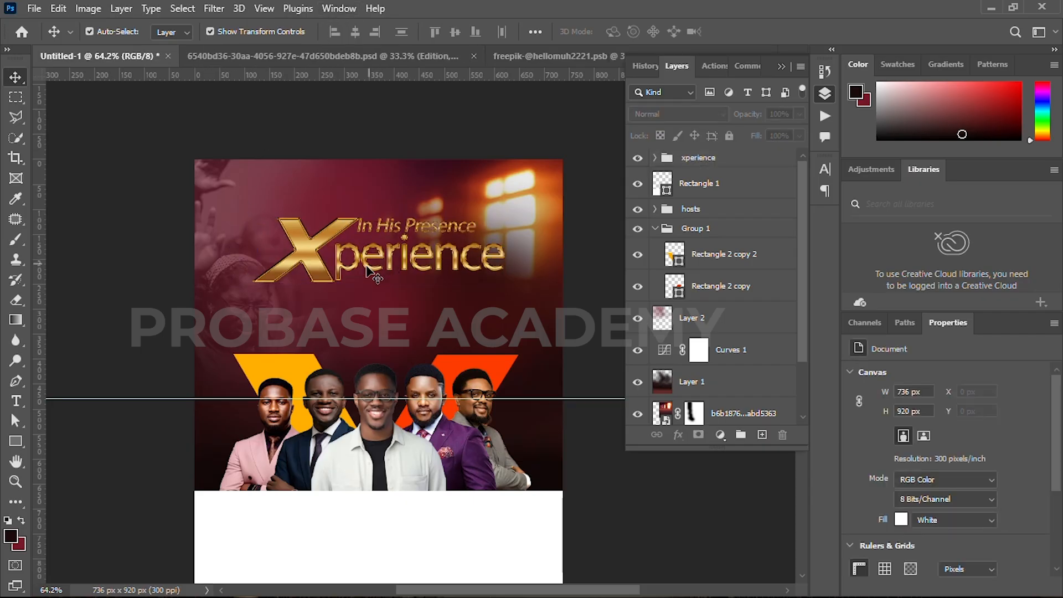
# - Shift the perience and In His Presence texts slightly down beside the large X
pyautogui.scroll(3, 386, 297)
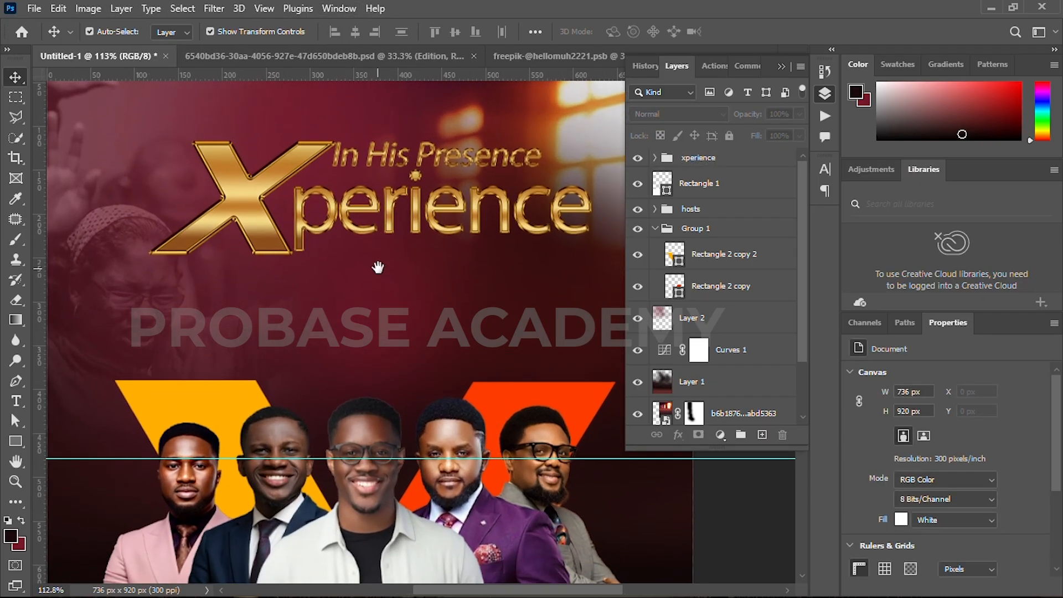
pyautogui.click(363, 214)
pyautogui.moveTo(363, 214); pyautogui.dragTo(363, 224)
pyautogui.click(376, 154)
pyautogui.moveTo(376, 154); pyautogui.dragTo(374, 161)
pyautogui.click(138, 301)
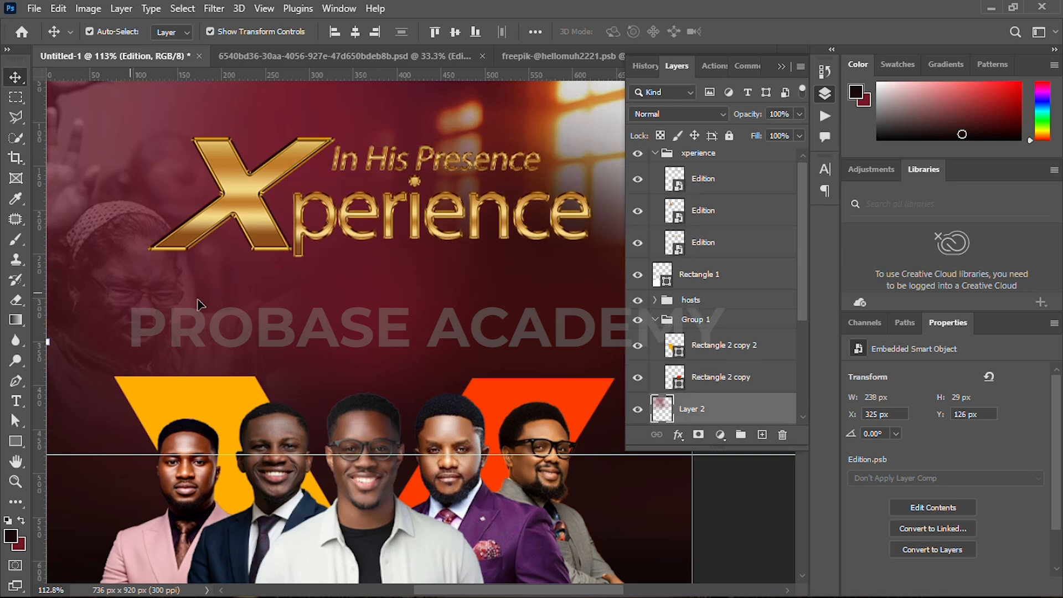
pyautogui.scroll(-2, 222, 332)
pyautogui.scroll(2, 262, 293)
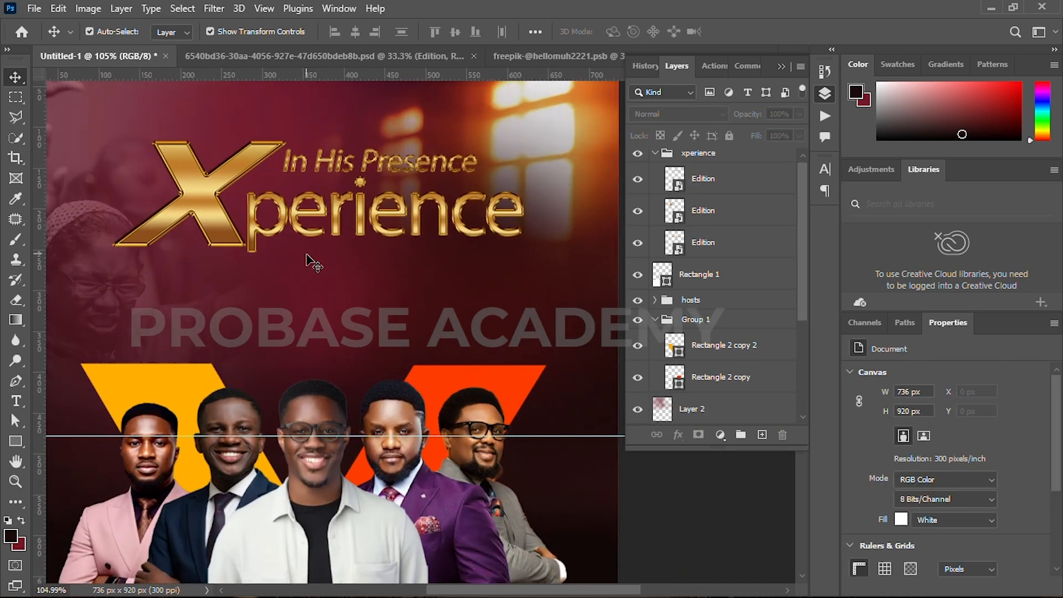
# - Add the text "2026" to the flyer and set its font to Montserrat SemiBold
pyautogui.press('t')
pyautogui.click(263, 319)
pyautogui.write('2026')
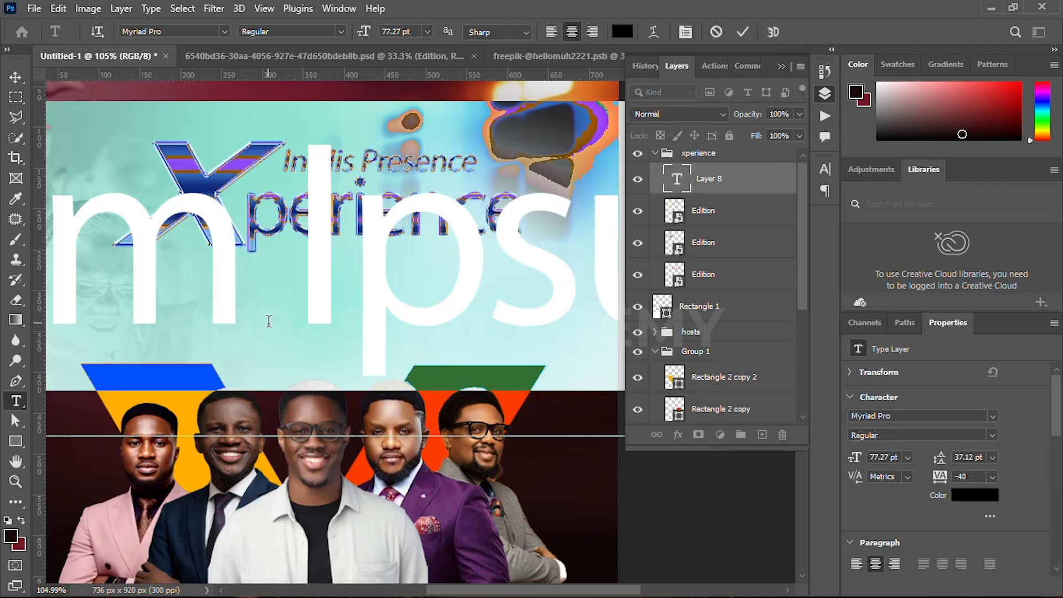
pyautogui.hotkey('ctrl', 'Return')
pyautogui.press('v')
pyautogui.click(886, 415)
pyautogui.write('mont')
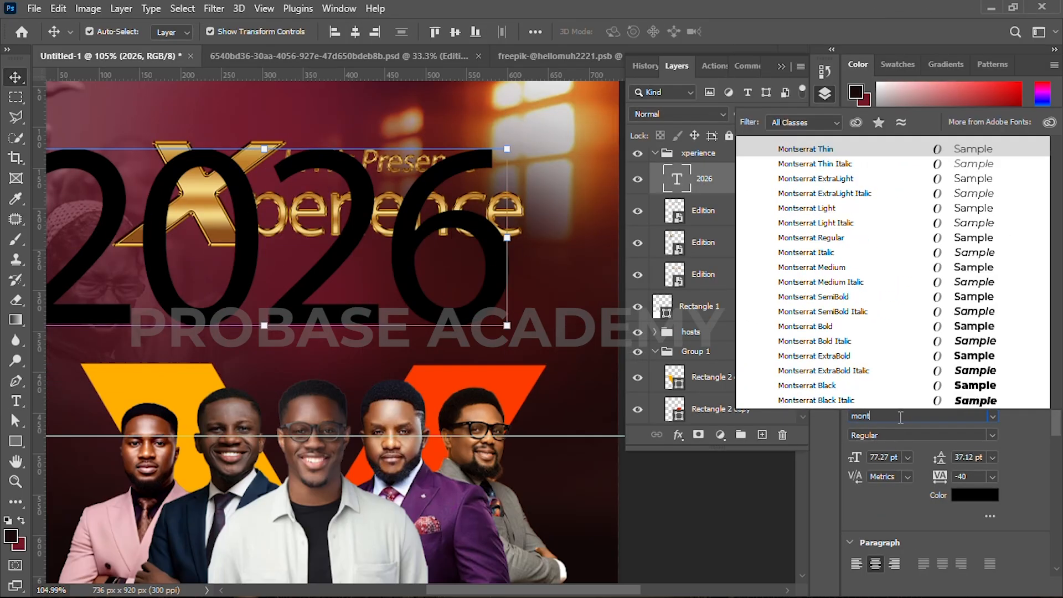
pyautogui.click(812, 297)
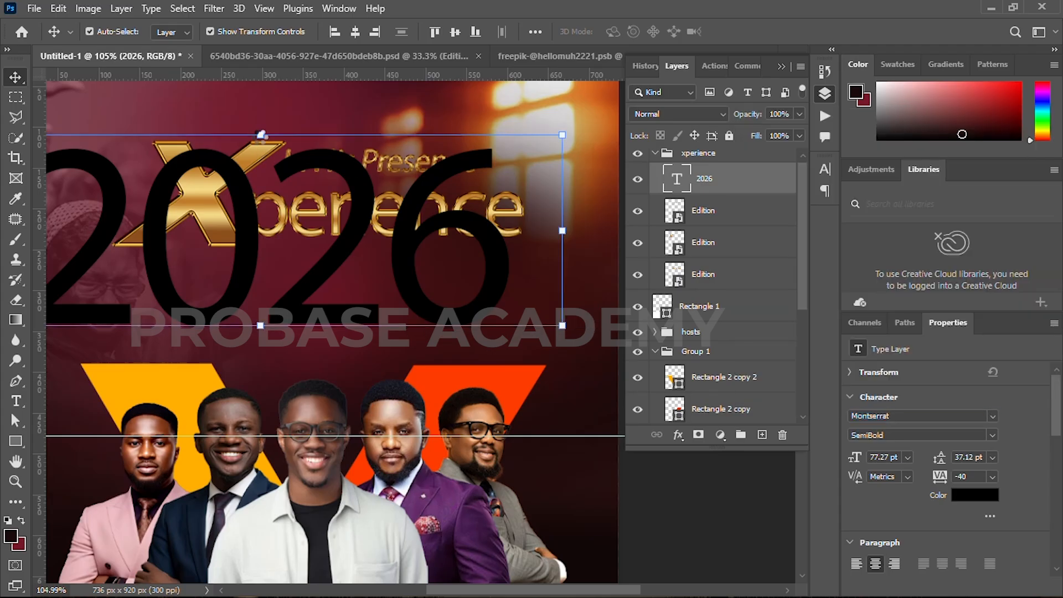
# - Shrink the 2026 text to 5.45 pt with 500 tracking and place it just beneath the perience text
pyautogui.moveTo(259, 137); pyautogui.dragTo(364, 179)
pyautogui.moveTo(365, 140); pyautogui.dragTo(325, 275)
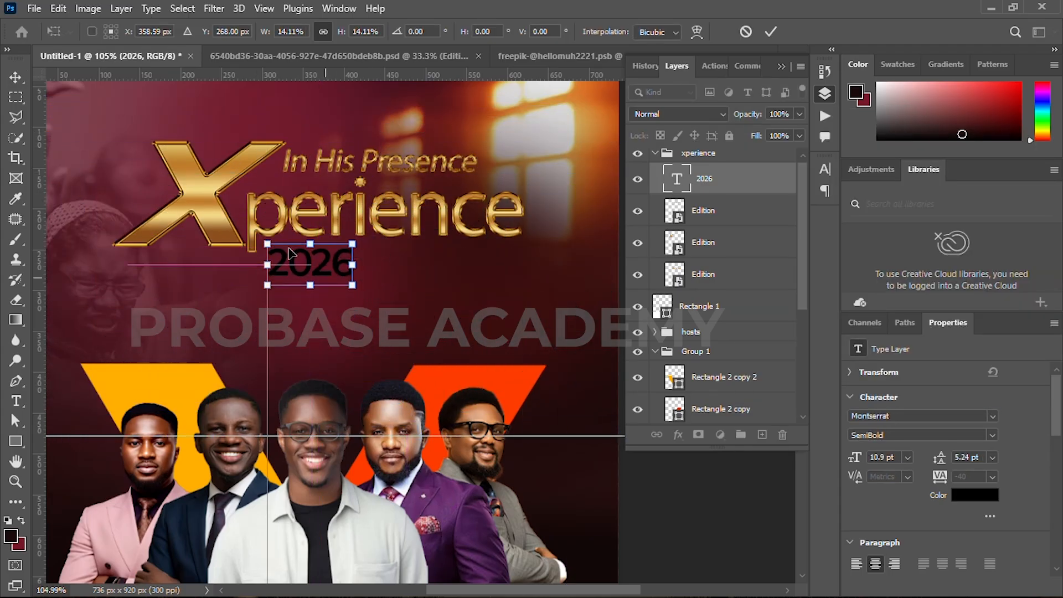
pyautogui.scroll(3, 289, 254)
pyautogui.moveTo(326, 239)
pyautogui.mouseDown()
pyautogui.moveTo(327, 272)
pyautogui.moveTo(330, 254)
pyautogui.mouseUp()
pyautogui.click(771, 32)
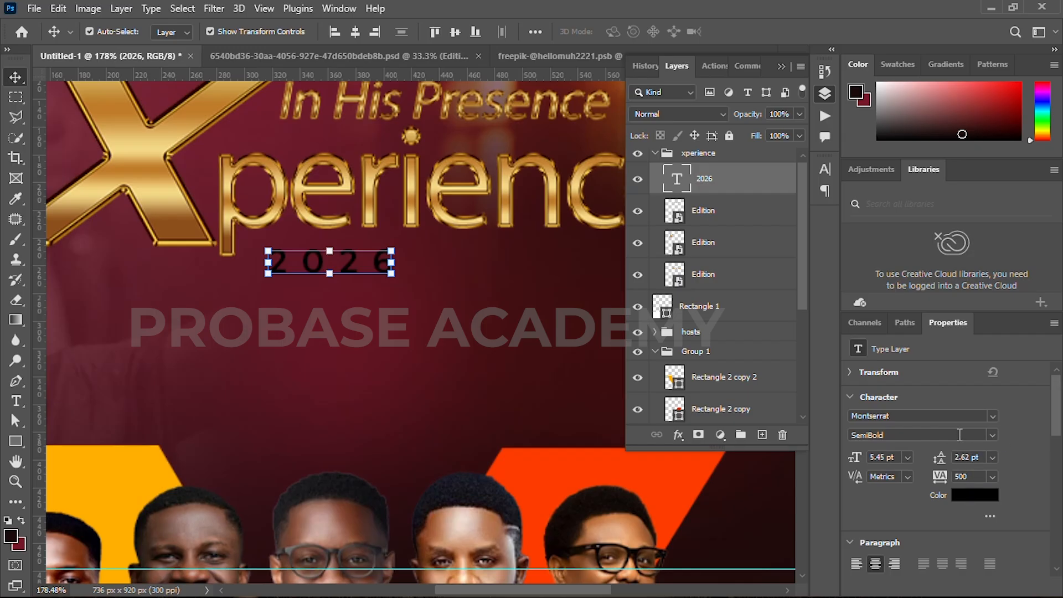
# - Make the 2026 text bold and colour it light gold (eac977) sampled from the large X
pyautogui.click(992, 435)
pyautogui.click(900, 372)
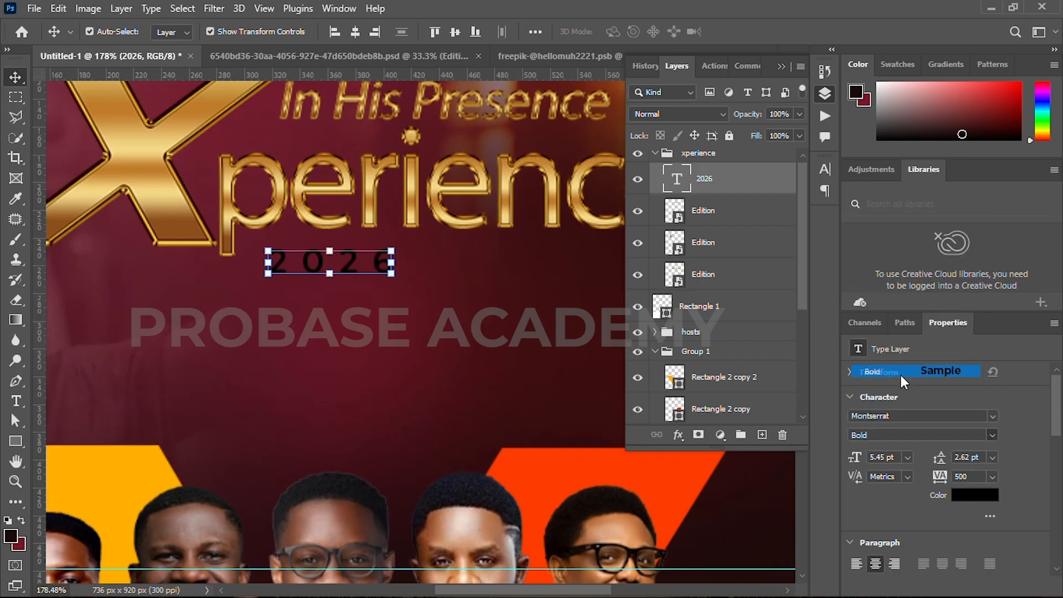
pyautogui.click(961, 494)
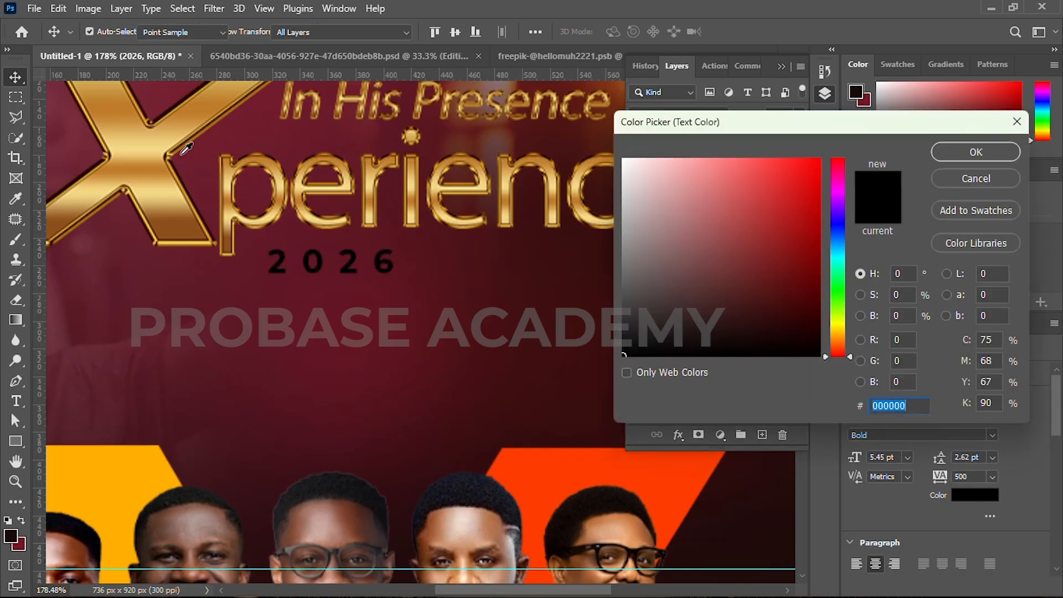
pyautogui.click(168, 137)
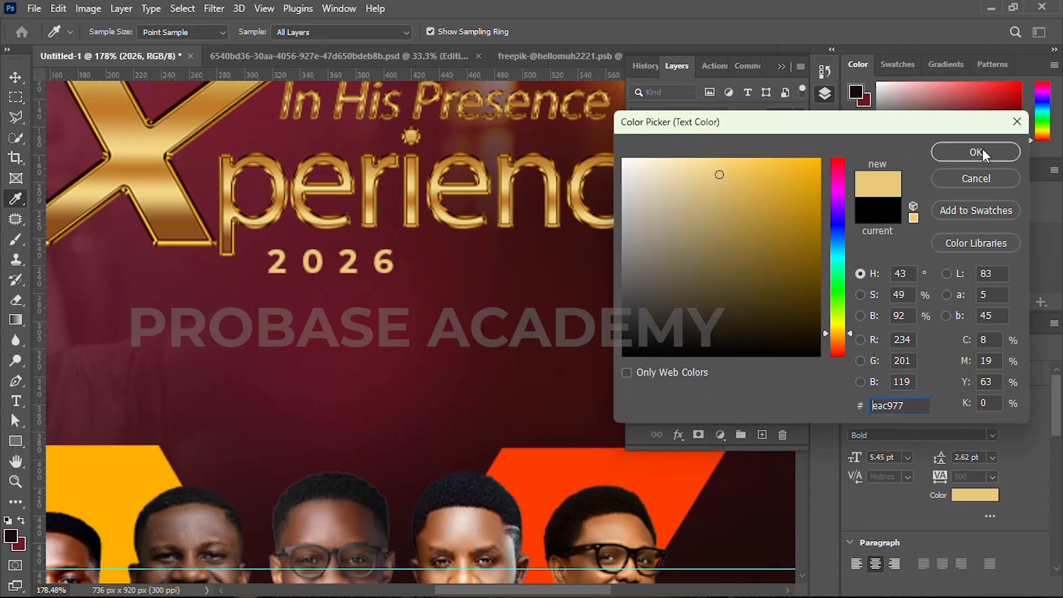
pyautogui.click(975, 152)
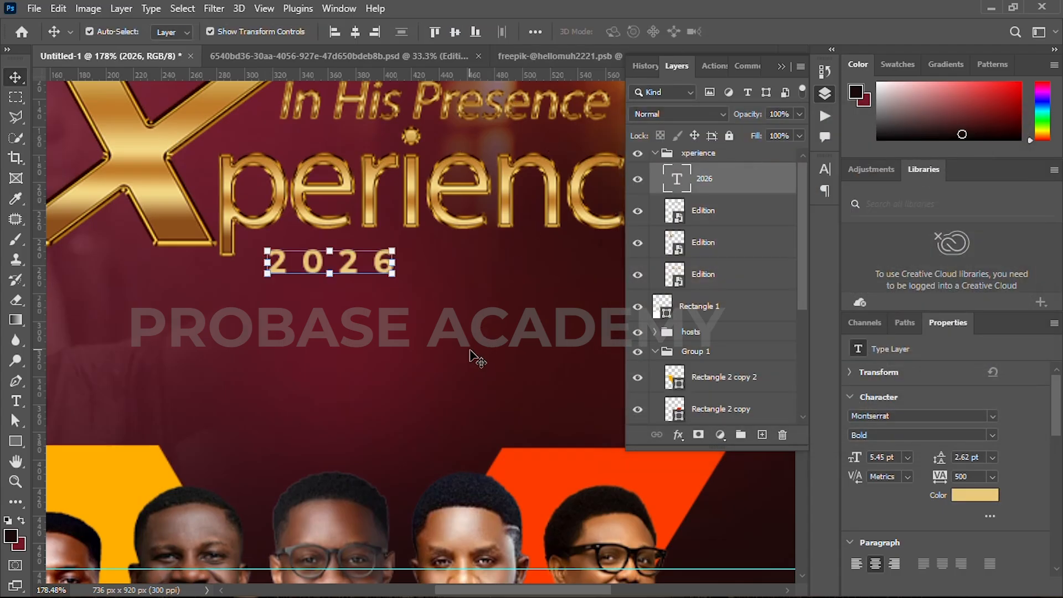
# - Draw a thin light gold rectangle, about 204 px wide and 1 px high, extending right from the 2026 text
pyautogui.scroll(-5, 479, 349)
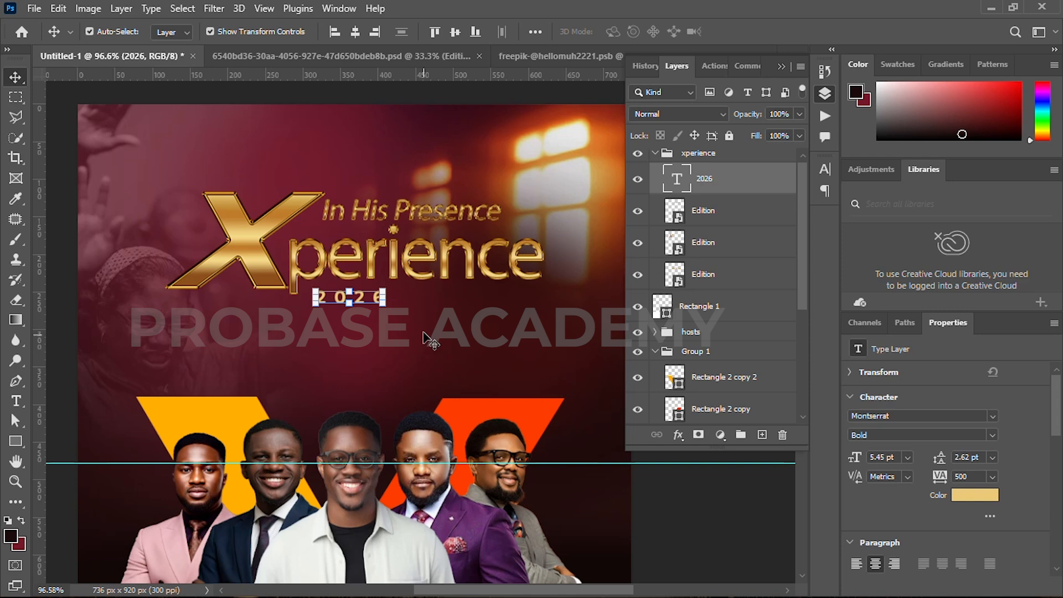
pyautogui.press('u')
pyautogui.click(171, 33)
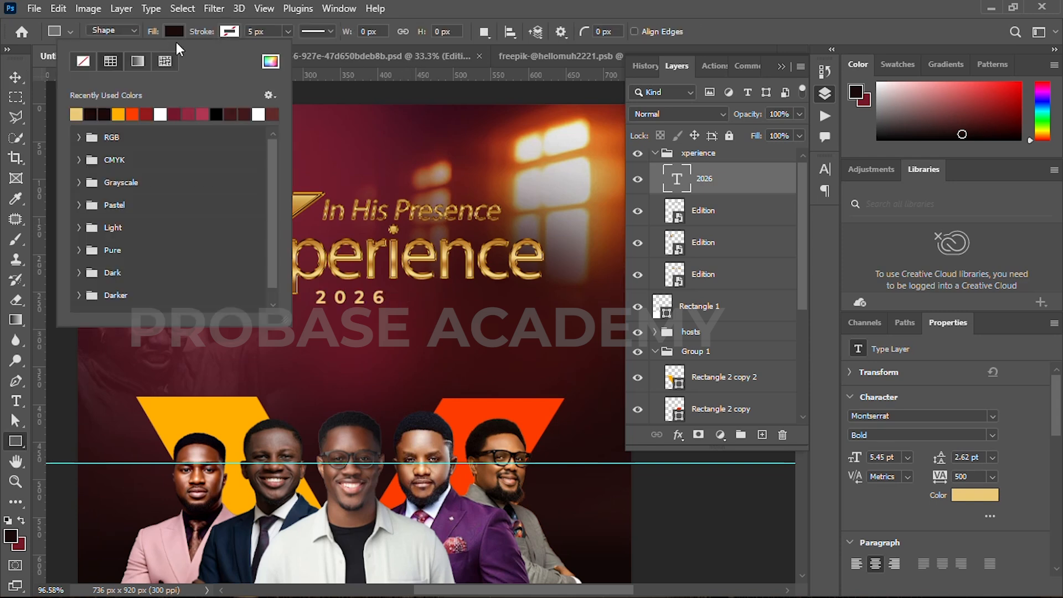
pyautogui.scroll(8, 389, 314)
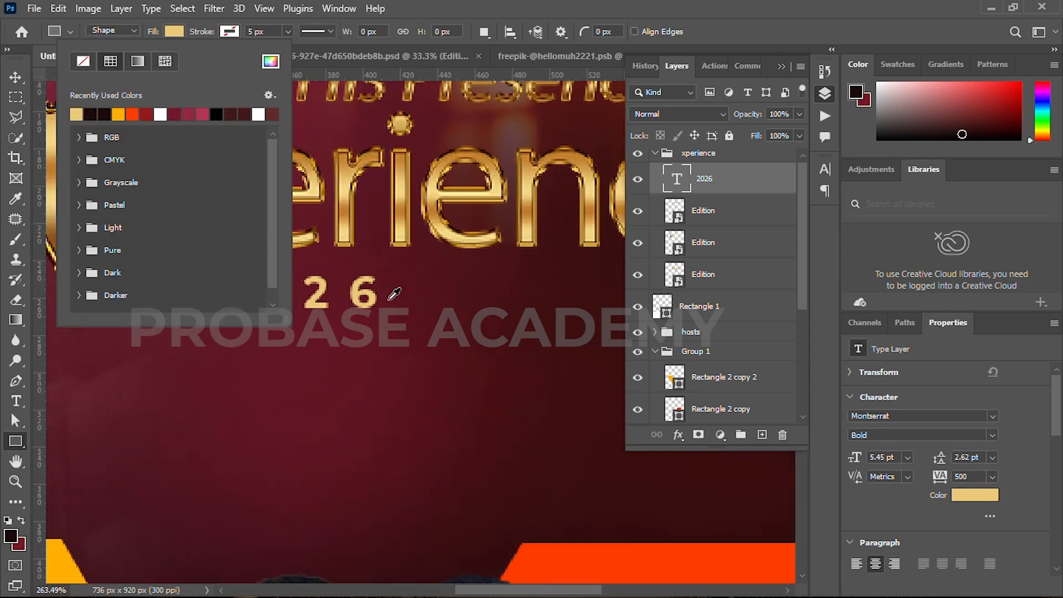
pyautogui.moveTo(196, 310); pyautogui.dragTo(611, 310)
pyautogui.scroll(-5, 443, 318)
pyautogui.scroll(5, 478, 331)
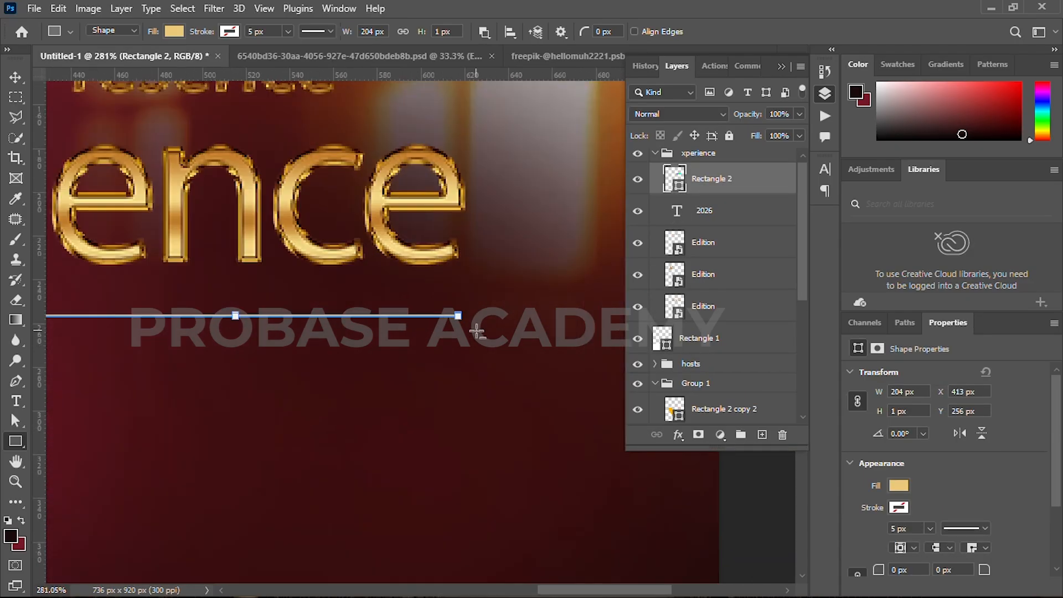
# - Shorten the thin gold line beside 2026 to a width of 193 px from its right end
pyautogui.scroll(6, 477, 331)
pyautogui.moveTo(432, 287); pyautogui.dragTo(286, 286)
pyautogui.scroll(-4, 293, 302)
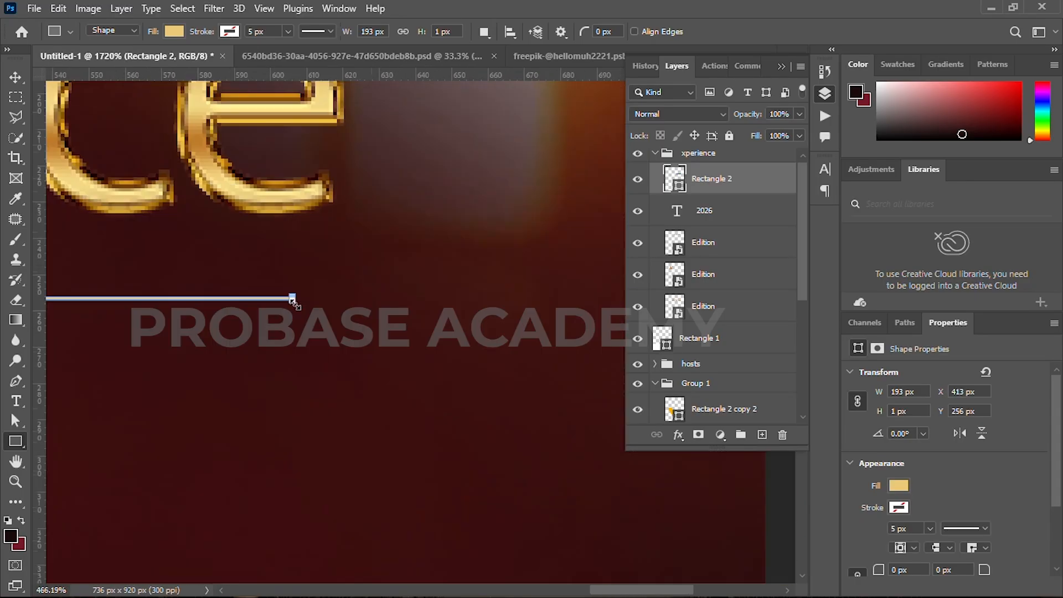
# - Draw a light gold 4 px circle just past the right end of the thin line with the Ellipse tool
pyautogui.rightClick(18, 441)
pyautogui.click(54, 458)
pyautogui.scroll(3, 298, 292)
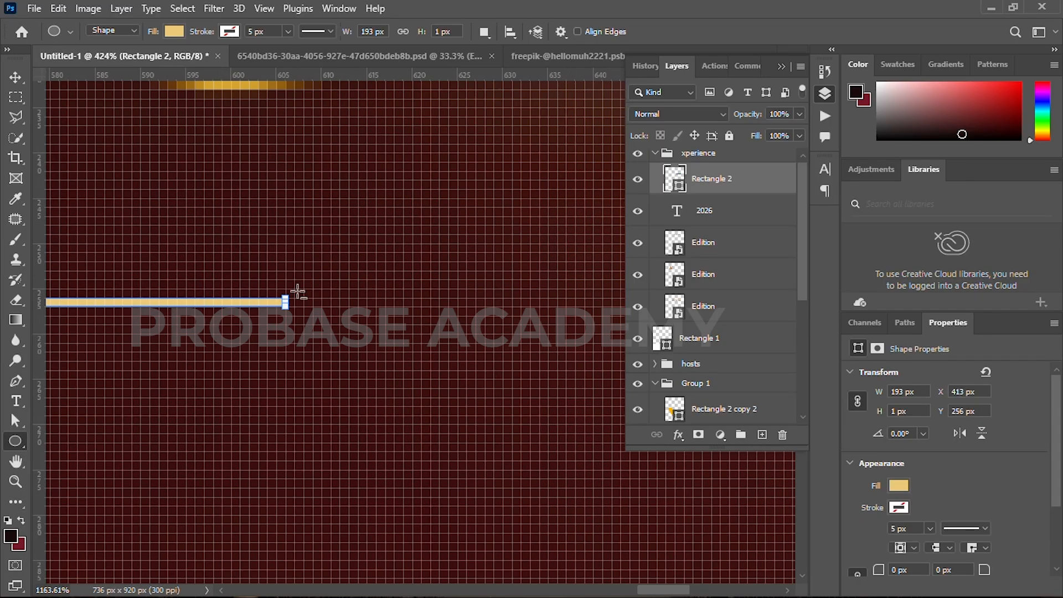
pyautogui.click(705, 154)
pyautogui.moveTo(312, 290); pyautogui.dragTo(348, 324)
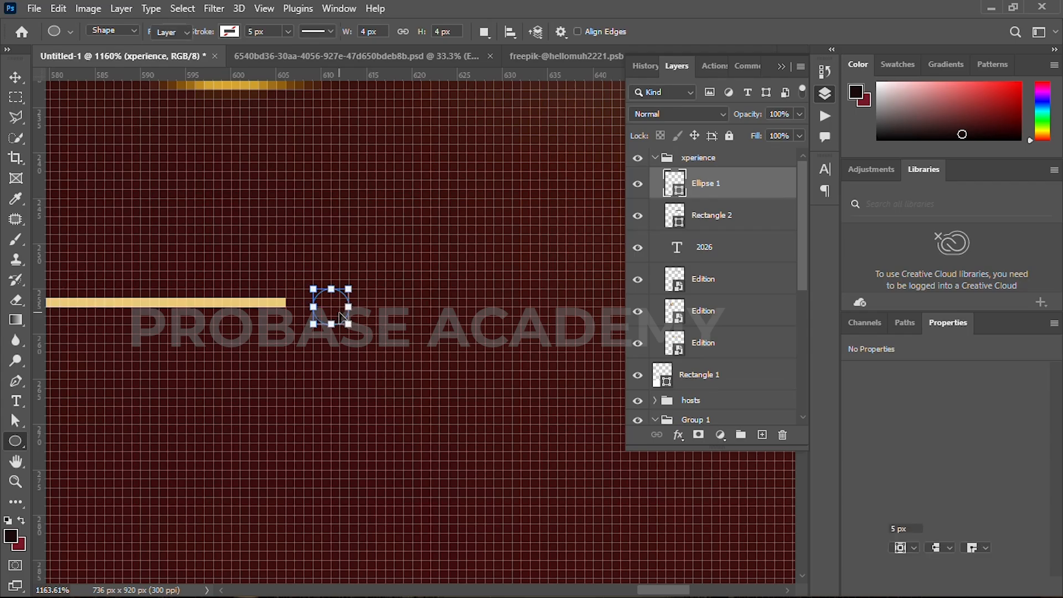
# - Nudge the small gold circle to X 611 px and Y 254 px, in line with the thin line, and deselect it
pyautogui.press('v')
pyautogui.press('Left')
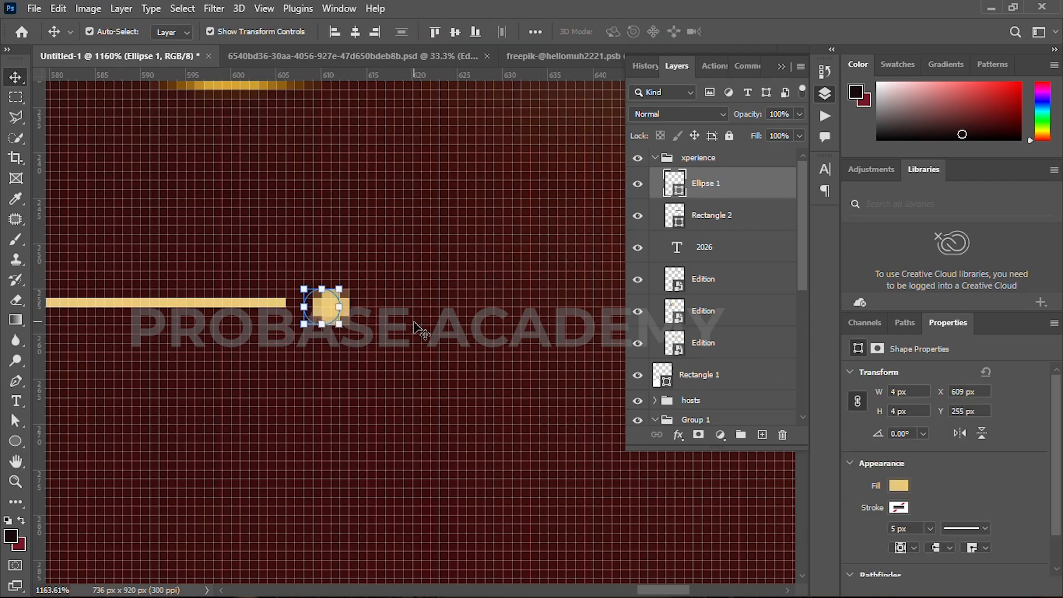
pyautogui.press('Up')
pyautogui.press('Right')
pyautogui.press('Right')
pyautogui.press('Right')
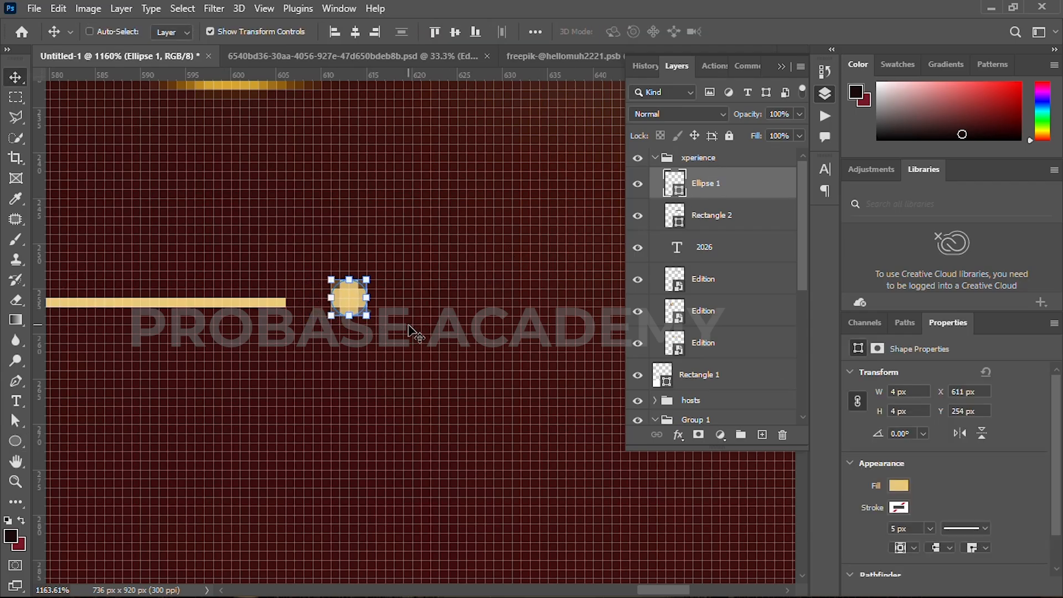
pyautogui.hotkey('ctrl', '0')
pyautogui.click(132, 252)
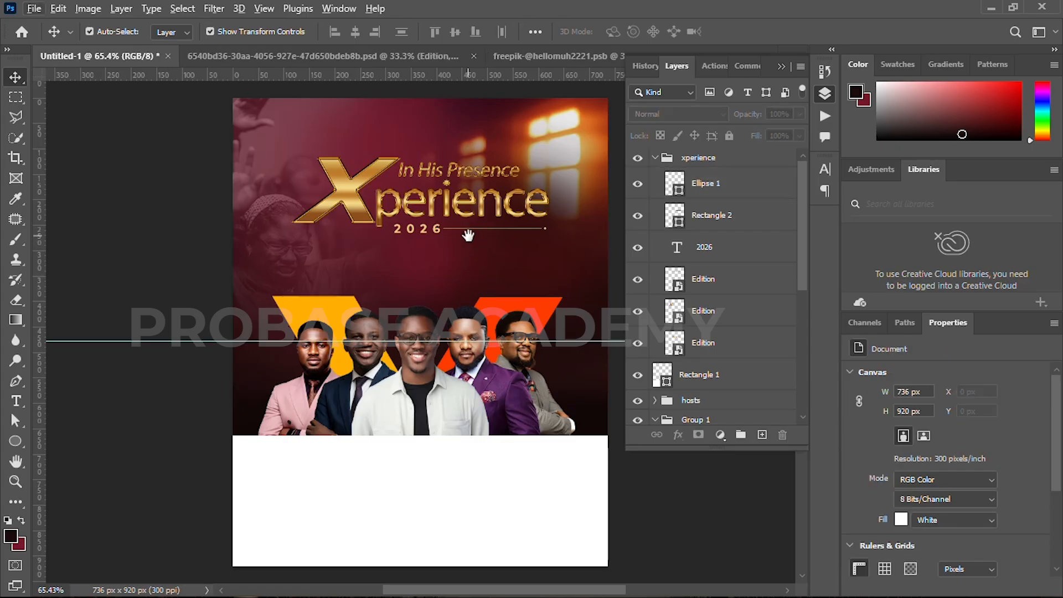
# - Nudge the perience text slightly left toward the large X and deselect it
pyautogui.moveTo(467, 235); pyautogui.dragTo(443, 238)
pyautogui.click(366, 219)
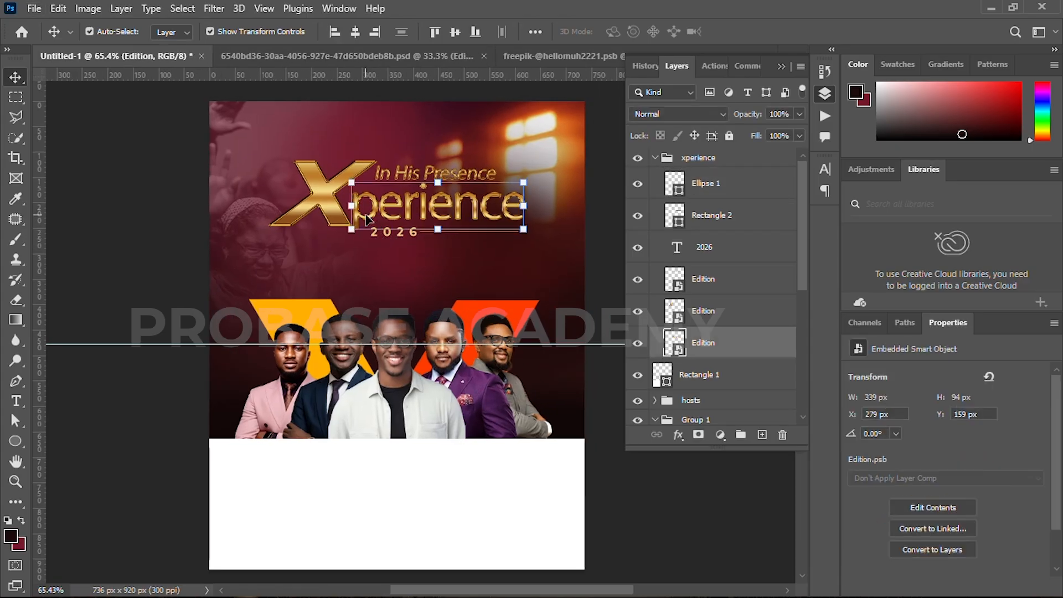
pyautogui.click(166, 250)
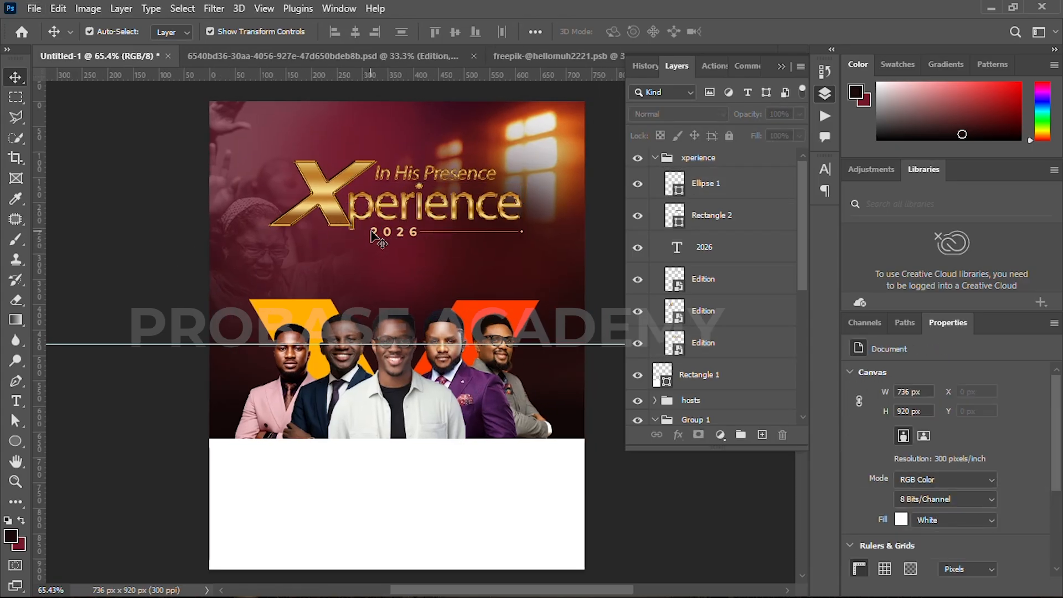
# - Add the text "theme" in the space below the title, above the hosts
pyautogui.moveTo(388, 264); pyautogui.dragTo(386, 256)
pyautogui.scroll(3, 331, 272)
pyautogui.press('t')
pyautogui.click(328, 277)
pyautogui.write('ten')
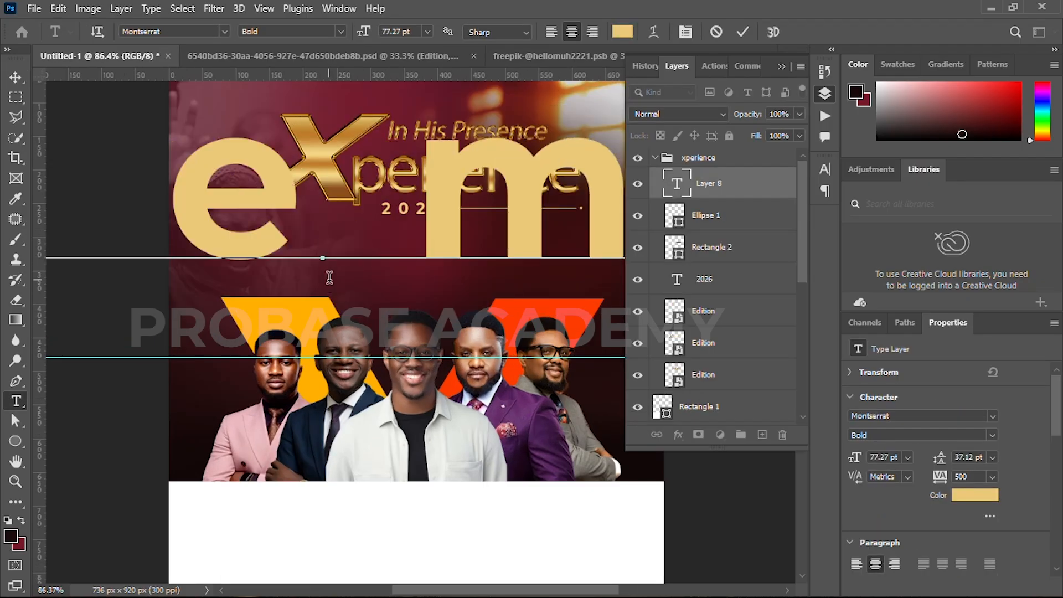
# - Set the theme text's tracking to 0 and its size to 7 pt
pyautogui.hotkey('ctrl', 'a')
pyautogui.click(992, 476)
pyautogui.click(972, 374)
pyautogui.moveTo(855, 457); pyautogui.dragTo(806, 465)
pyautogui.click(743, 31)
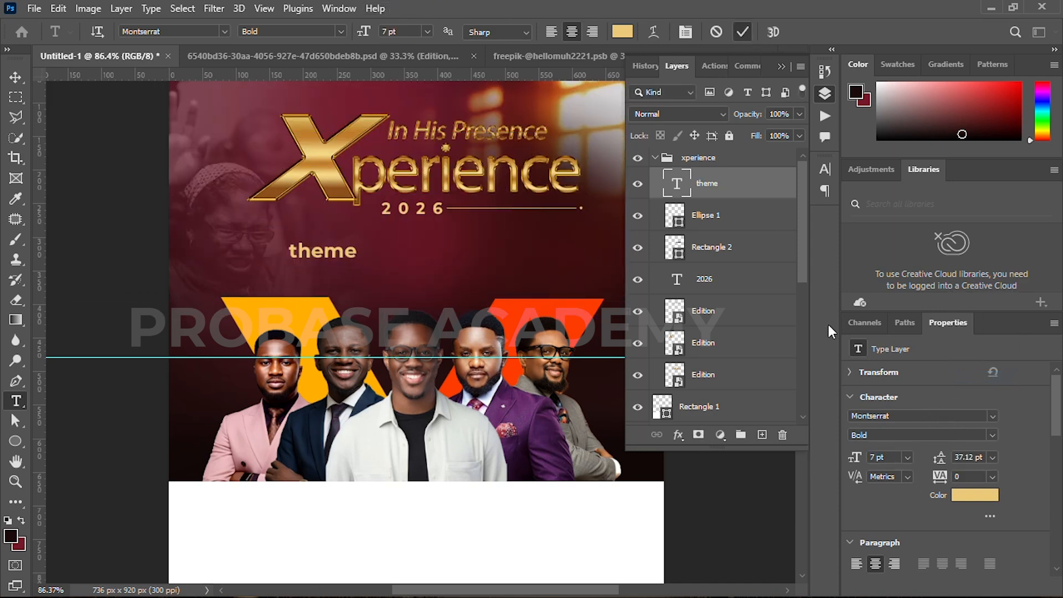
# - Change the font of the theme text to the adelia script
pyautogui.press('v')
pyautogui.click(824, 169)
pyautogui.click(732, 190)
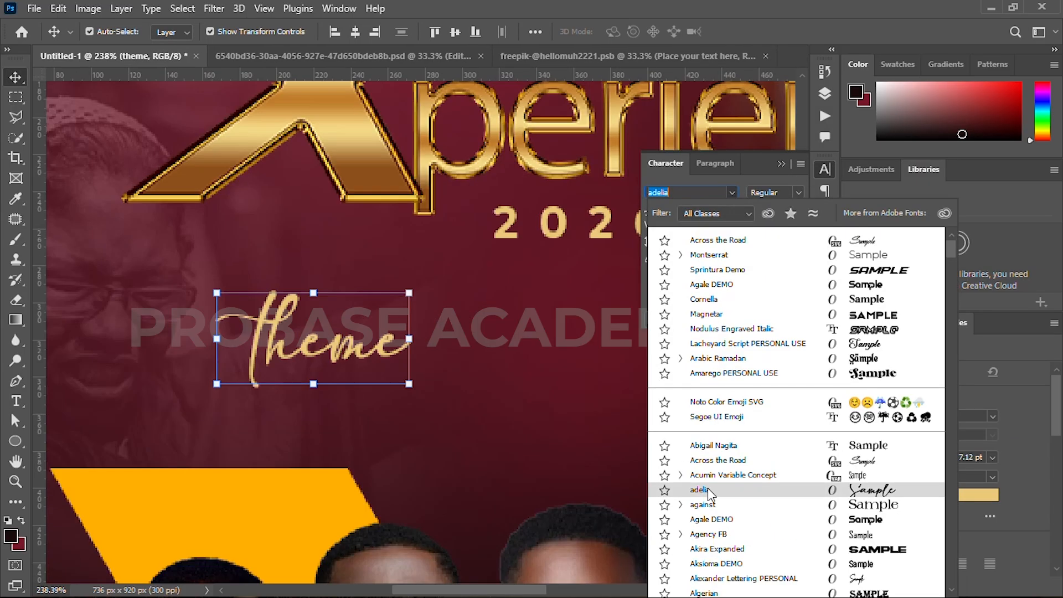
pyautogui.click(699, 491)
pyautogui.scroll(-4, 369, 353)
pyautogui.scroll(-4, 370, 356)
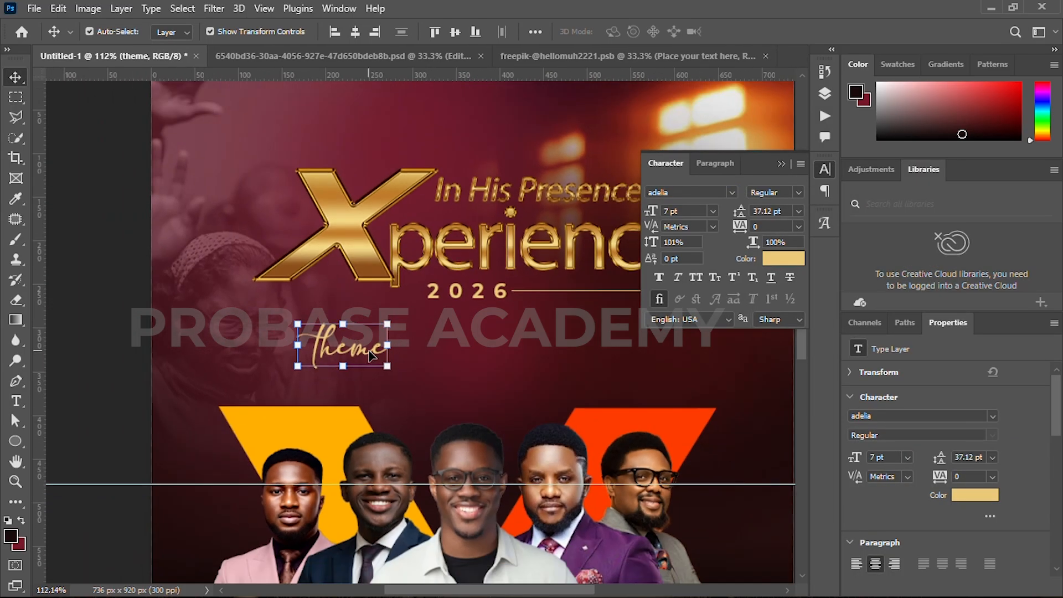
# - Duplicate the theme text to its right and set the copy's font to Montserrat Regular
pyautogui.moveTo(369, 354); pyautogui.dragTo(506, 360)
pyautogui.click(732, 192)
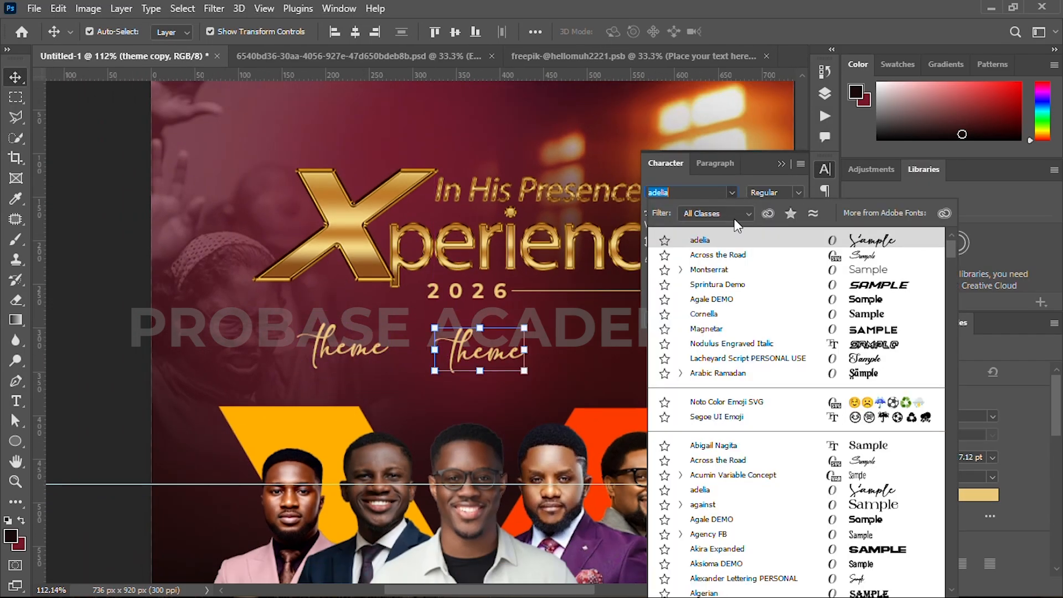
pyautogui.click(727, 274)
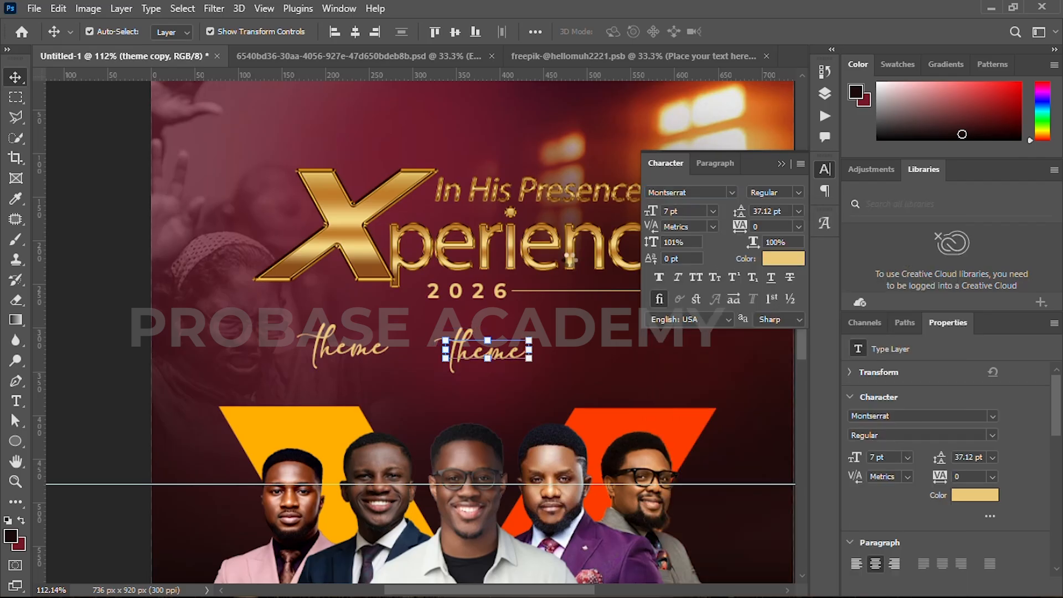
# - Replace the copy's text with the first verse line "you make known to me the path of life; in your"
pyautogui.doubleClick(505, 352)
pyautogui.write('you make')
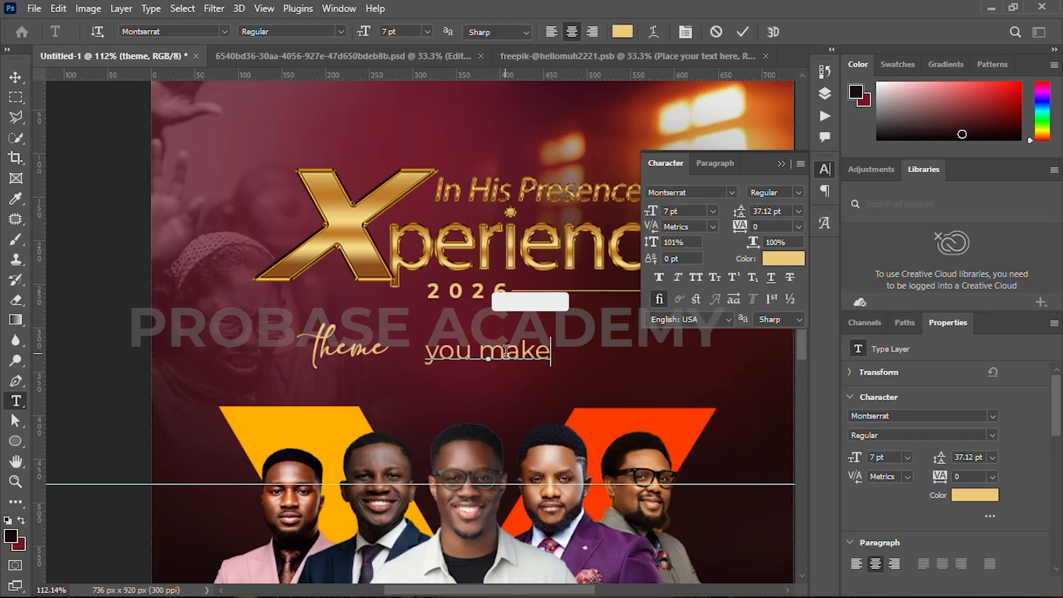
pyautogui.write(' known to me ')
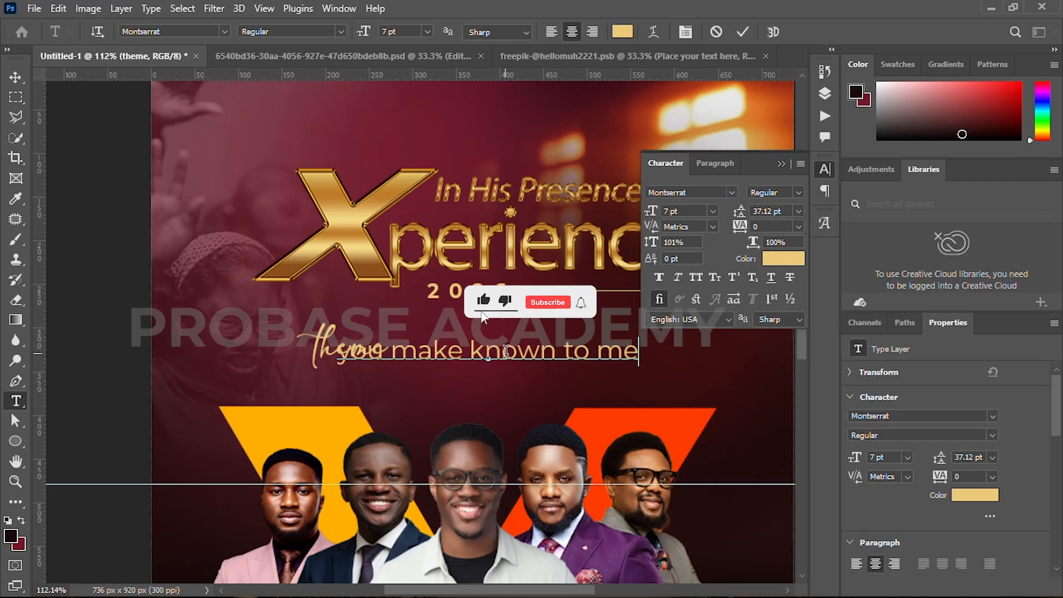
pyautogui.write('the path ')
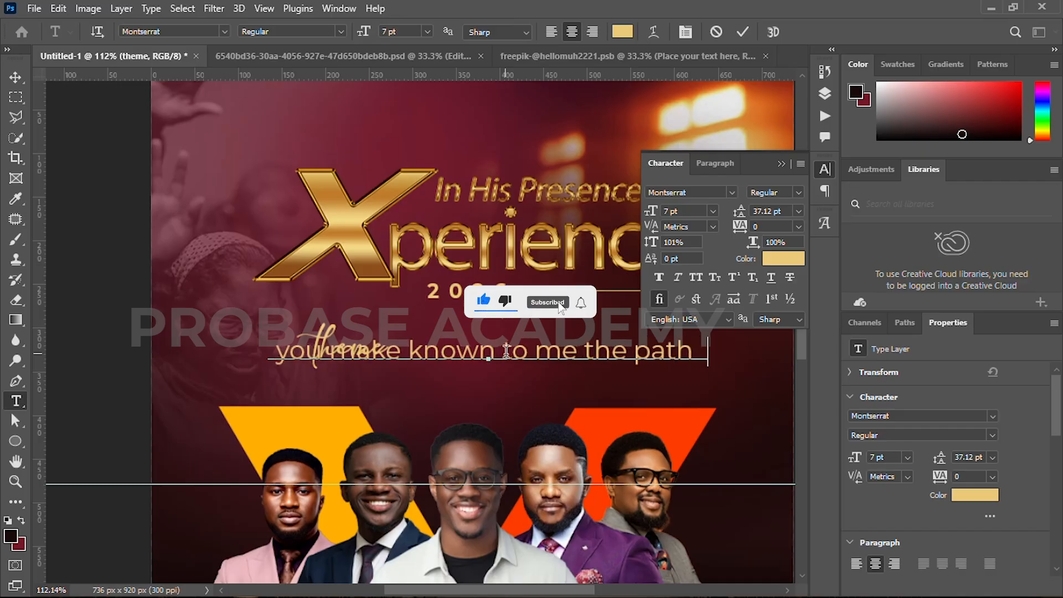
pyautogui.write('of life')
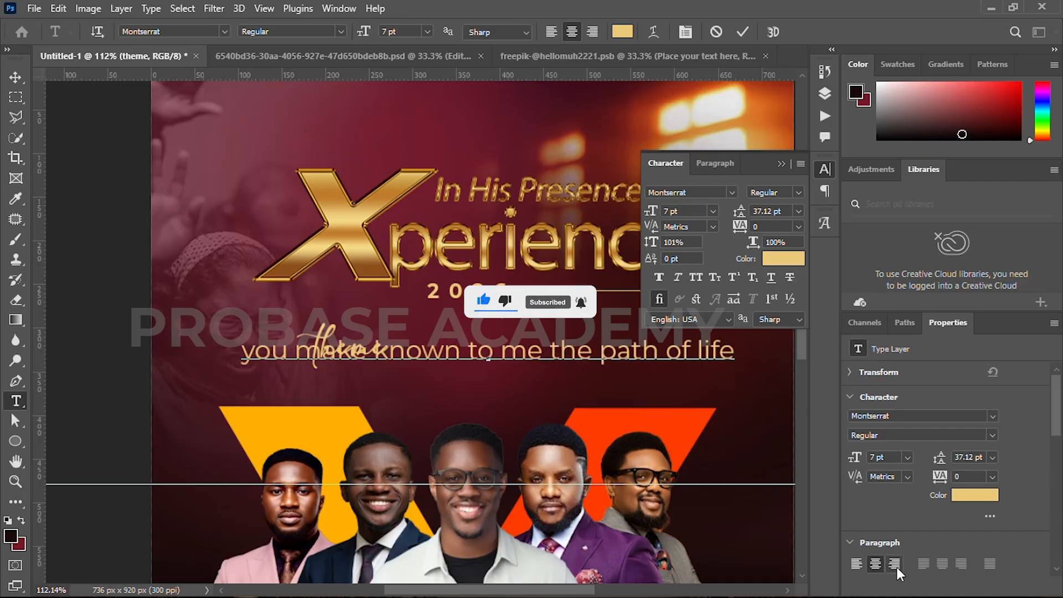
pyautogui.write('; in your ')
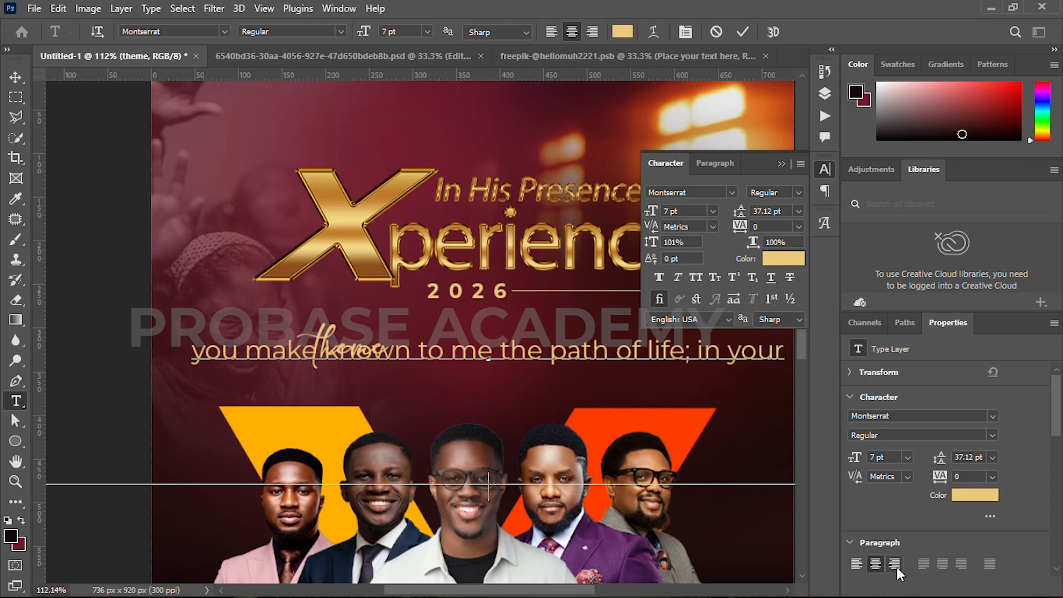
# - Add the second verse line "presence there is fullness of joy;" ending in a row of dots
pyautogui.write('presence')
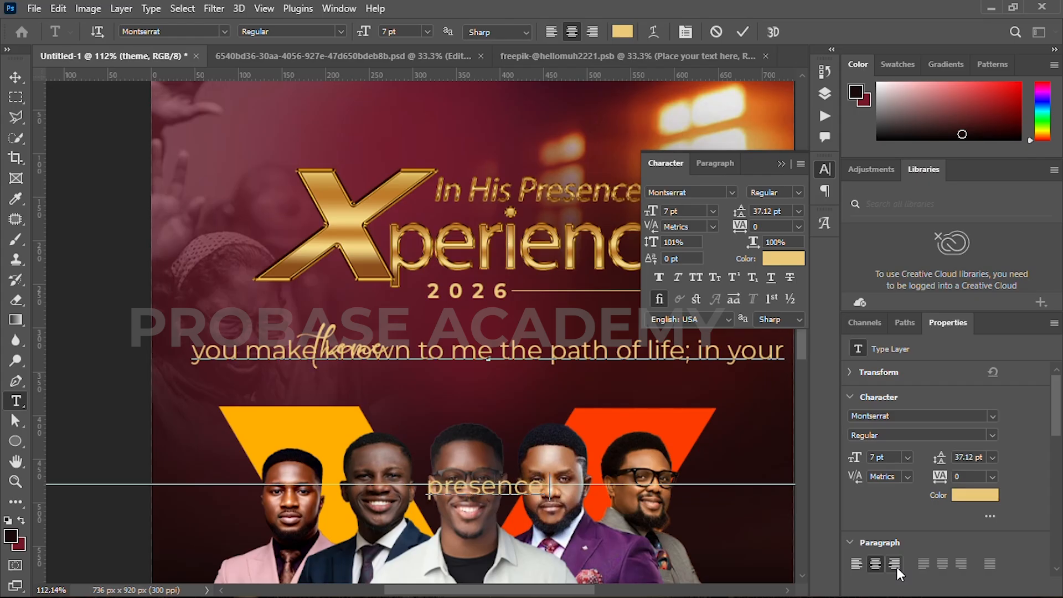
pyautogui.write(' there is fu')
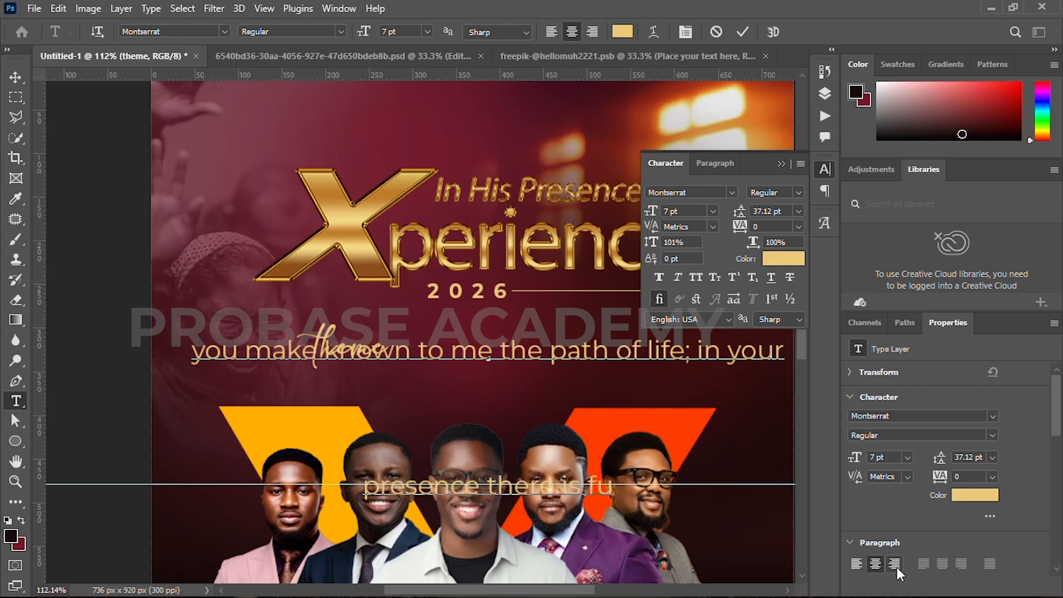
pyautogui.write('llness of j')
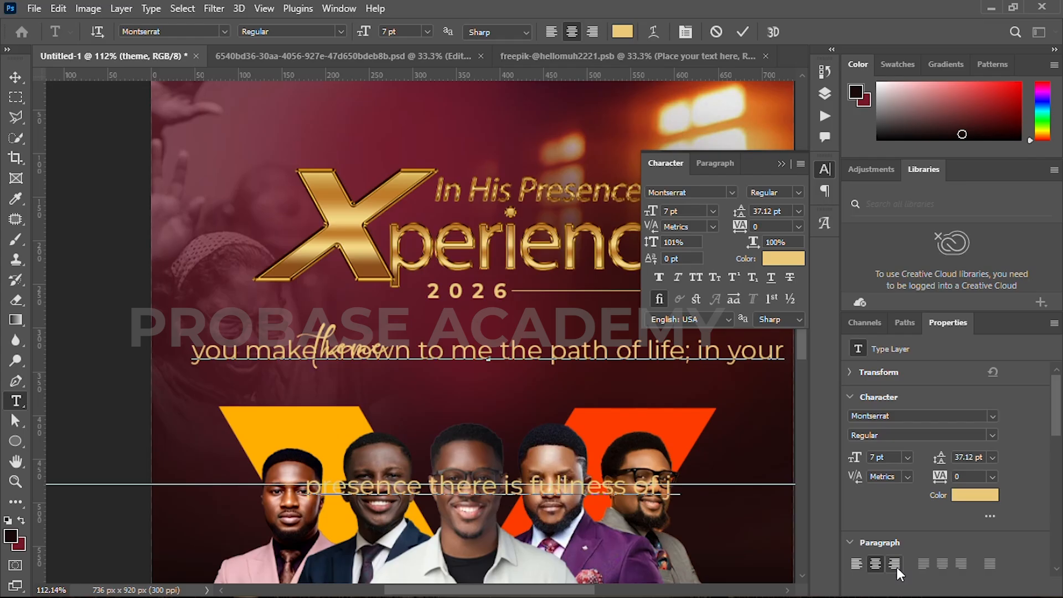
pyautogui.write('oy///////')
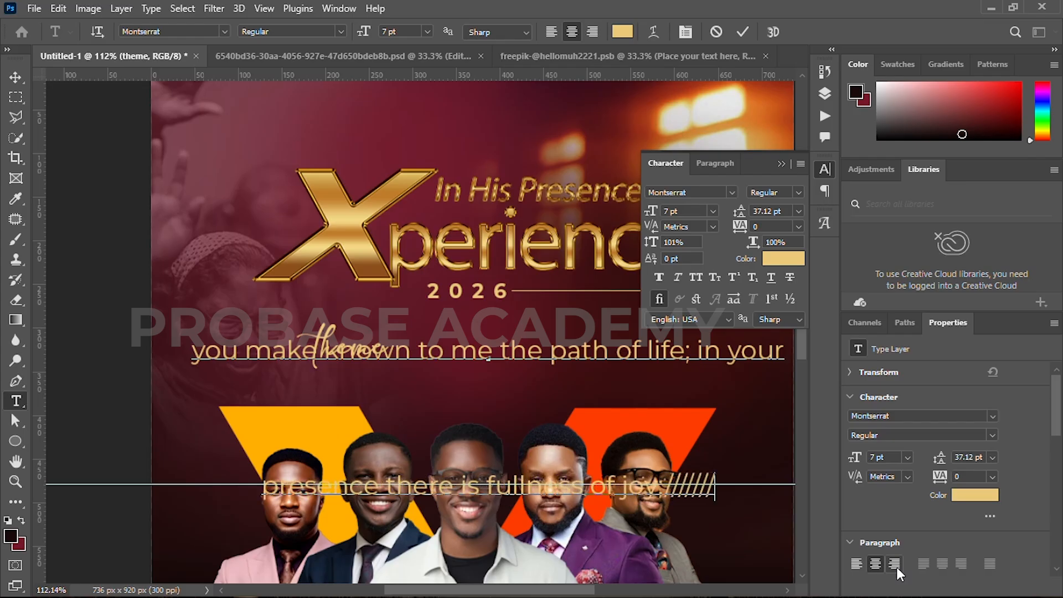
pyautogui.press('BackSpace')
pyautogui.press('BackSpace')
pyautogui.press('BackSpace')
pyautogui.press('BackSpace')
pyautogui.press('BackSpace')
pyautogui.press('BackSpace')
pyautogui.press('BackSpace')
pyautogui.write(';...........')
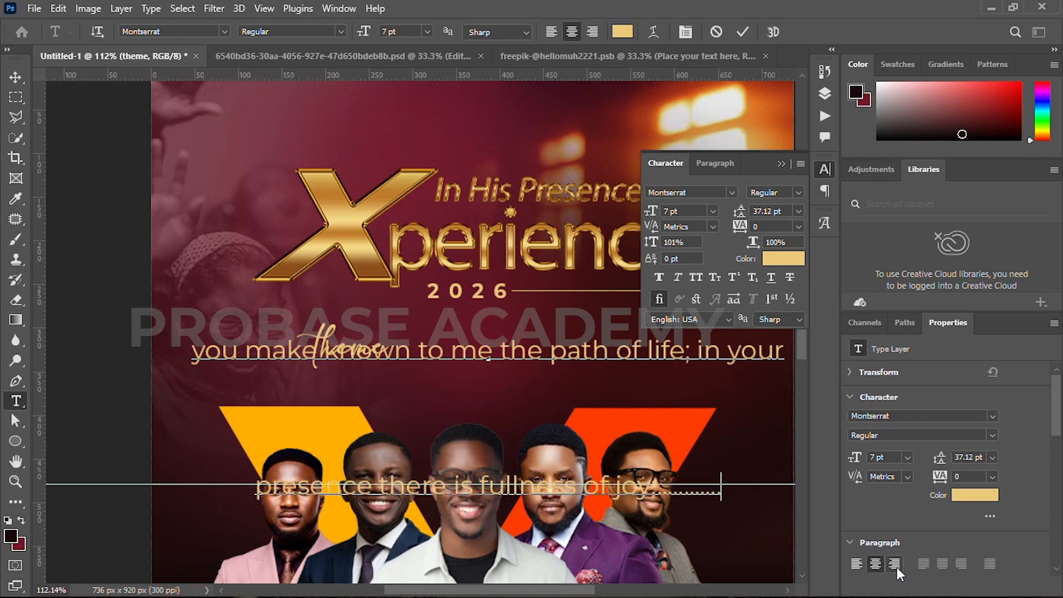
# - Left-align the whole verse and set its leading to 5 pt and its size to 4 pt
pyautogui.hotkey('ctrl', 'a')
pyautogui.moveTo(939, 457); pyautogui.dragTo(916, 464)
pyautogui.click(856, 563)
pyautogui.moveTo(587, 425); pyautogui.dragTo(520, 412)
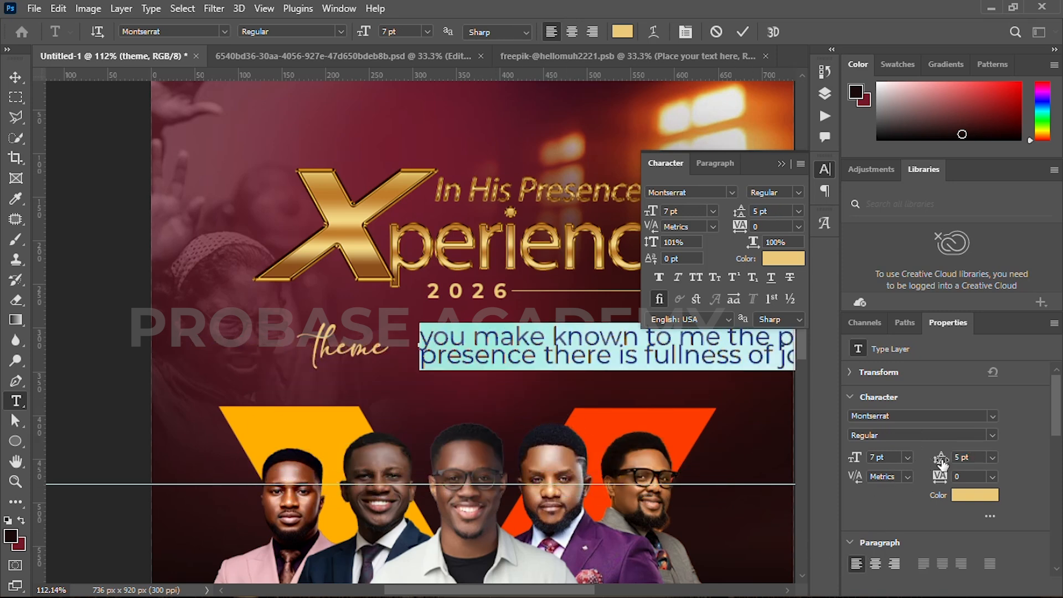
pyautogui.moveTo(860, 464); pyautogui.dragTo(854, 464)
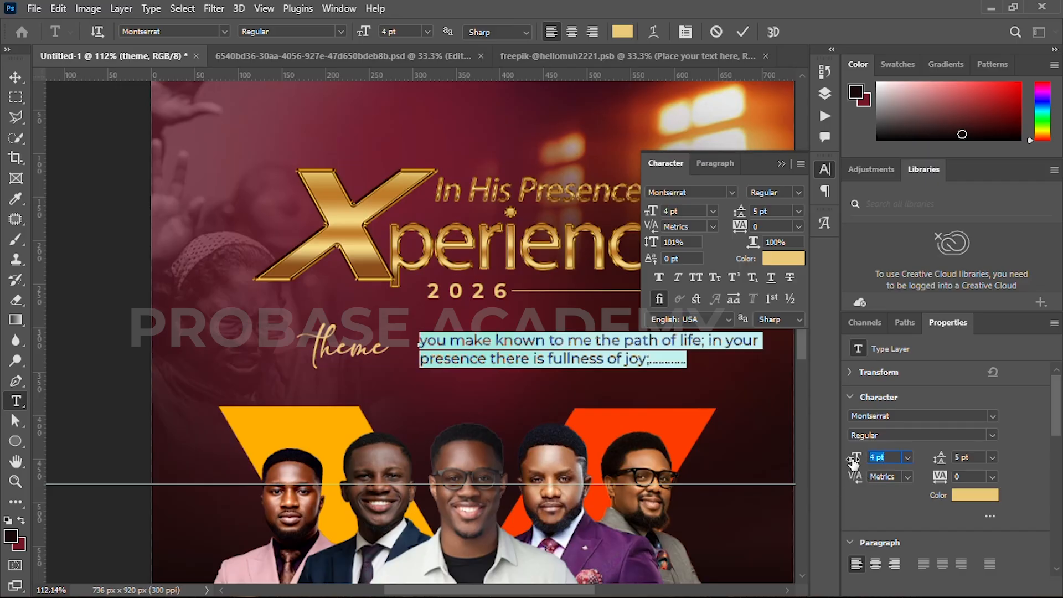
pyautogui.click(744, 38)
# - Move the verse closer to the theme text and scale it down to 3.31 pt to fit the title's right edge
pyautogui.press('v')
pyautogui.moveTo(527, 407); pyautogui.dragTo(352, 392)
pyautogui.moveTo(335, 333)
pyautogui.mouseDown()
pyautogui.moveTo(321, 314)
pyautogui.moveTo(321, 324)
pyautogui.mouseUp()
pyautogui.moveTo(568, 326); pyautogui.dragTo(509, 328)
pyautogui.press('Return')
# - Capitalise the first letter of the verse so that it begins with "You"
pyautogui.doubleClick(240, 317)
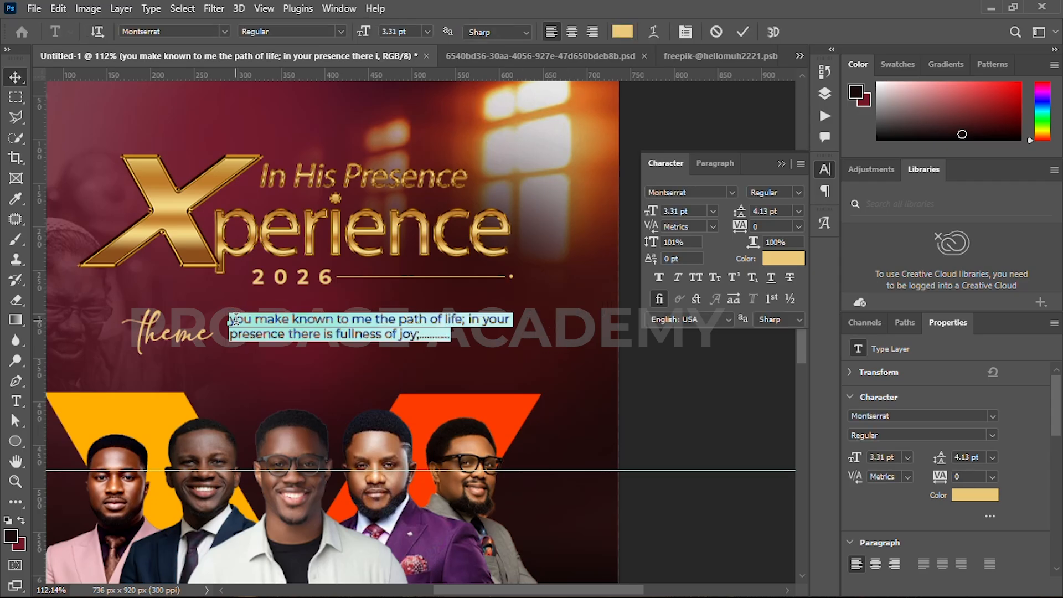
pyautogui.click(233, 320)
pyautogui.press('Delete')
pyautogui.write('Y')
pyautogui.click(743, 32)
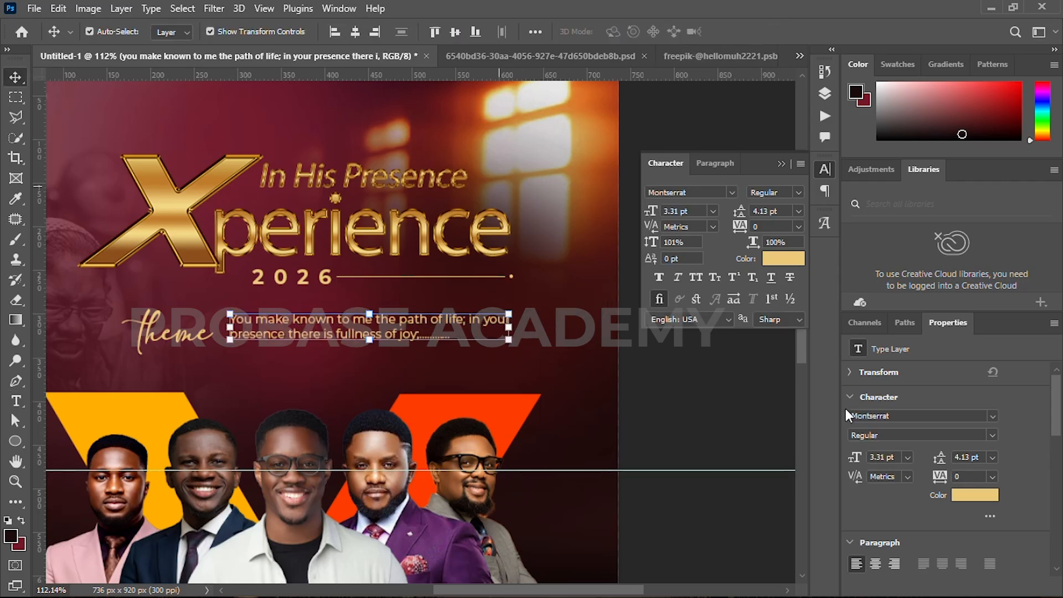
# - Scale the verse text up to 3.34 pt and set its weight to SemiBold
pyautogui.moveTo(509, 326); pyautogui.dragTo(511, 326)
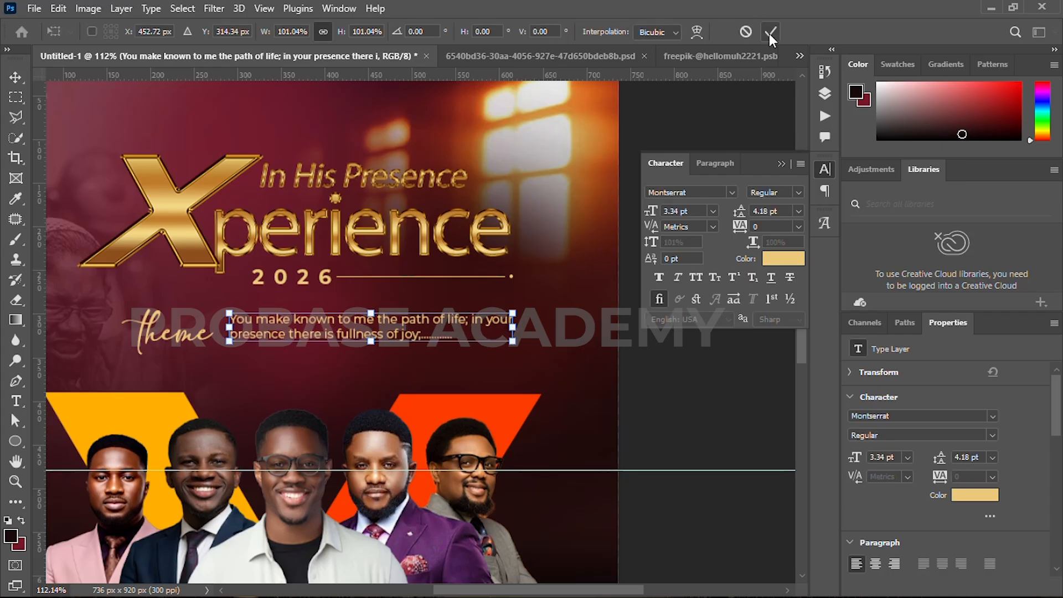
pyautogui.click(767, 31)
pyautogui.click(798, 192)
pyautogui.click(766, 335)
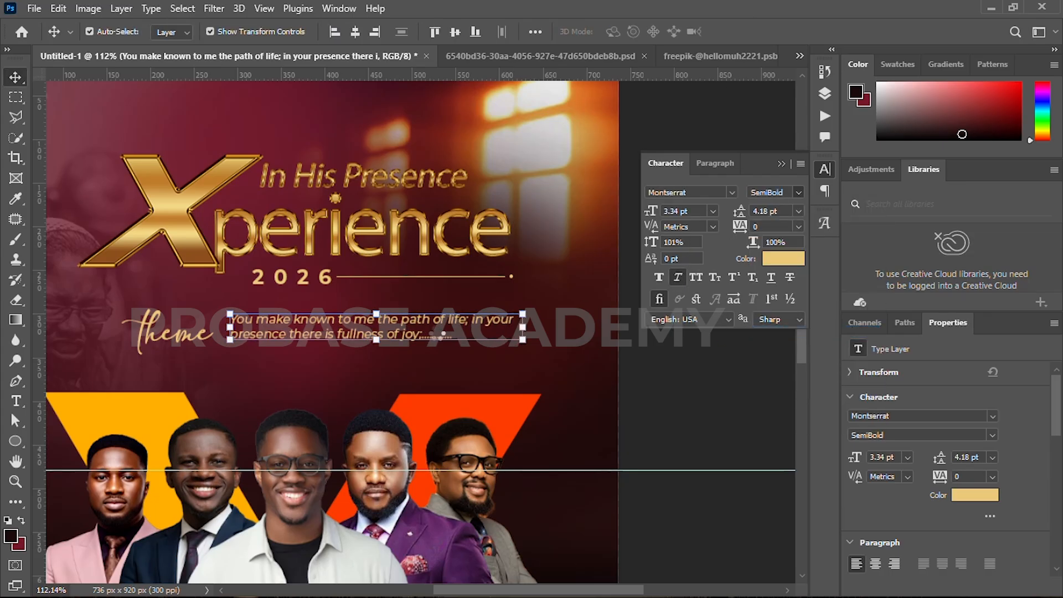
# - Recolour the theme word and the verse below the title to pale gold ffe4a0
pyautogui.click(162, 339)
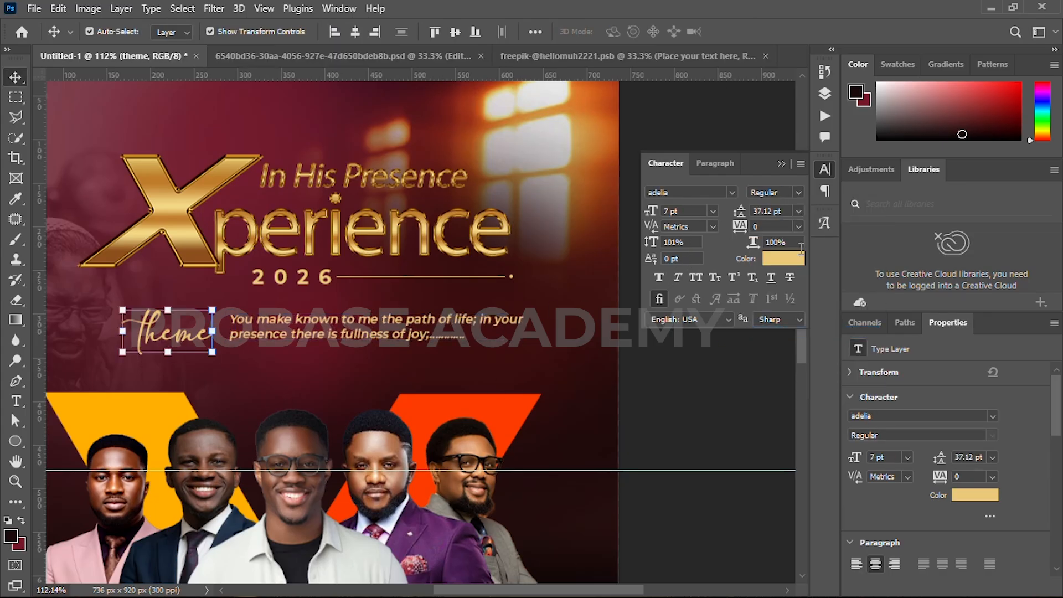
pyautogui.click(783, 258)
pyautogui.moveTo(717, 171); pyautogui.dragTo(695, 159)
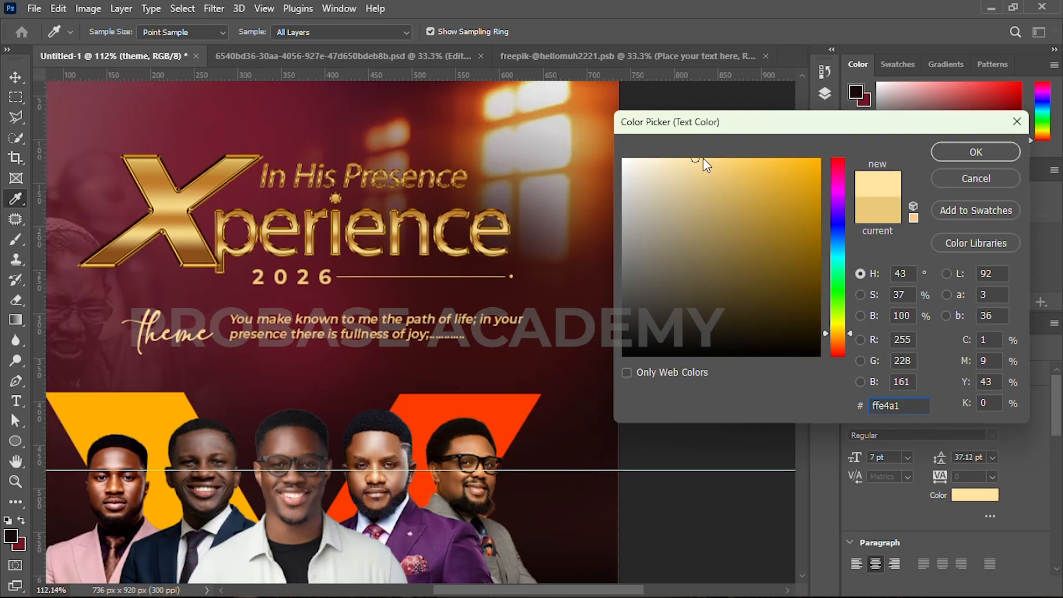
pyautogui.click(953, 153)
pyautogui.click(789, 258)
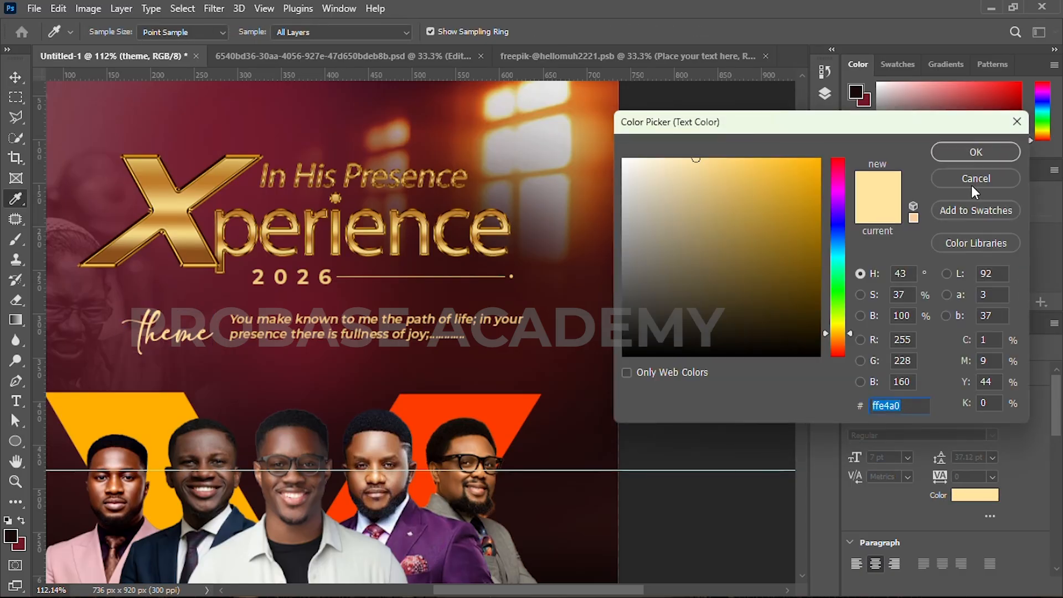
pyautogui.click(971, 186)
pyautogui.click(496, 321)
pyautogui.click(767, 259)
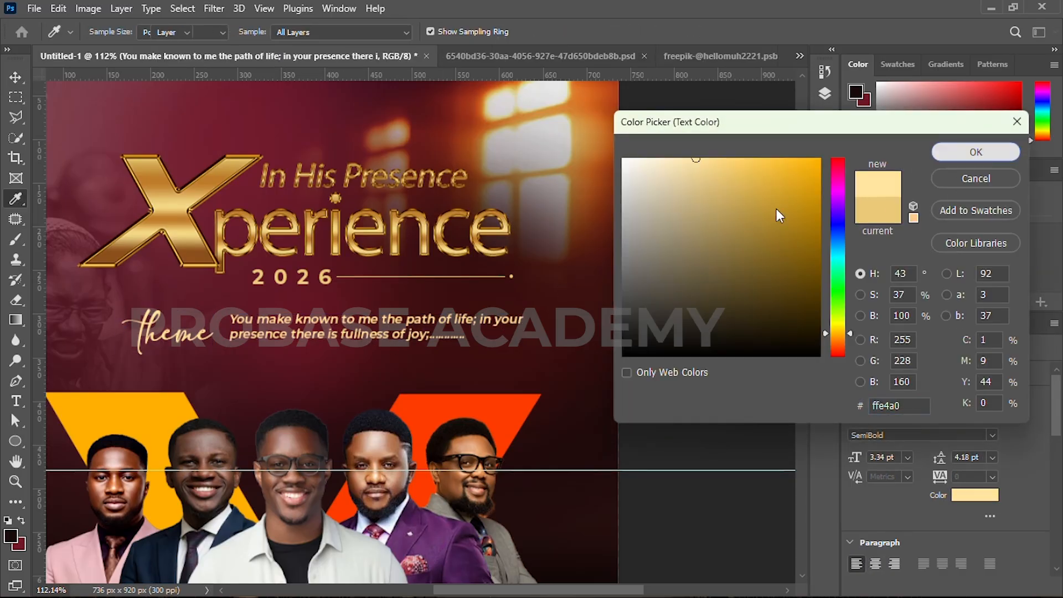
pyautogui.press('Escape')
# - Add a spaced colon after the word "theme" and commit the text edit
pyautogui.doubleClick(194, 332)
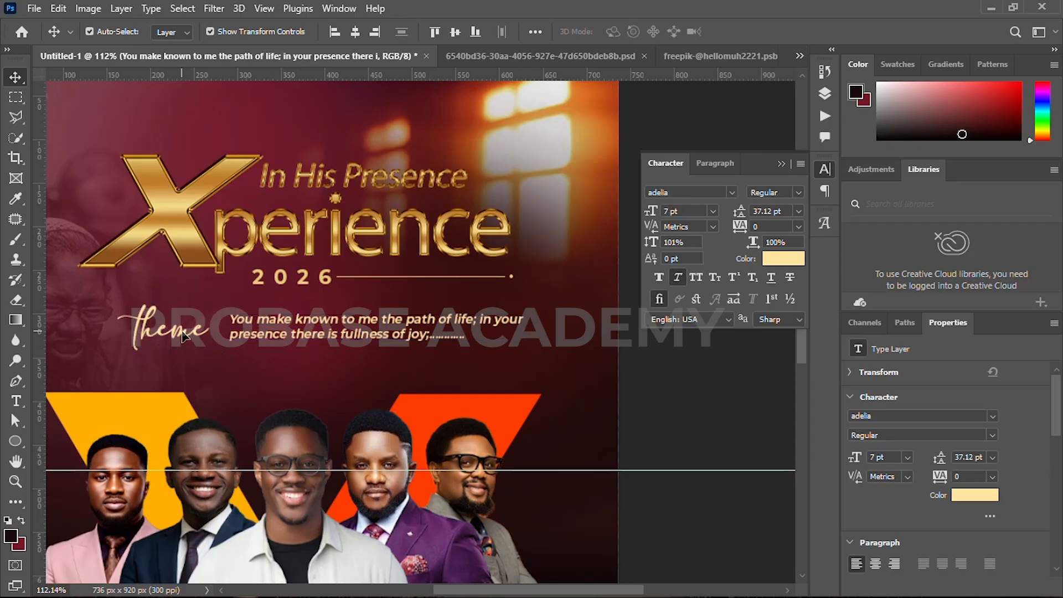
pyautogui.click(740, 30)
pyautogui.press('v')
pyautogui.scroll(-8, 393, 332)
pyautogui.click(487, 354)
pyautogui.scroll(-1, 355, 352)
pyautogui.scroll(1, 351, 358)
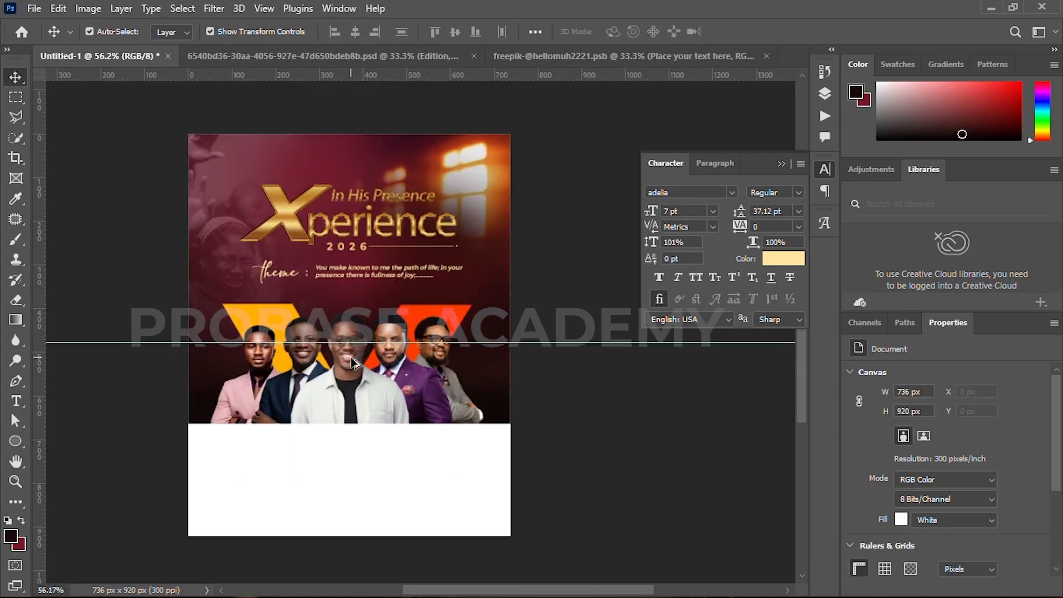
# - Select the X, the title lettering, 2026, the theme word and the verse together and nudge them down closer to the portraits
pyautogui.scroll(5, 280, 208)
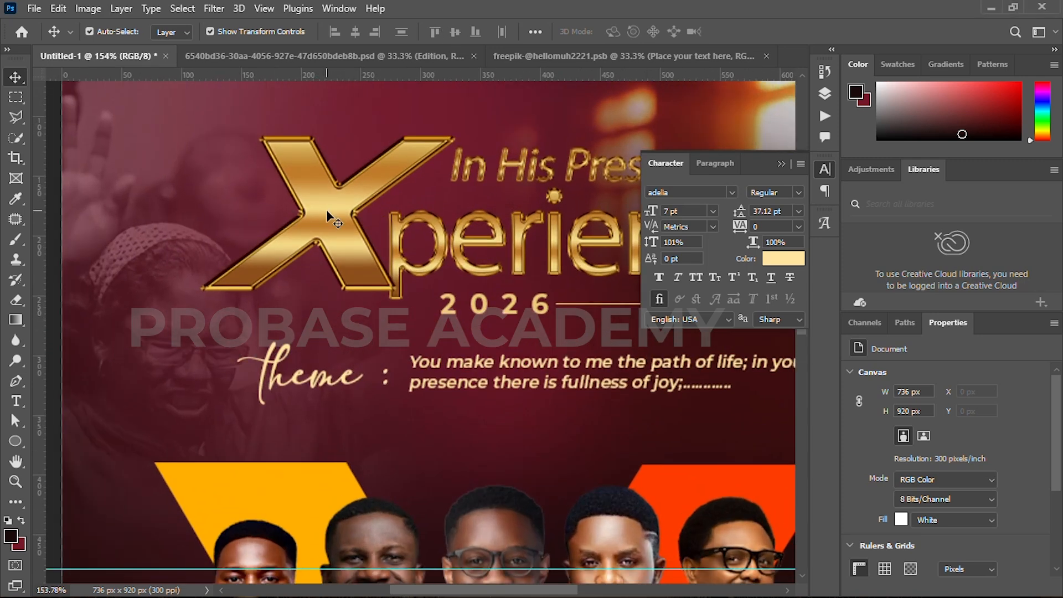
pyautogui.click(327, 211)
pyautogui.keyDown('shift'); pyautogui.click(520, 168); pyautogui.keyUp('shift')
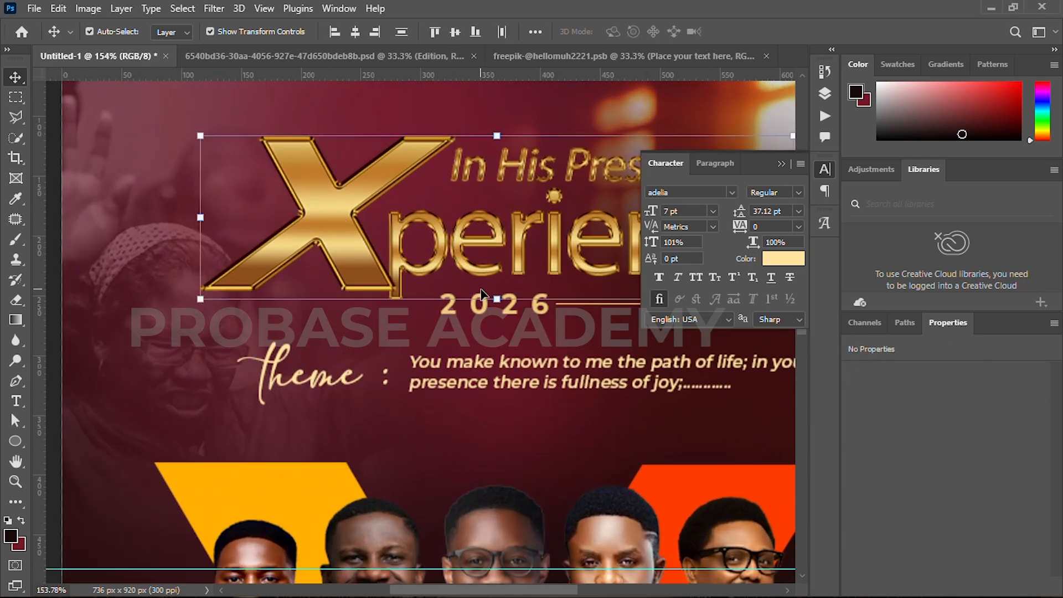
pyautogui.keyDown('shift'); pyautogui.click(452, 300); pyautogui.keyUp('shift')
pyautogui.keyDown('shift'); pyautogui.click(419, 364); pyautogui.keyUp('shift')
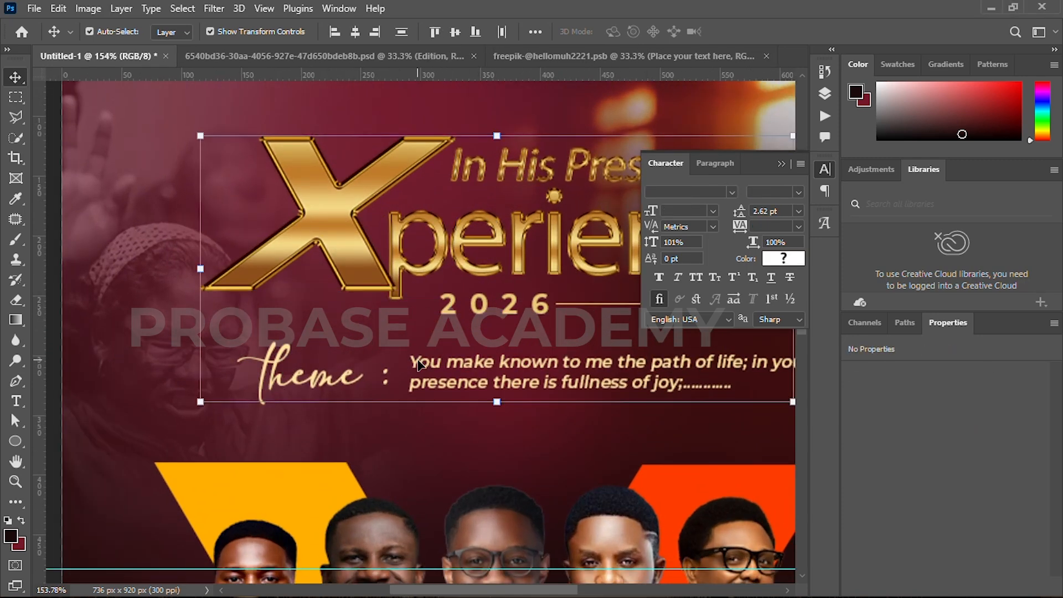
pyautogui.hotkey('shift', 'Down')
pyautogui.hotkey('shift', 'Down')
pyautogui.hotkey('shift', 'Down')
pyautogui.hotkey('shift', 'Down')
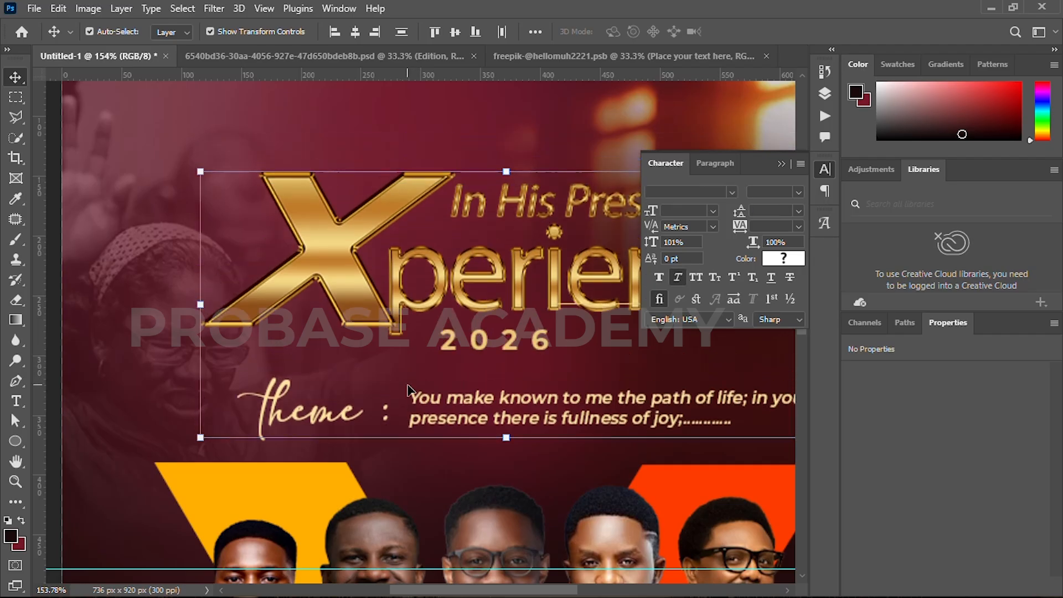
pyautogui.hotkey('shift', 'Down')
# - Drop the theme word and verse from the selection and nudge the title and 2026 further down, closer to the theme line
pyautogui.keyDown('shift'); pyautogui.click(324, 429); pyautogui.keyUp('shift')
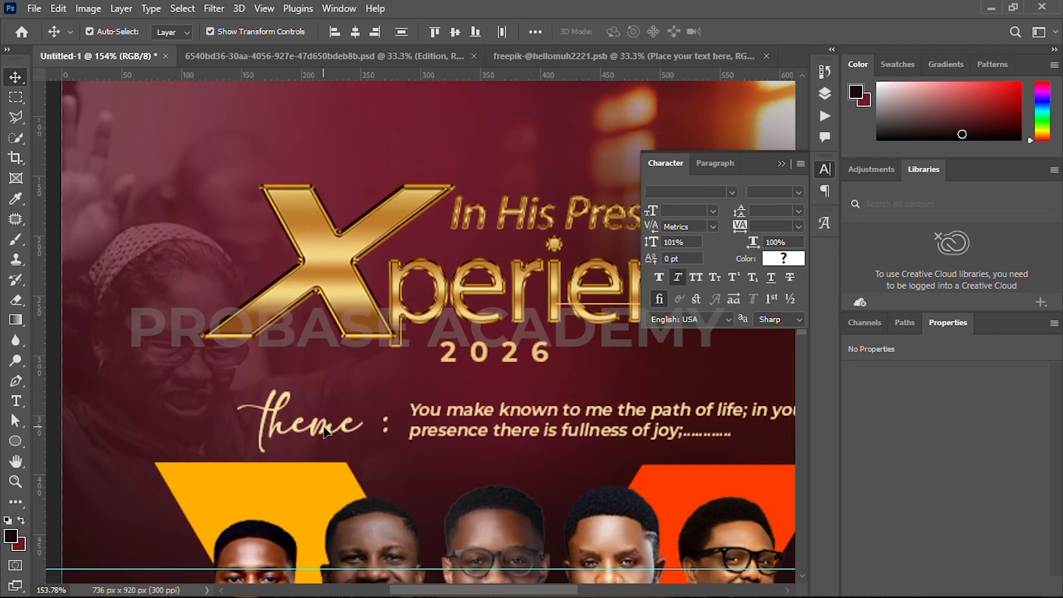
pyautogui.keyDown('shift'); pyautogui.click(415, 417); pyautogui.keyUp('shift')
pyautogui.hotkey('shift', 'Down')
pyautogui.hotkey('shift', 'Down')
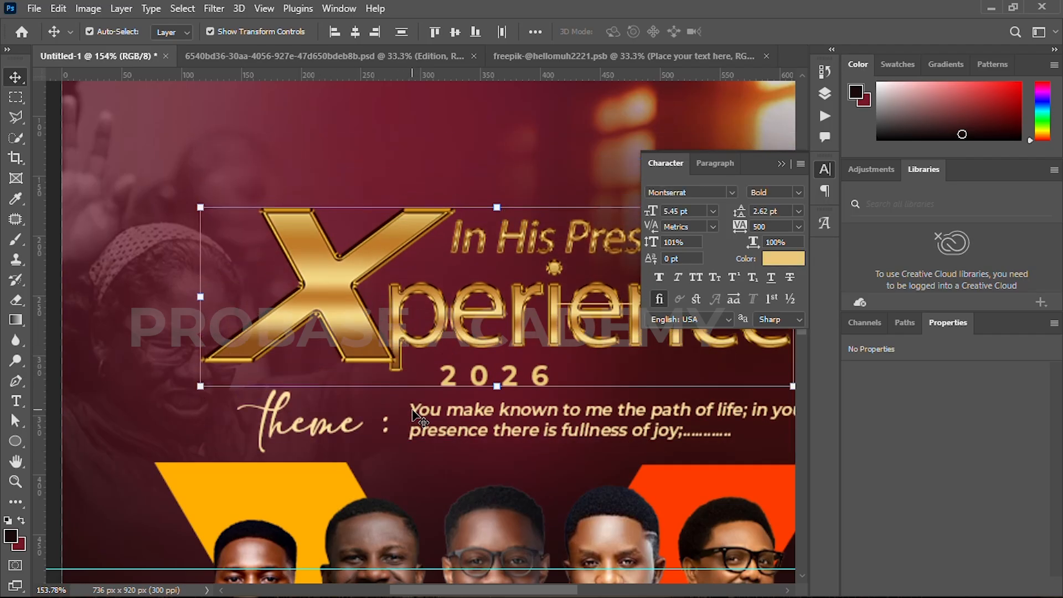
pyautogui.scroll(-4, 398, 352)
pyautogui.click(440, 145)
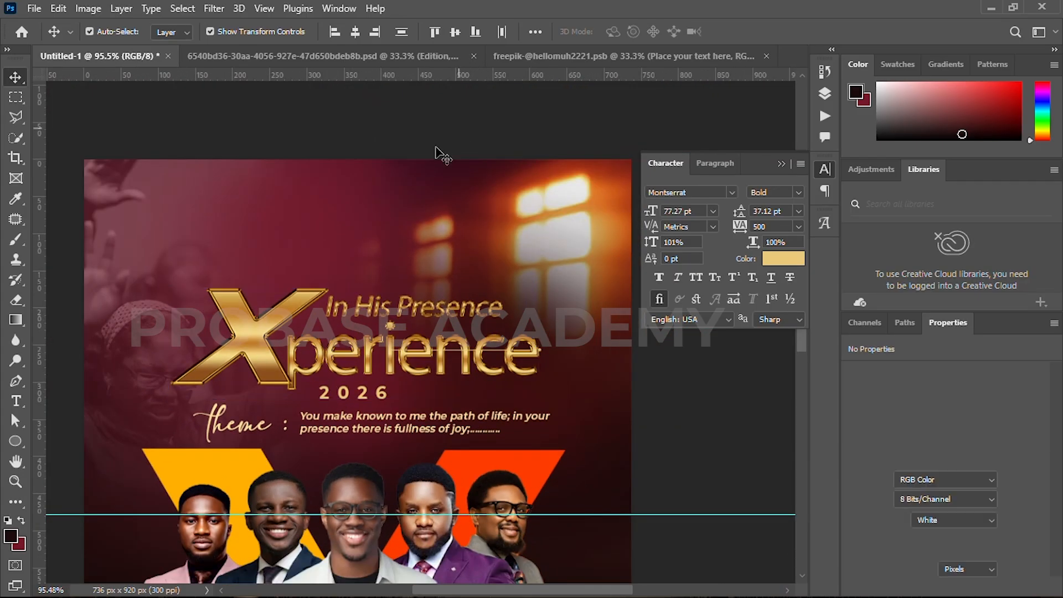
# - Duplicate the verse to the top of the flyer and replace its text with "PROBASE ACADEMY GOSPEL APOSTHOIC CHURCH"
pyautogui.scroll(2, 318, 265)
pyautogui.click(377, 450)
pyautogui.moveTo(391, 450); pyautogui.dragTo(327, 182)
pyautogui.doubleClick(321, 181)
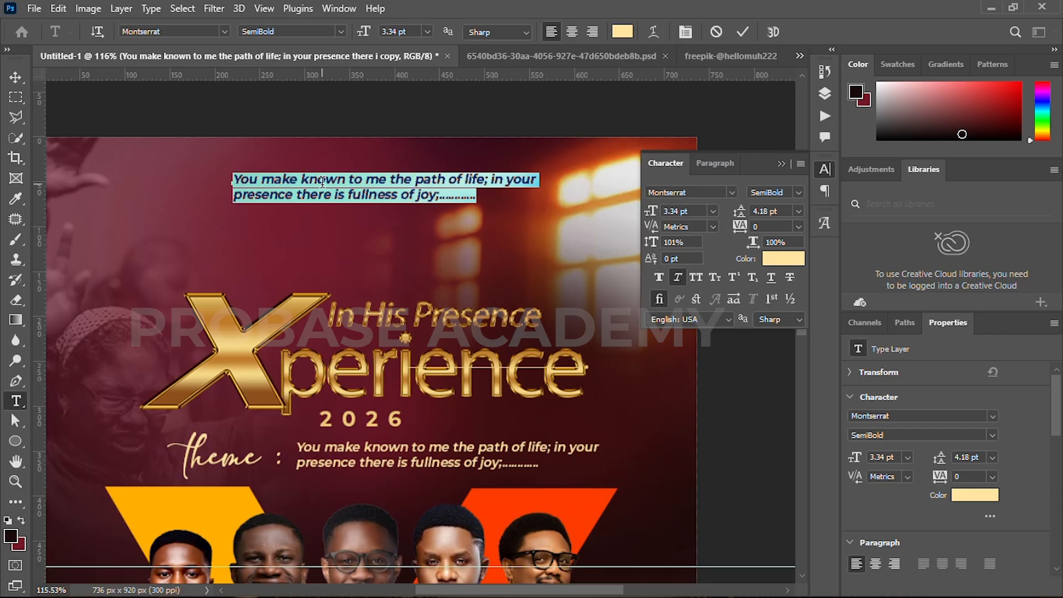
pyautogui.press('BackSpace')
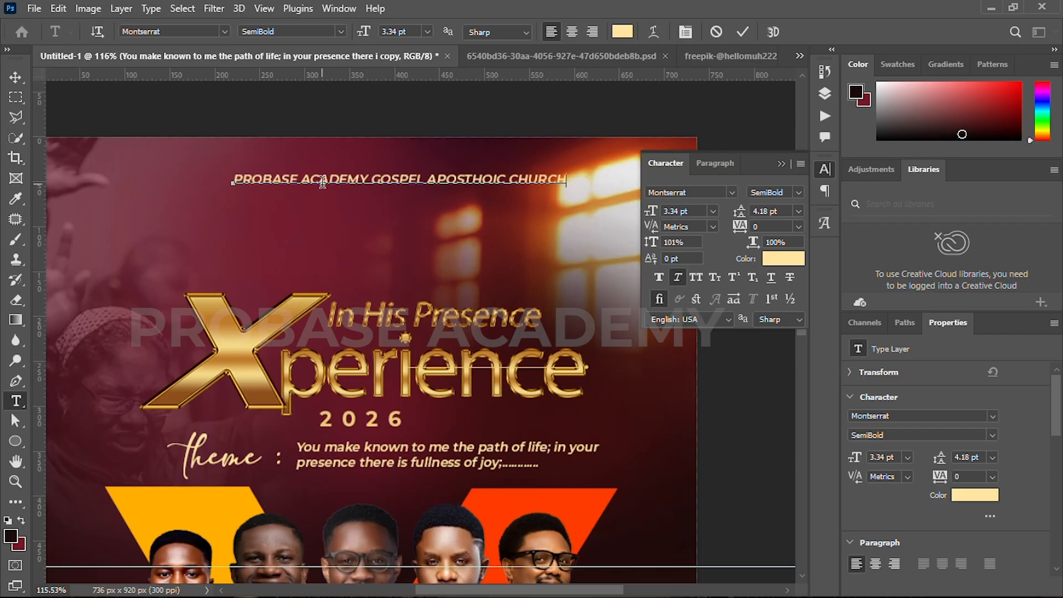
pyautogui.click(741, 34)
pyautogui.press('v')
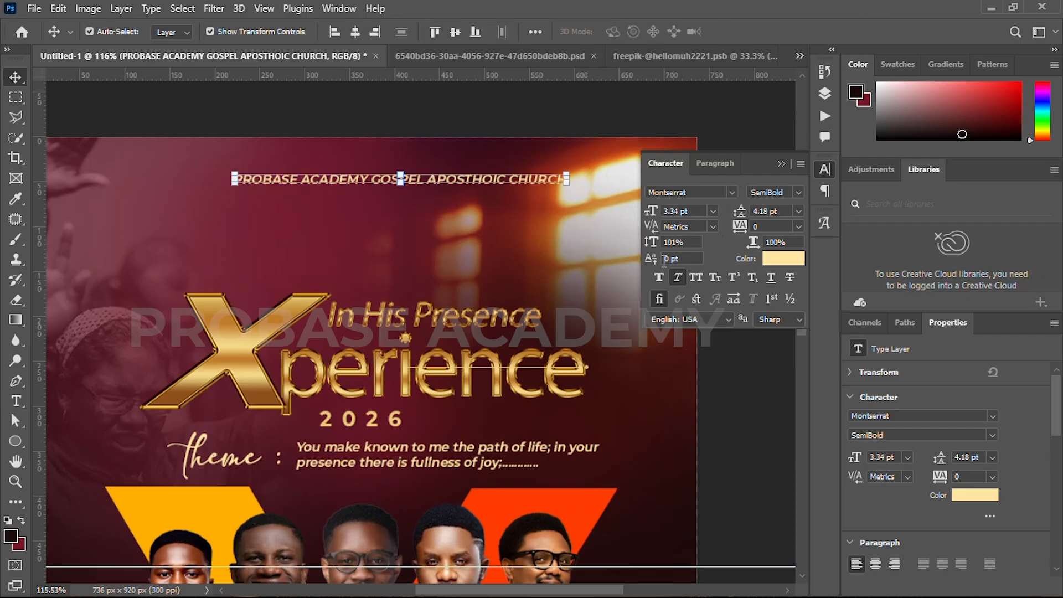
# - Centre the church name horizontally on the flyer and recolour it white (ffffff)
pyautogui.moveTo(656, 213); pyautogui.dragTo(658, 213)
pyautogui.hotkey('ctrl', 'z')
pyautogui.click(355, 32)
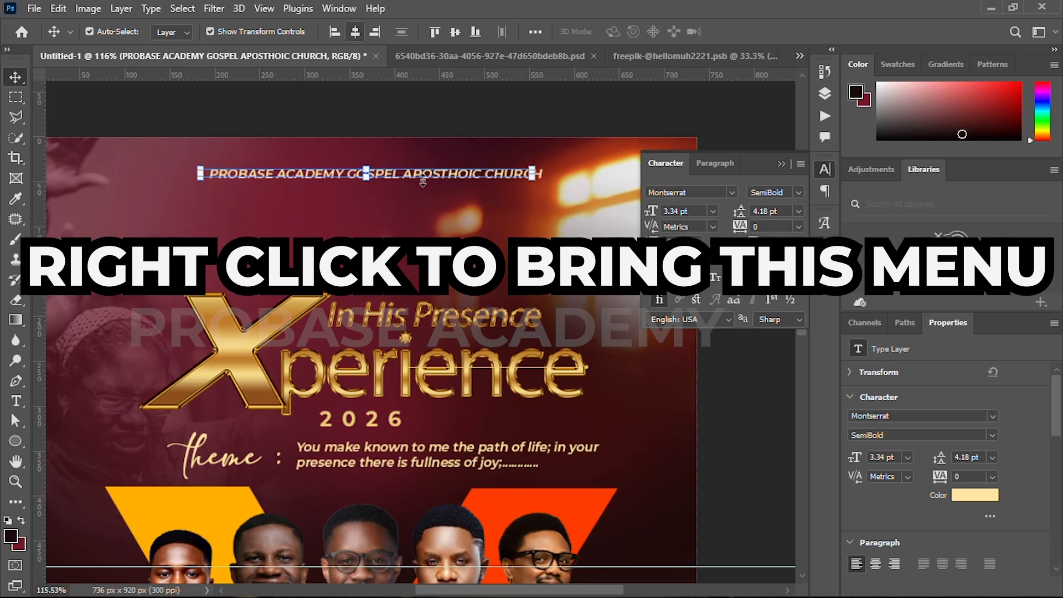
pyautogui.click(773, 259)
pyautogui.moveTo(665, 228); pyautogui.dragTo(622, 159)
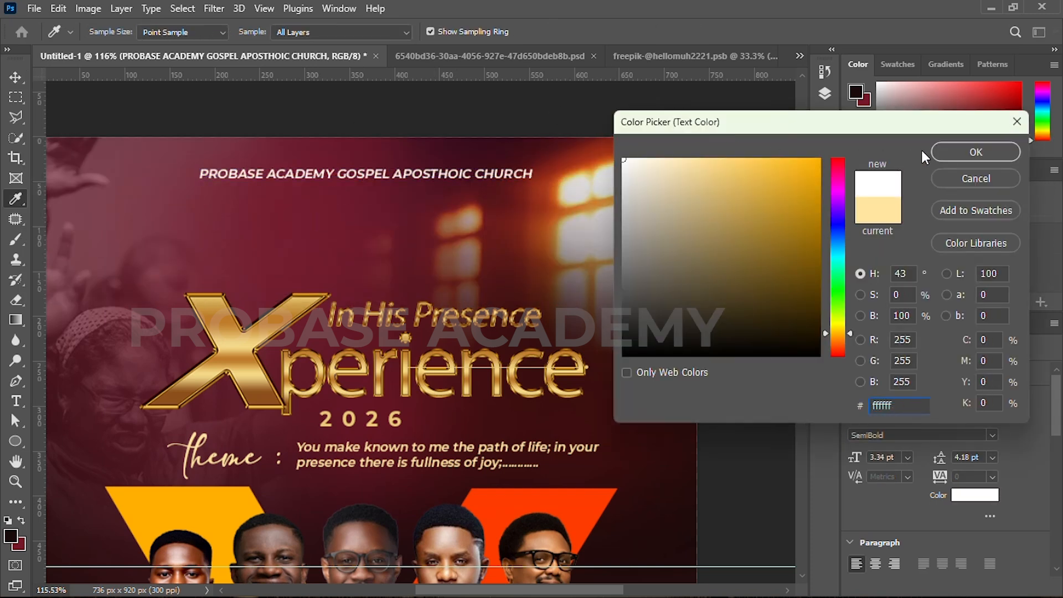
pyautogui.click(991, 152)
pyautogui.click(292, 104)
# - Draw a thin gold vertical bar about 2 px wide and 72 px high just before the church name
pyautogui.press('u')
pyautogui.rightClick(15, 441)
pyautogui.click(72, 439)
pyautogui.click(174, 31)
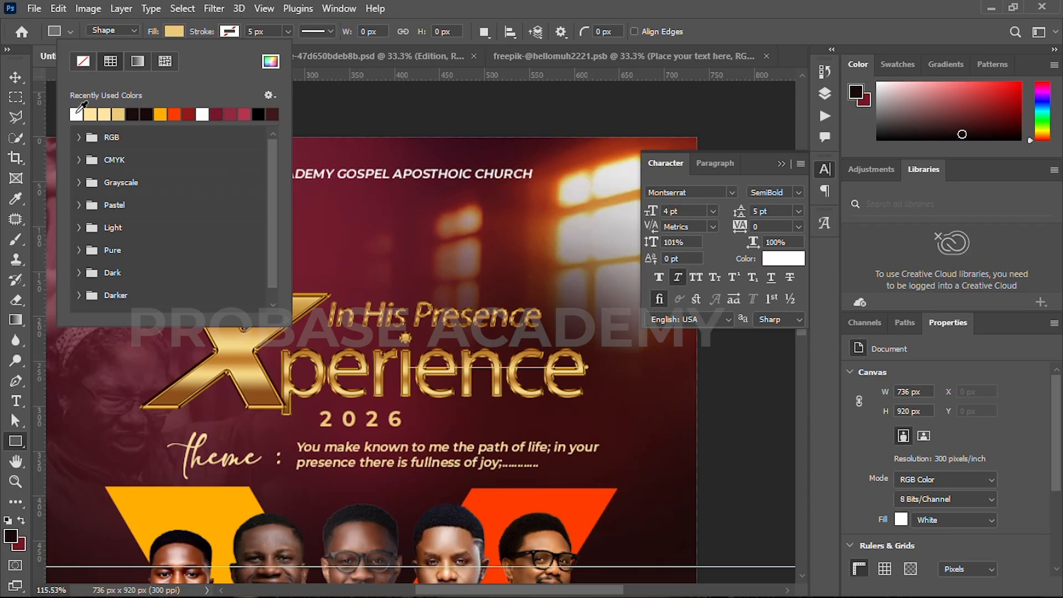
pyautogui.press('Escape')
pyautogui.moveTo(181, 162); pyautogui.dragTo(181, 226)
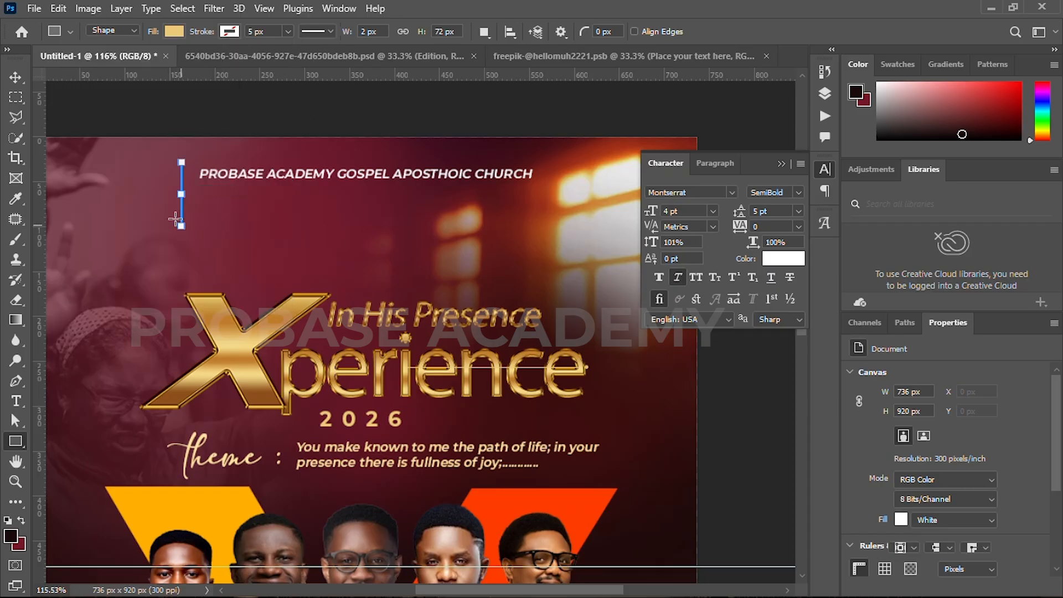
pyautogui.press('v')
# - Duplicate the church name just below itself and replace the copy's text with "SUBSCRIBE TO MY YOUTUBE CHANNEL FOR MORE TUTORIALS AND FREE PSD....."
pyautogui.scroll(3, 174, 218)
pyautogui.click(257, 155)
pyautogui.keyDown('alt'); pyautogui.moveTo(257, 155); pyautogui.dragTo(256, 185); pyautogui.keyUp('alt')
pyautogui.doubleClick(256, 185)
pyautogui.hotkey('ctrl', 'a')
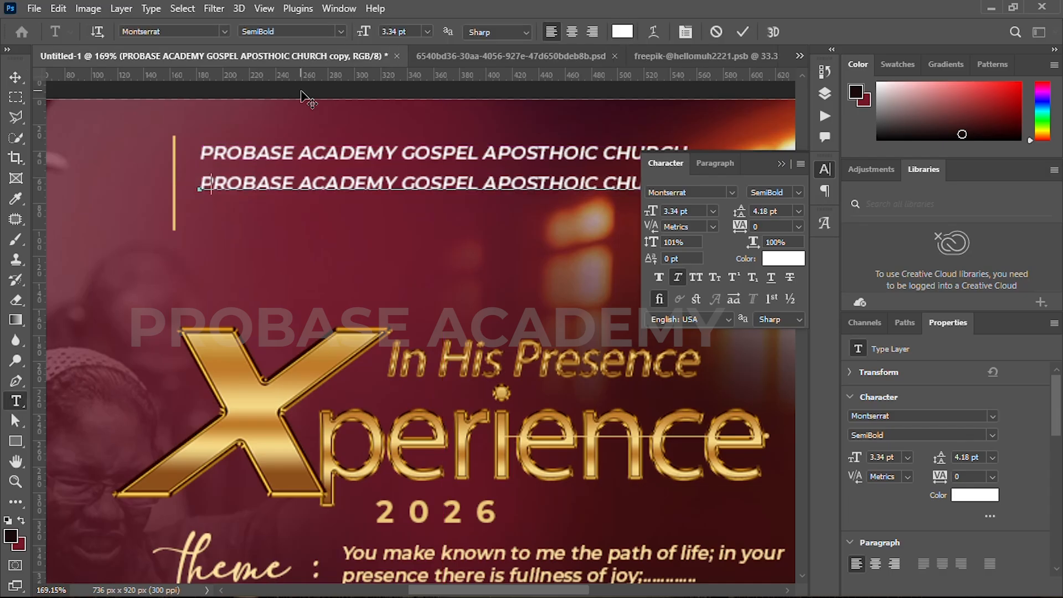
pyautogui.write('SUBSCRIBE TO MY YOUTUBE CHANNEL FOR M')
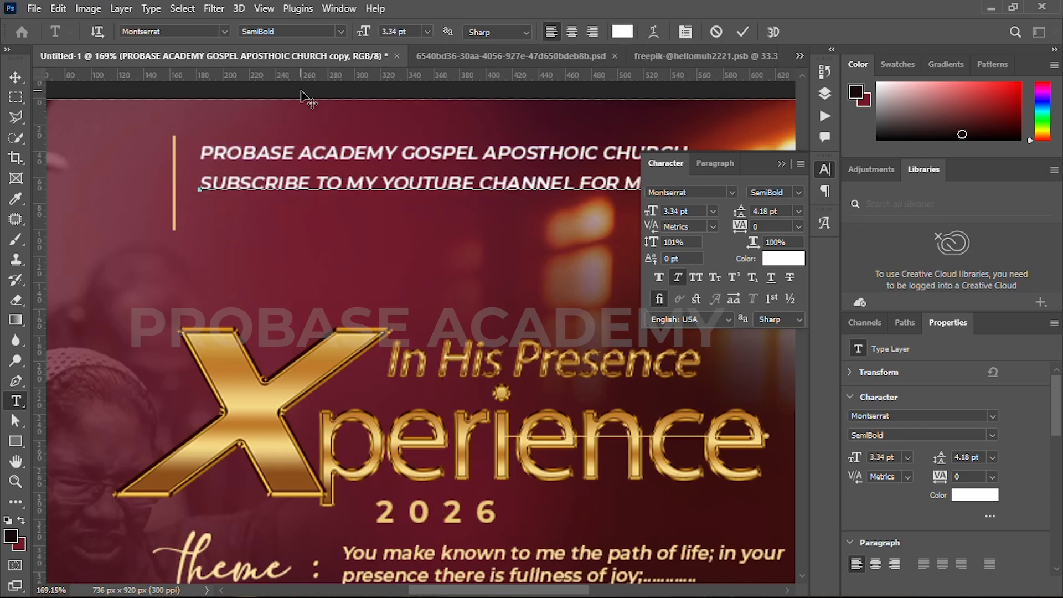
pyautogui.click(749, 168)
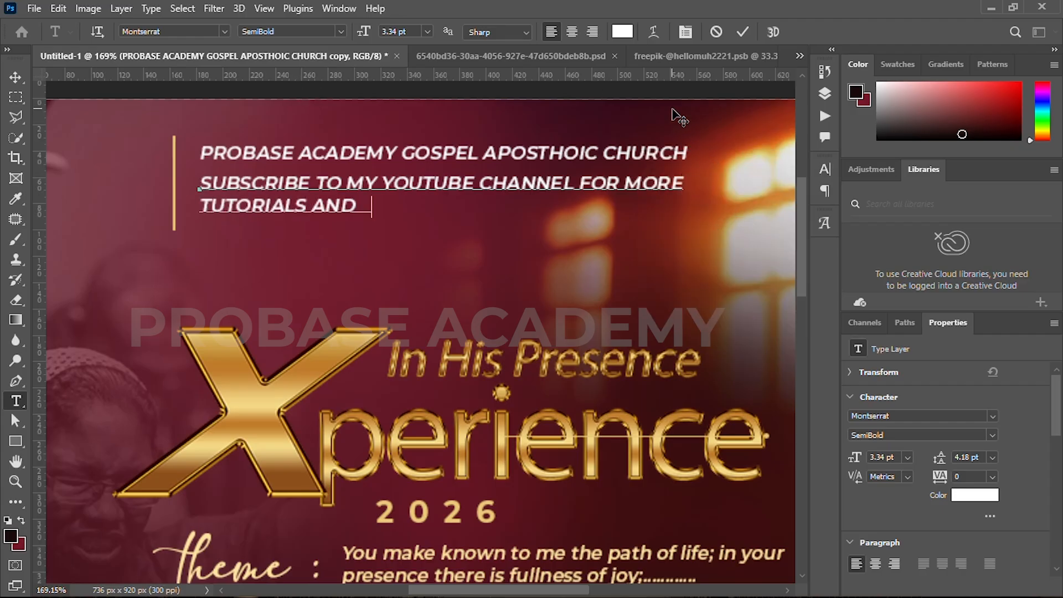
pyautogui.write('.....')
pyautogui.click(742, 32)
pyautogui.press('v')
# - Place the black-and-white portrait logo image on the outer side of the gold bar, scaled down to about 61 × 72 px
pyautogui.scroll(-1, 478, 303)
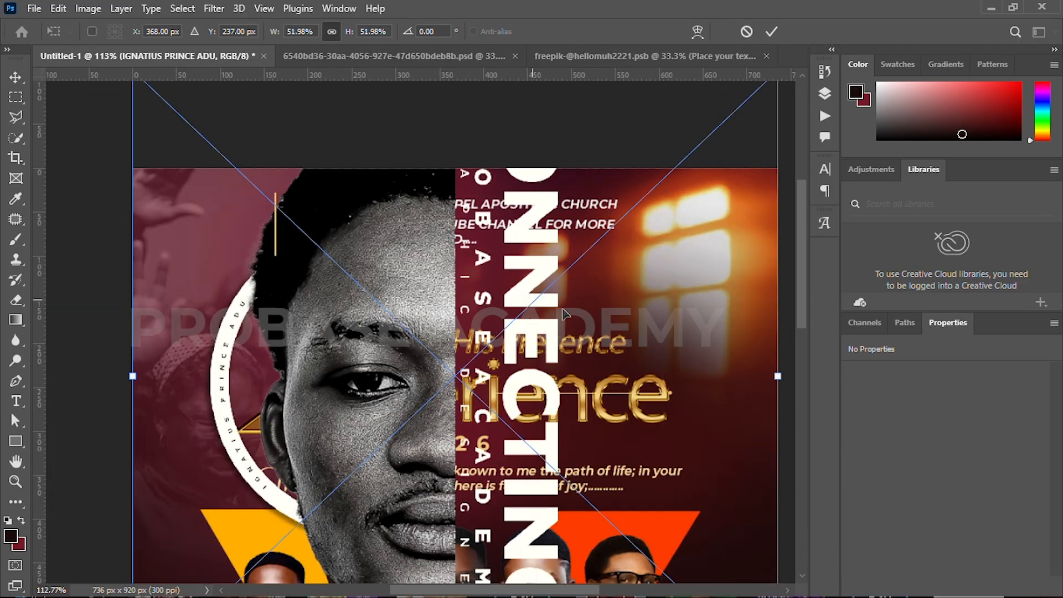
pyautogui.moveTo(768, 375); pyautogui.dragTo(251, 227)
pyautogui.scroll(1, 366, 248)
# - Duplicate the subscribe text below itself and replace the copy's text with "PRESENTS"
pyautogui.click(434, 256)
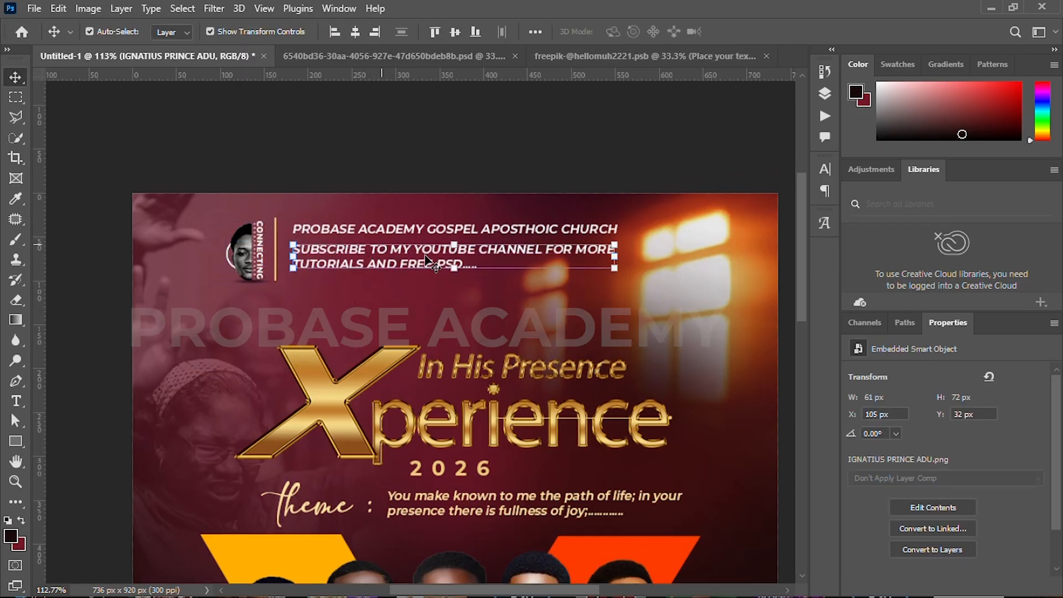
pyautogui.keyDown('alt'); pyautogui.moveTo(433, 250); pyautogui.dragTo(429, 293); pyautogui.keyUp('alt')
pyautogui.doubleClick(431, 298)
pyautogui.hotkey('ctrl', 'a')
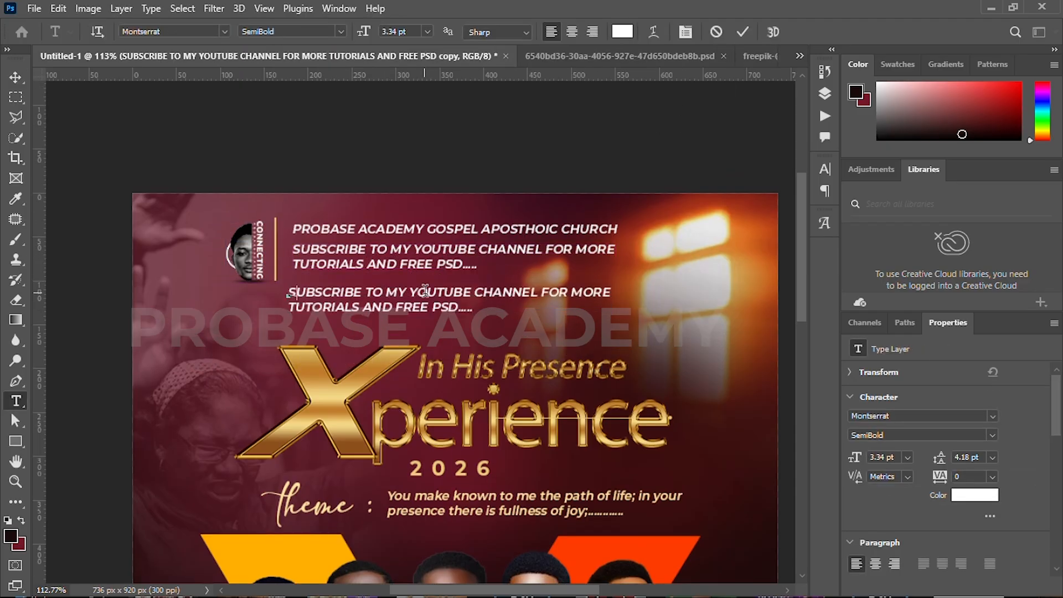
pyautogui.write('PRESENT')
pyautogui.click(743, 31)
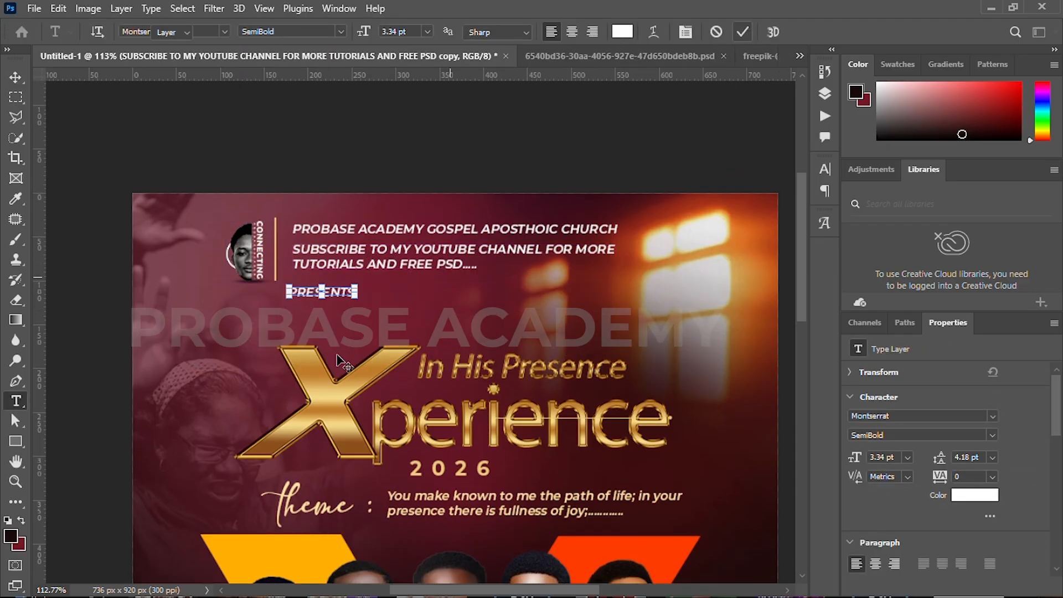
# - Set the tracking of the PRESENTS text to 2000
pyautogui.scroll(3, 339, 307)
pyautogui.moveTo(355, 283); pyautogui.dragTo(293, 274)
pyautogui.scroll(-2, 292, 274)
pyautogui.click(824, 169)
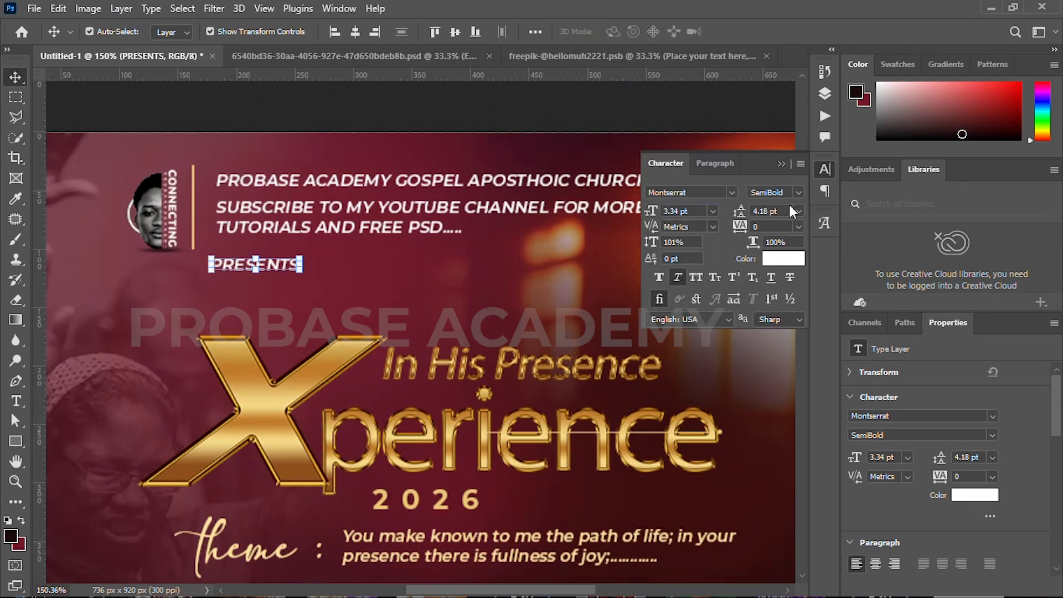
pyautogui.write('2000')
pyautogui.press('Return')
# - Scale down the PRESENTS text and centre it horizontally on the flyer
pyautogui.moveTo(528, 264); pyautogui.dragTo(500, 285)
pyautogui.click(771, 32)
pyautogui.click(354, 33)
pyautogui.scroll(-3, 356, 296)
pyautogui.click(416, 170)
# - Set up the Rectangle tool with a linear gradient fill whose first colour stop is crimson 631526
pyautogui.scroll(-4, 393, 262)
pyautogui.moveTo(403, 303); pyautogui.dragTo(396, 254)
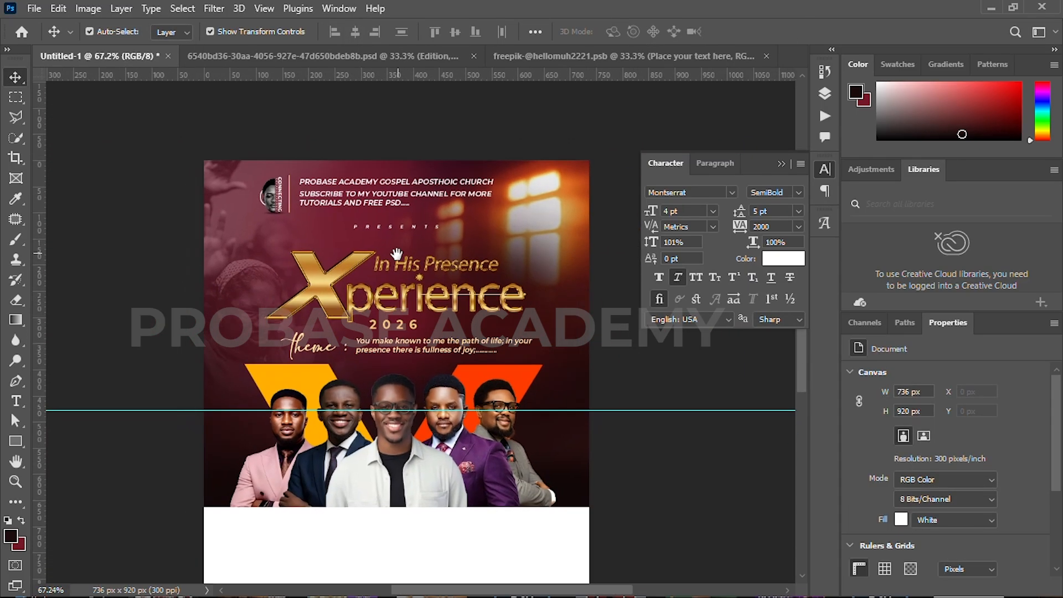
pyautogui.moveTo(391, 367); pyautogui.dragTo(392, 245)
pyautogui.scroll(1, 310, 423)
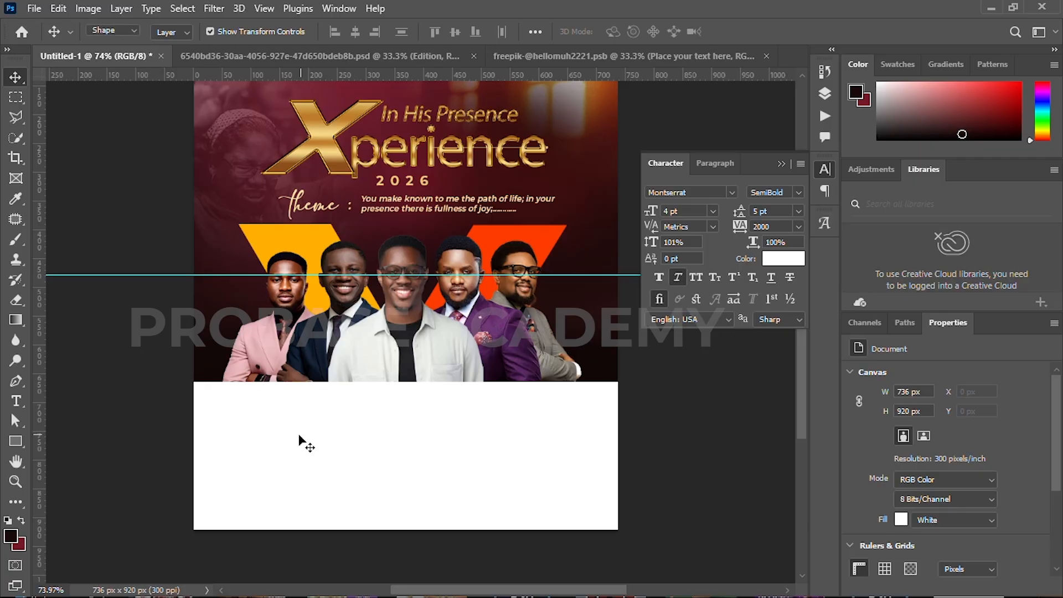
pyautogui.press('u')
pyautogui.click(174, 32)
pyautogui.click(136, 62)
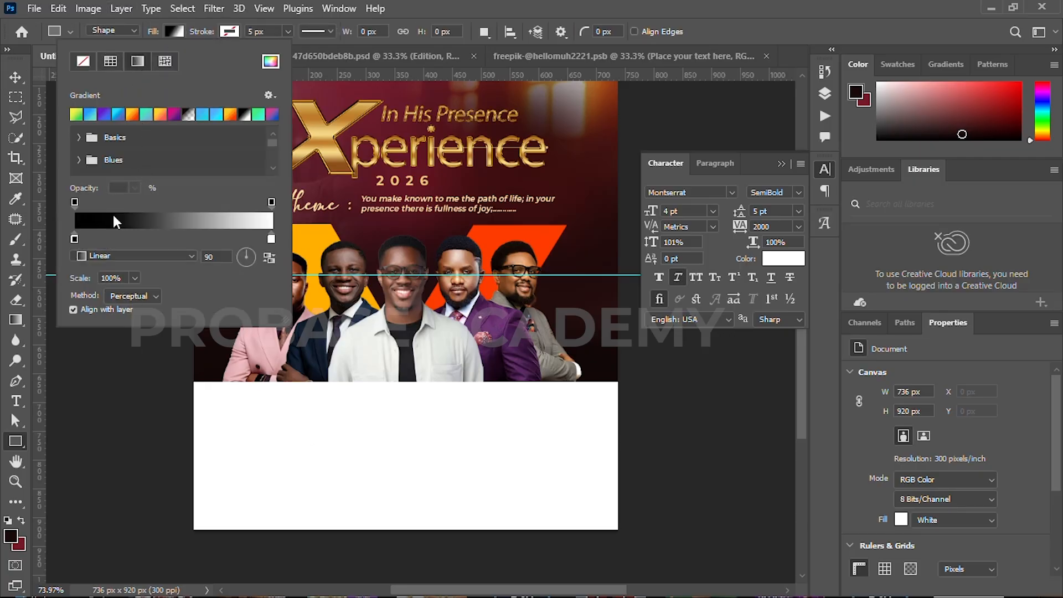
pyautogui.doubleClick(74, 239)
pyautogui.click(566, 185)
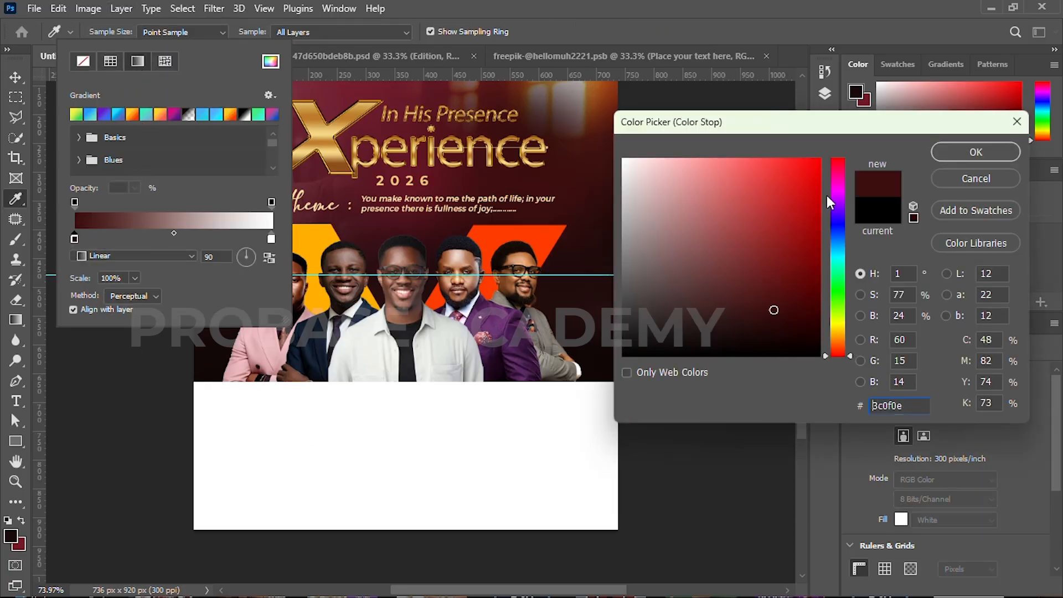
pyautogui.click(382, 201)
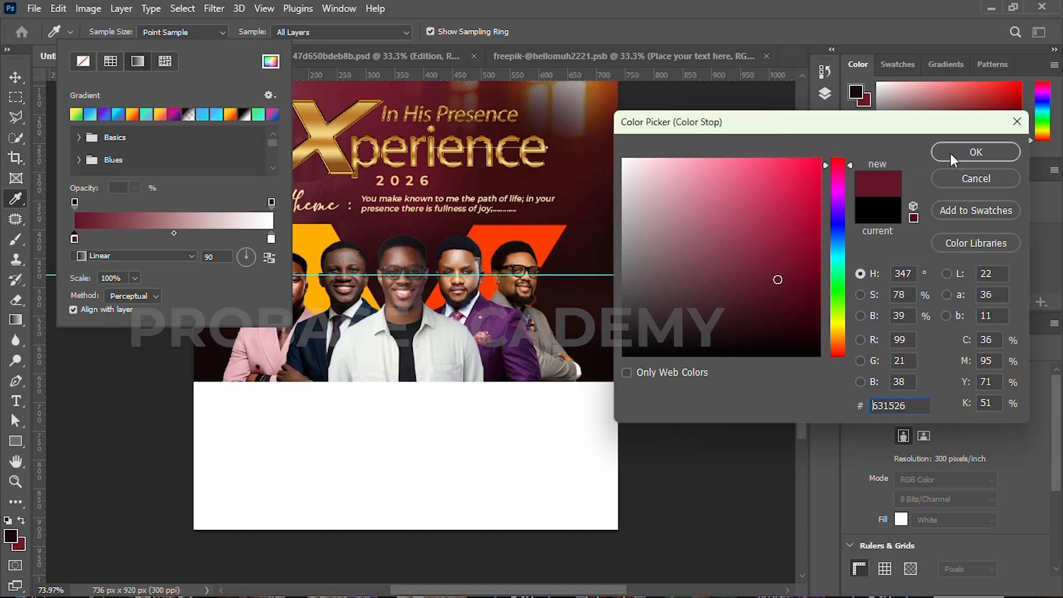
pyautogui.click(975, 152)
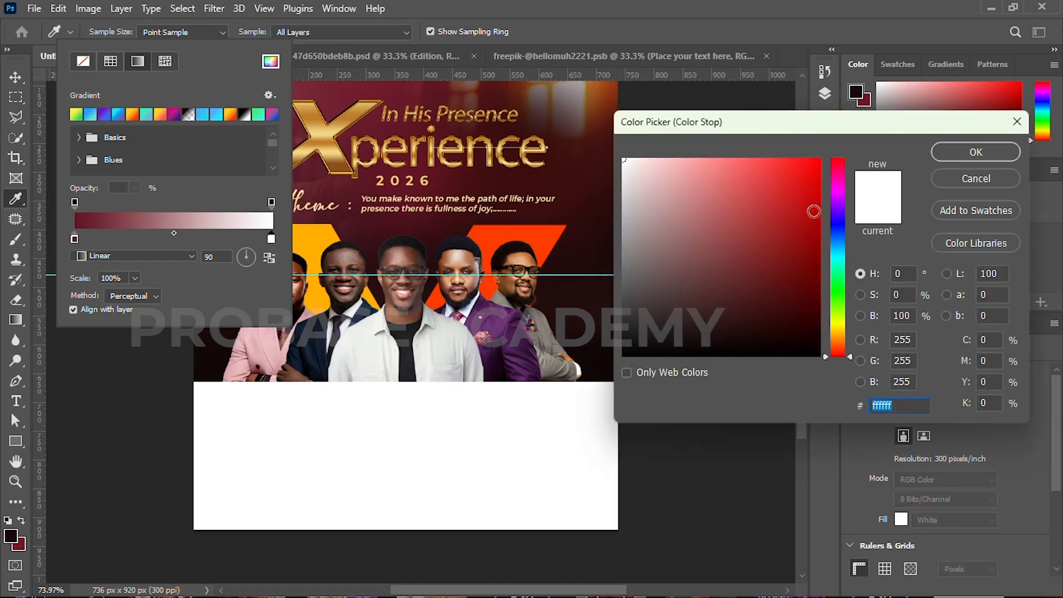
# - Choose b81919 for the other gradient stop and draw a rectangle about 190 × 77 px in the white bottom panel
pyautogui.moveTo(813, 212); pyautogui.dragTo(796, 238)
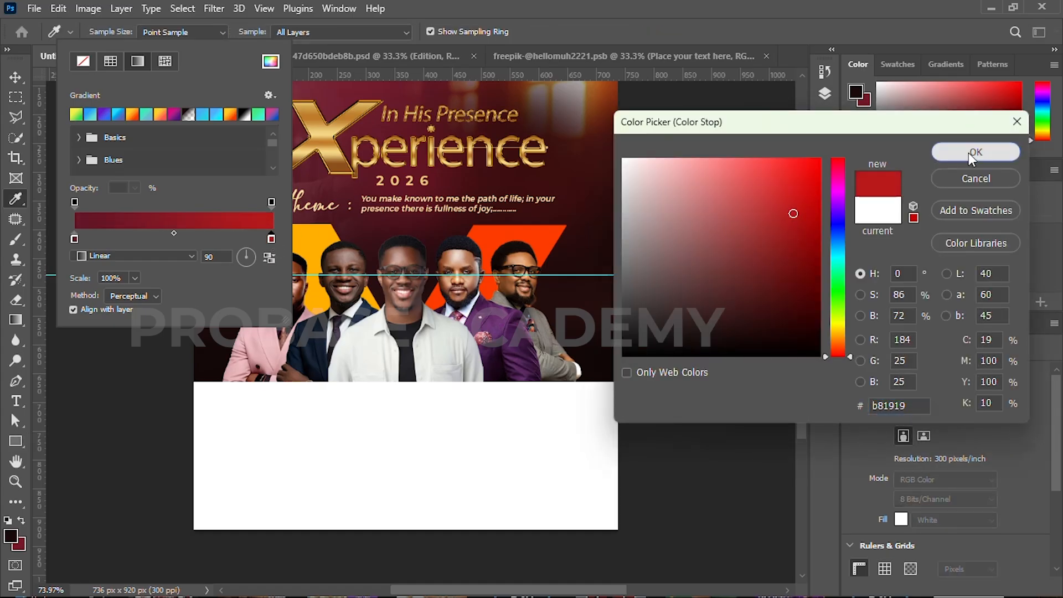
pyautogui.click(974, 152)
pyautogui.click(252, 411)
pyautogui.moveTo(244, 406); pyautogui.dragTo(354, 449)
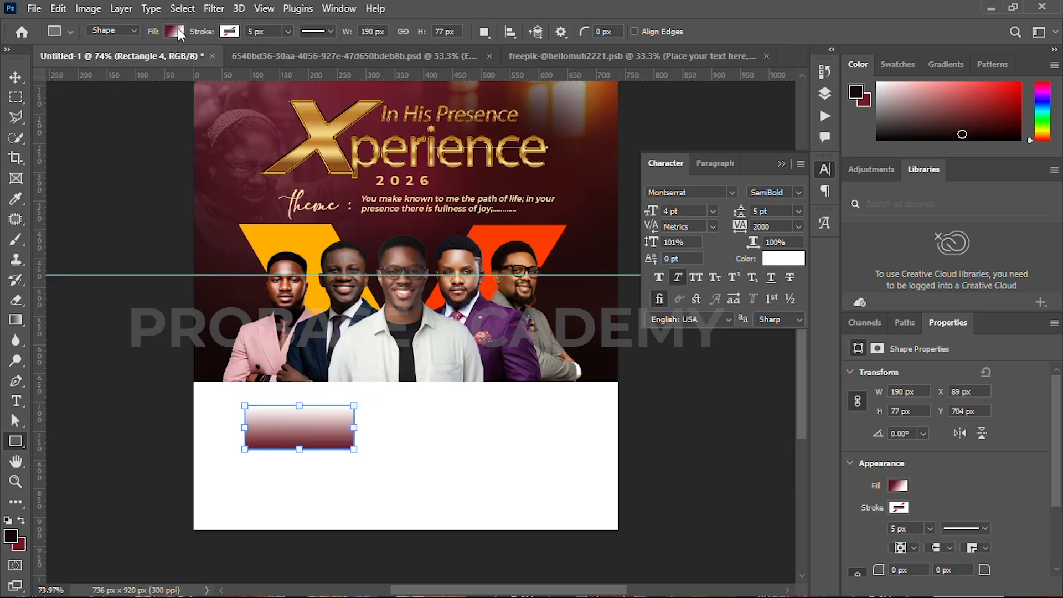
# - Set the end colour stop of the rectangle's gradient to red b40404
pyautogui.click(173, 31)
pyautogui.doubleClick(271, 238)
pyautogui.click(572, 303)
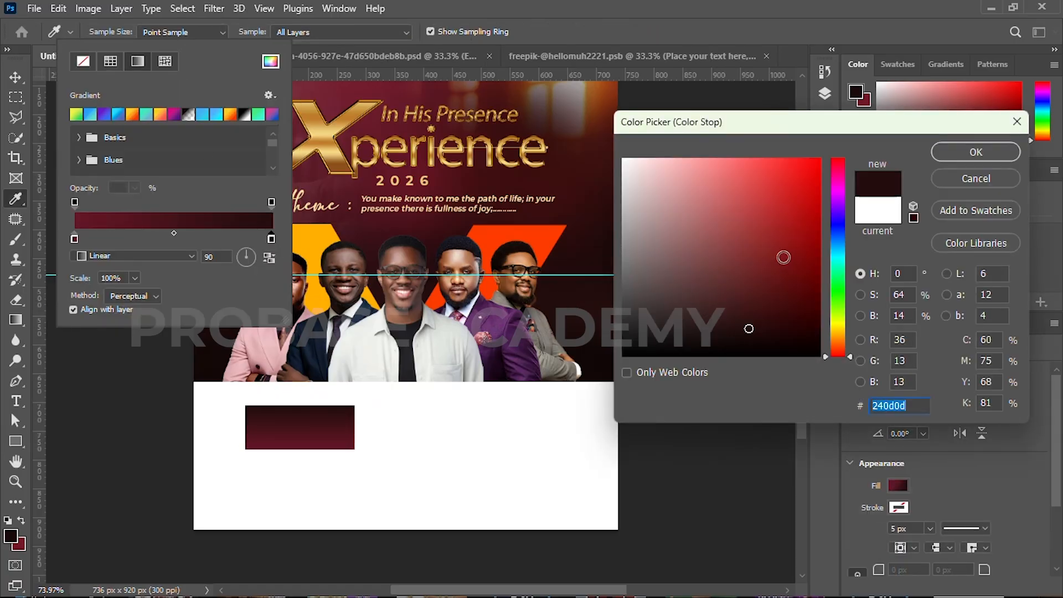
pyautogui.click(811, 232)
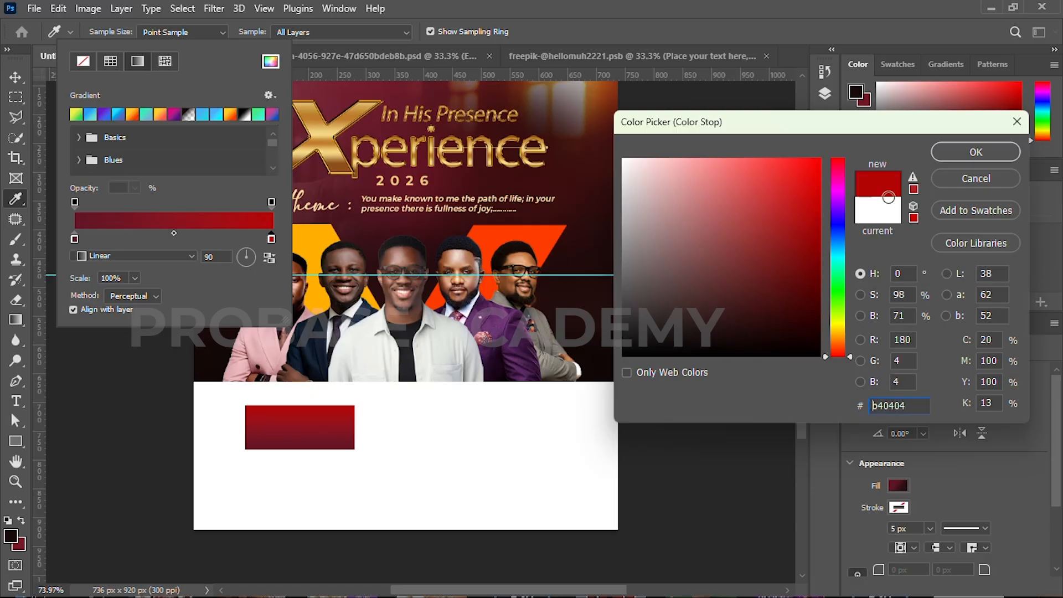
pyautogui.click(976, 152)
# - Change the rectangle's starting gradient stop to a81825 and rotate the gradient to about -115°
pyautogui.doubleClick(74, 238)
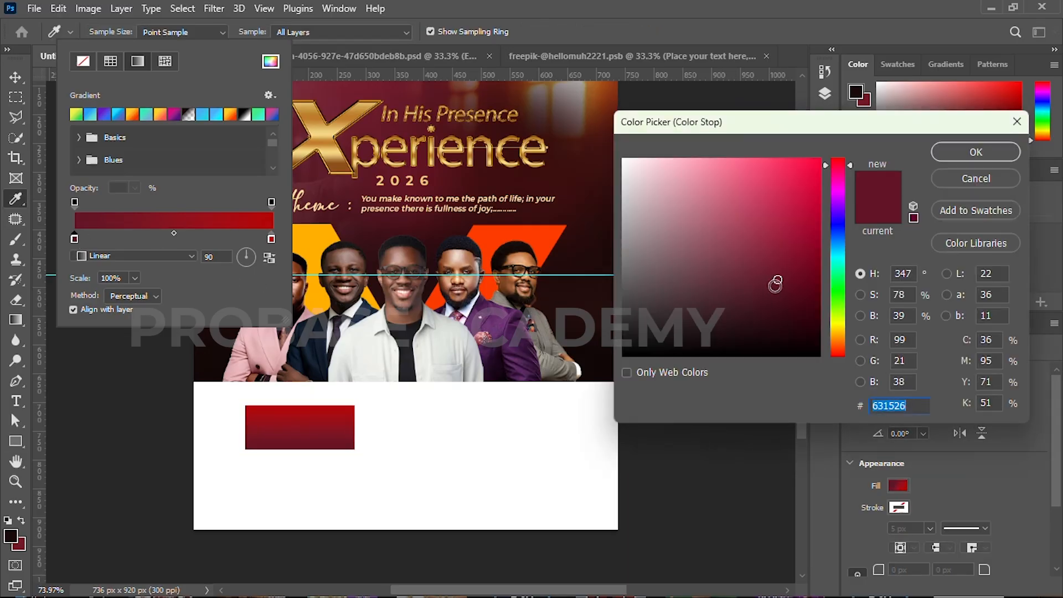
pyautogui.click(786, 274)
pyautogui.click(802, 254)
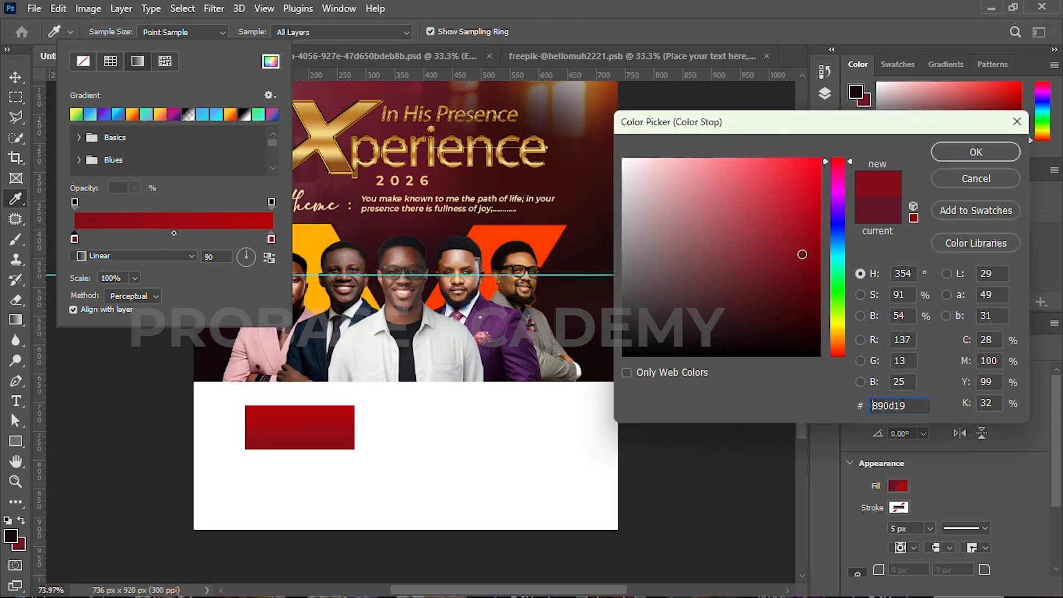
pyautogui.moveTo(796, 237); pyautogui.dragTo(757, 219)
pyautogui.click(971, 160)
pyautogui.moveTo(247, 259); pyautogui.dragTo(241, 261)
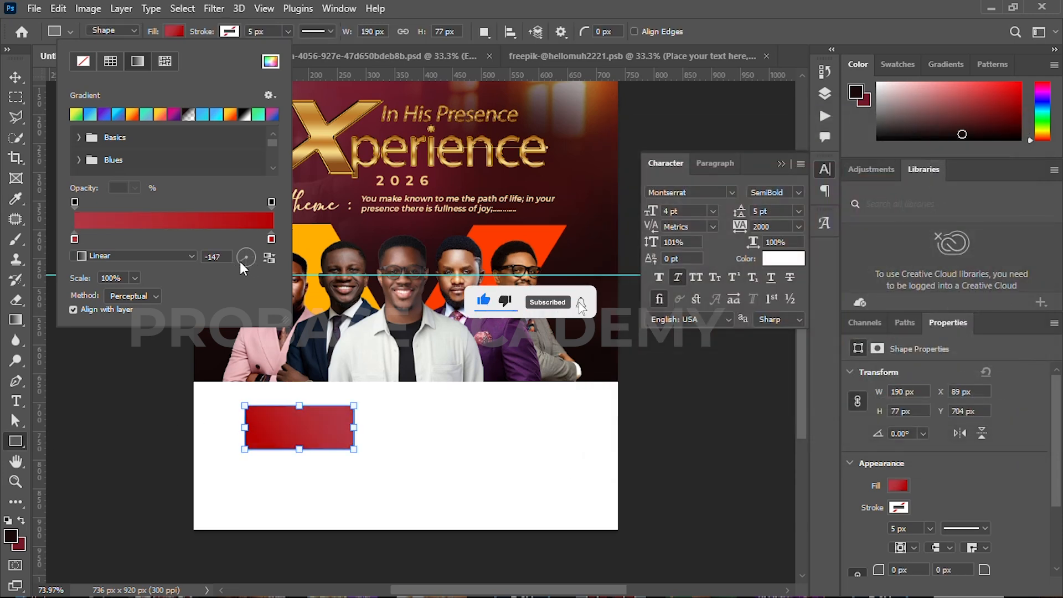
pyautogui.doubleClick(74, 238)
pyautogui.click(969, 158)
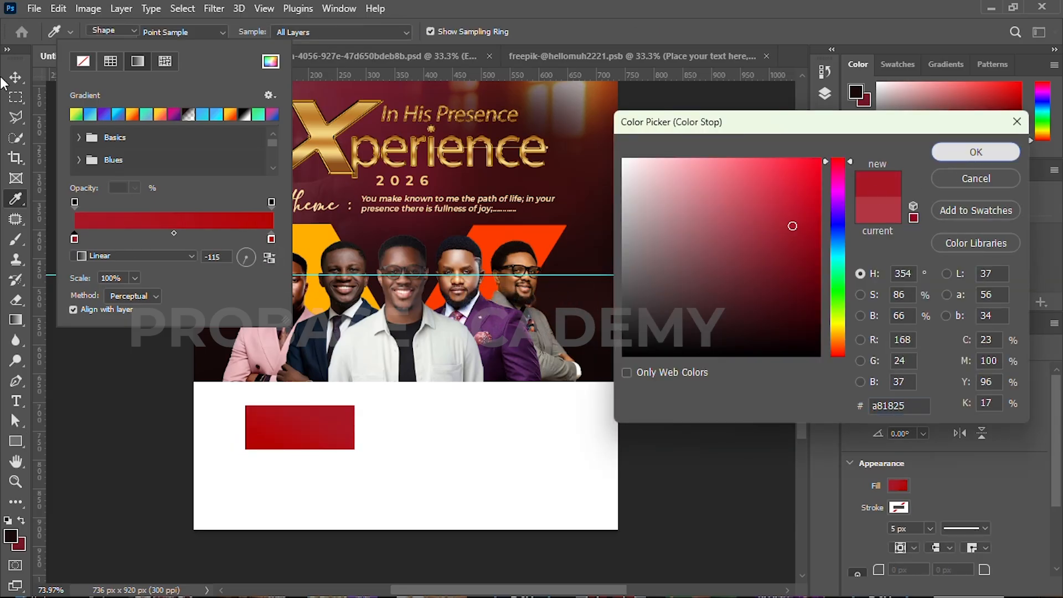
pyautogui.click(16, 77)
pyautogui.click(133, 234)
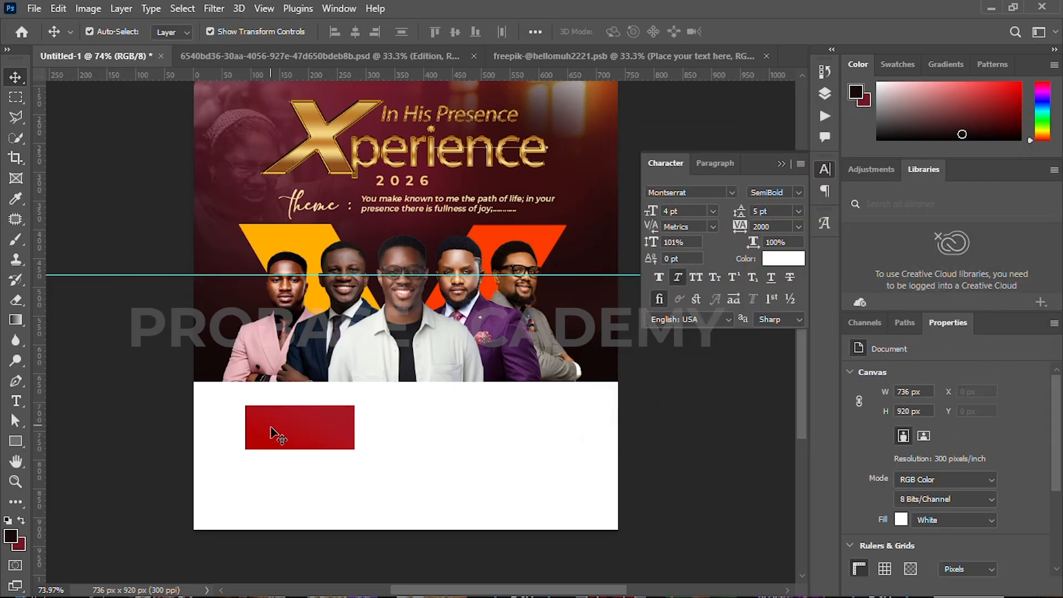
# - Duplicate the red rectangle, scale the copy to about 126 × 31 px and place it overlapping the original's left edge
pyautogui.scroll(4, 268, 430)
pyautogui.moveTo(265, 430); pyautogui.dragTo(334, 530)
pyautogui.hotkey('ctrl', 't')
pyautogui.moveTo(451, 512); pyautogui.dragTo(379, 512)
pyautogui.moveTo(312, 467); pyautogui.dragTo(281, 424)
pyautogui.click(767, 32)
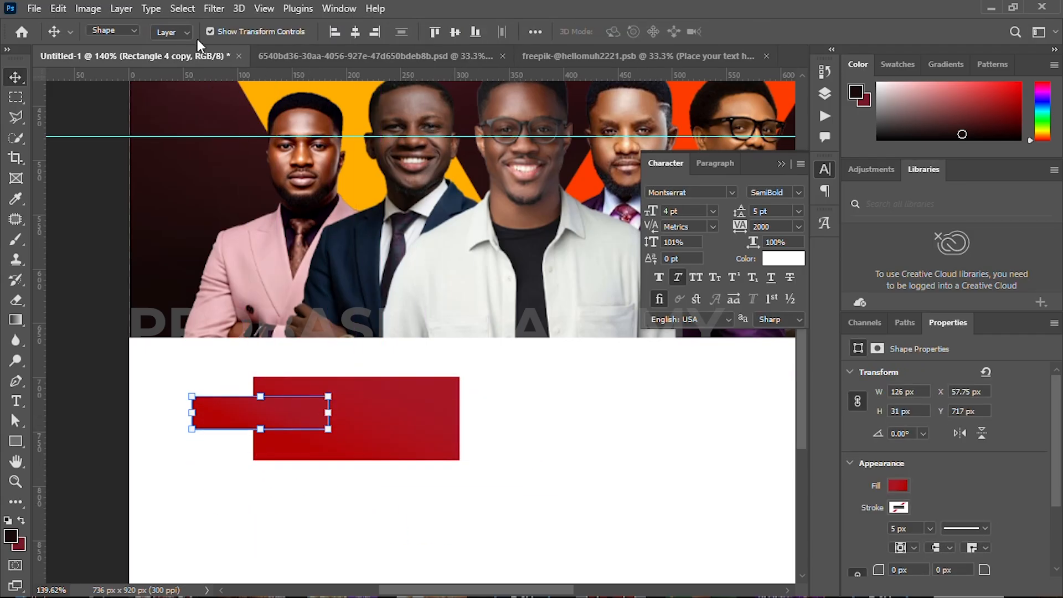
# - Give the small rectangle a green-to-turquoise preset gradient and change its first colour stop to dark green
pyautogui.press('u')
pyautogui.click(174, 31)
pyautogui.click(258, 115)
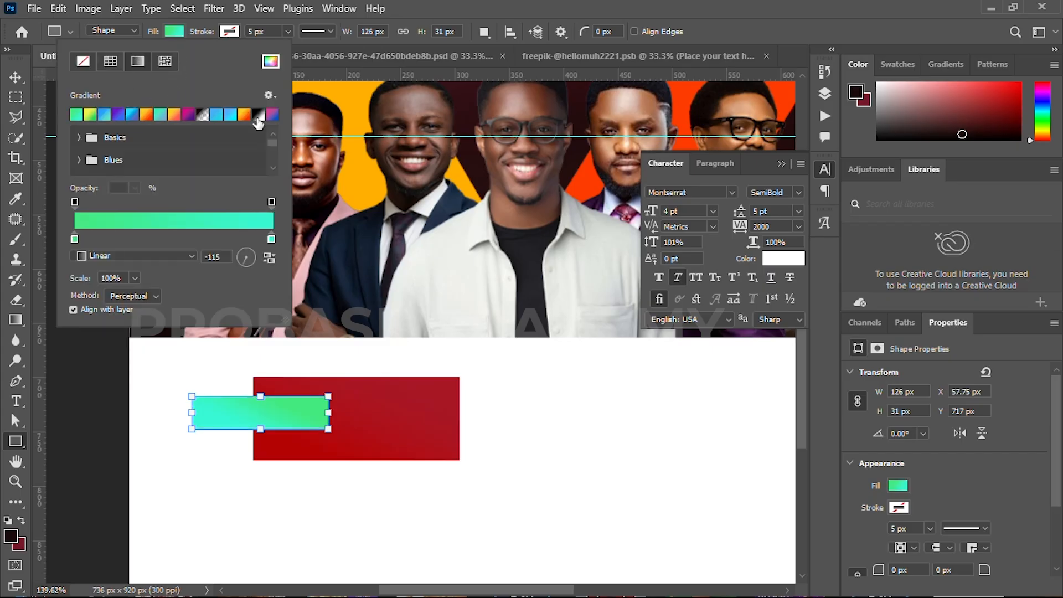
pyautogui.doubleClick(75, 237)
pyautogui.moveTo(769, 240)
pyautogui.mouseDown()
pyautogui.moveTo(797, 283)
pyautogui.moveTo(810, 259)
pyautogui.moveTo(825, 290)
pyautogui.mouseUp()
pyautogui.moveTo(752, 245)
pyautogui.mouseDown()
pyautogui.moveTo(750, 278)
pyautogui.moveTo(806, 299)
pyautogui.mouseUp()
pyautogui.click(973, 151)
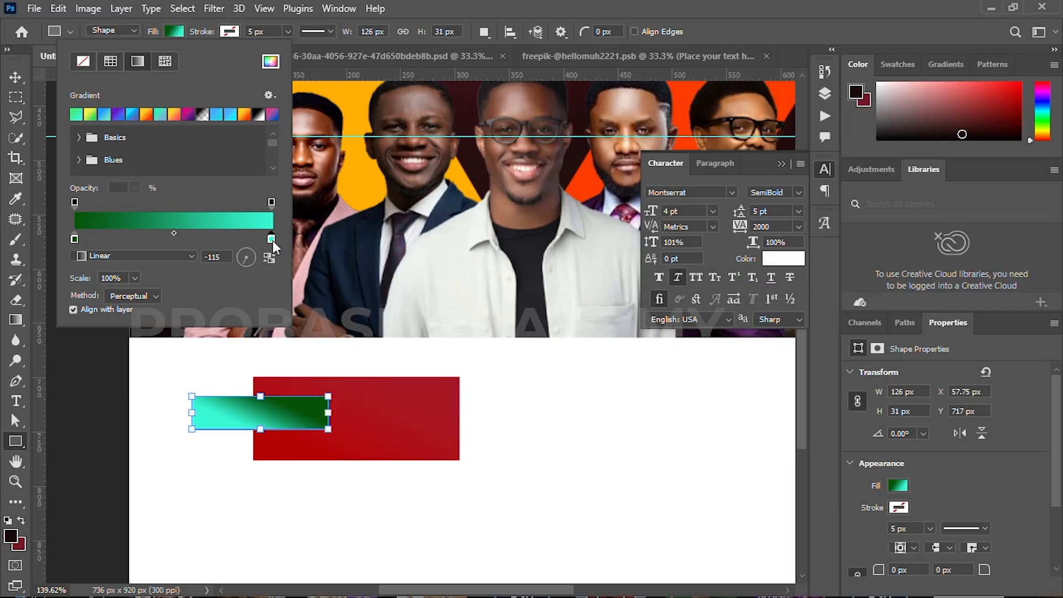
# - Set the small rectangle's second gradient stop to 00930a, then refine the dark green stop and the gradient angle
pyautogui.doubleClick(271, 238)
pyautogui.click(836, 288)
pyautogui.moveTo(792, 241)
pyautogui.mouseDown()
pyautogui.moveTo(820, 196)
pyautogui.moveTo(821, 243)
pyautogui.mouseUp()
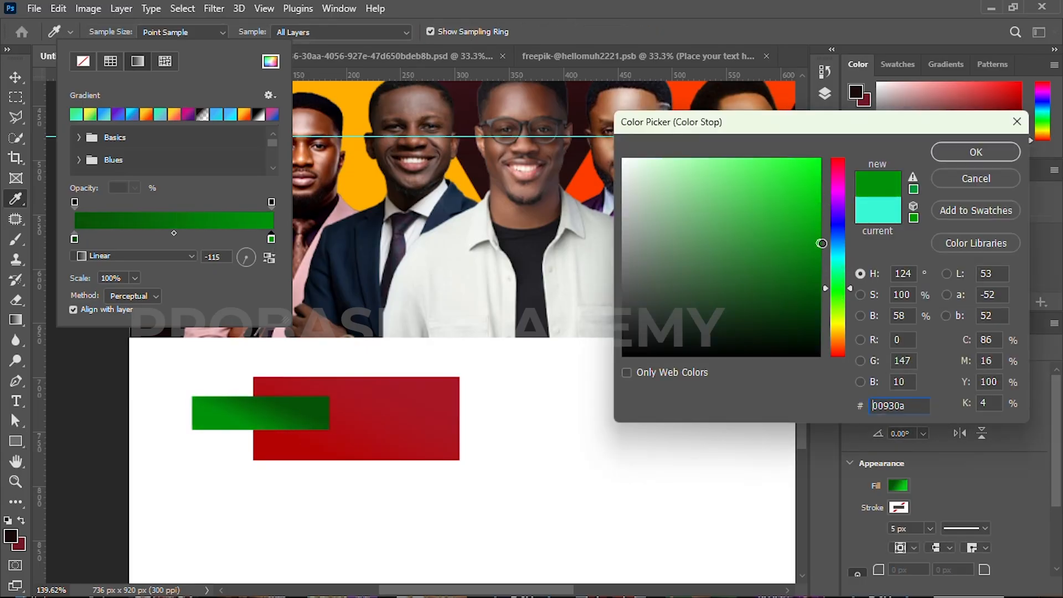
pyautogui.click(975, 152)
pyautogui.doubleClick(74, 239)
pyautogui.moveTo(806, 290); pyautogui.dragTo(818, 275)
pyautogui.click(975, 152)
pyautogui.click(241, 259)
pyautogui.click(301, 206)
# - Shift the small green rectangle about 20 px further out past the red rectangle's left edge, to X 37.75 px
pyautogui.press('v')
pyautogui.moveTo(284, 421); pyautogui.dragTo(262, 421)
pyautogui.scroll(-3, 200, 347)
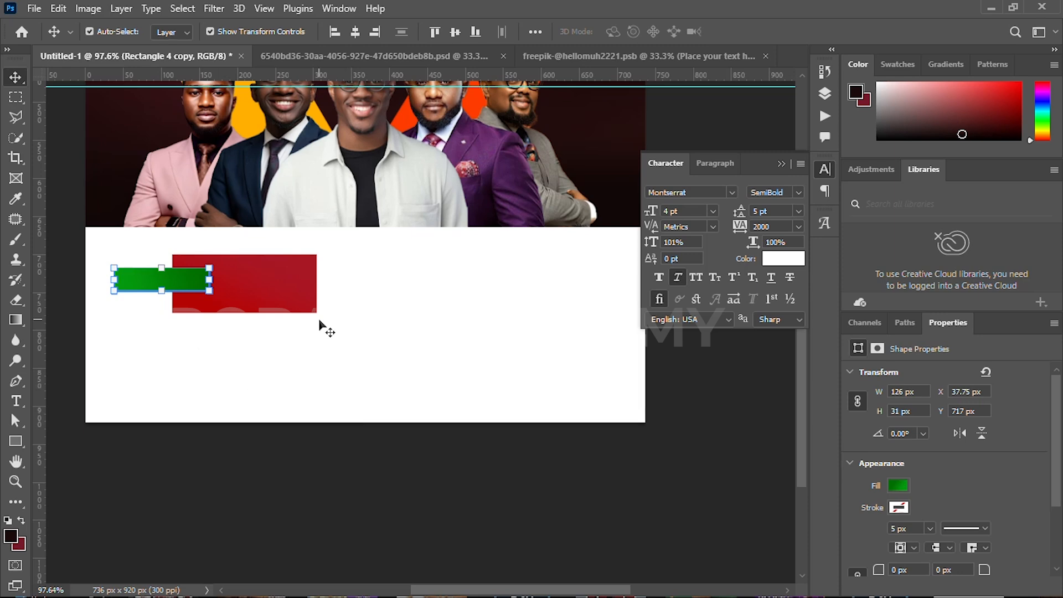
# - Draw a green rectangle about 78 × 154 px beside the red one and duplicate it into a row of four
pyautogui.press('u')
pyautogui.moveTo(393, 258); pyautogui.dragTo(453, 375)
pyautogui.press('v')
pyautogui.keyDown('alt'); pyautogui.moveTo(422, 343); pyautogui.dragTo(443, 353); pyautogui.keyUp('alt')
pyautogui.scroll(3, 548, 325)
pyautogui.moveTo(360, 354); pyautogui.dragTo(350, 351)
pyautogui.moveTo(479, 338); pyautogui.dragTo(450, 337)
# - Select all four tall green rectangles and move them together closer to the red rectangle
pyautogui.keyDown('shift'); pyautogui.click(223, 309); pyautogui.keyUp('shift')
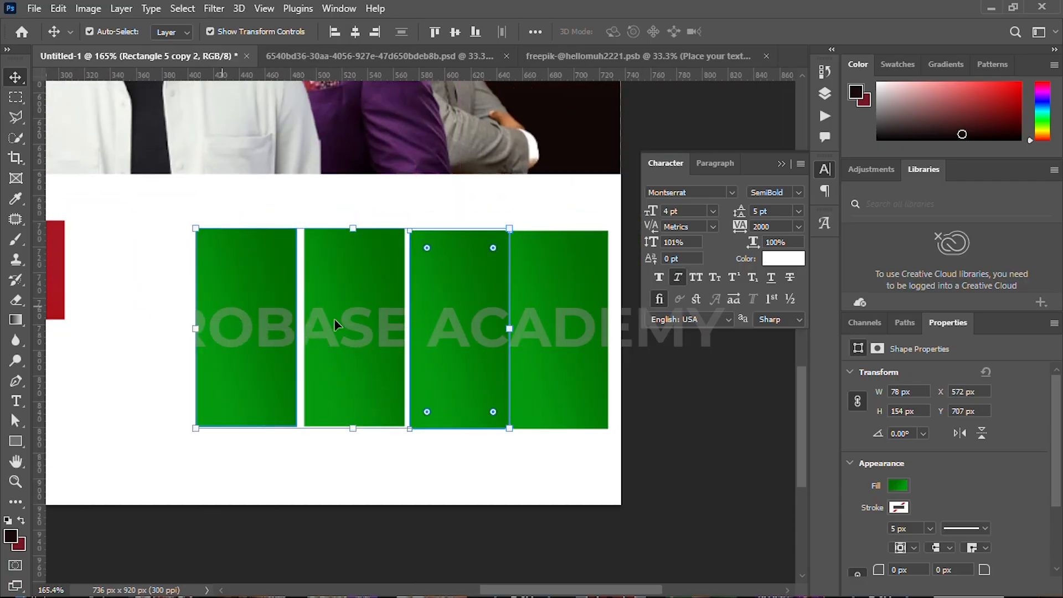
pyautogui.keyDown('shift'); pyautogui.click(334, 319); pyautogui.keyUp('shift')
pyautogui.keyDown('shift'); pyautogui.click(563, 315); pyautogui.keyUp('shift')
pyautogui.moveTo(359, 331); pyautogui.dragTo(289, 321)
# - Nudge the second and third green rectangles sideways to leave only narrow gaps between the first three
pyautogui.click(565, 323)
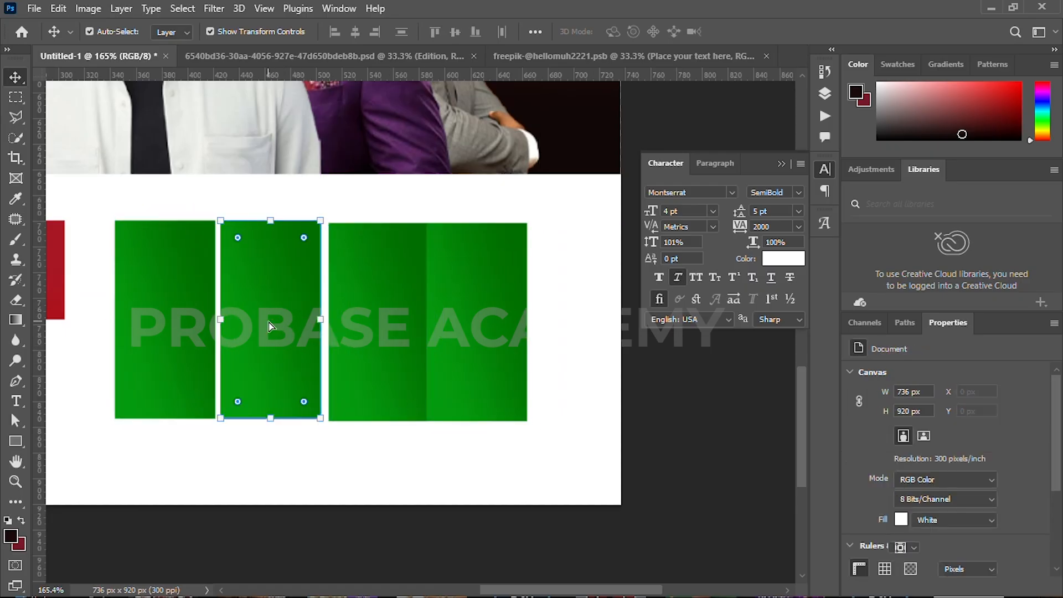
pyautogui.press('Left')
pyautogui.press('Left')
pyautogui.press('Left')
pyautogui.press('Left')
pyautogui.press('Right')
pyautogui.press('Right')
pyautogui.press('Right')
pyautogui.click(339, 334)
pyautogui.press('Left')
pyautogui.press('Left')
pyautogui.press('Left')
pyautogui.press('Left')
pyautogui.press('Left')
pyautogui.press('Left')
pyautogui.press('Left')
# - Nudge the fourth green rectangle sideways to match the narrow gaps, and check the spacing of the whole row
pyautogui.click(487, 339)
pyautogui.press('Left')
pyautogui.press('Left')
pyautogui.press('Left')
pyautogui.press('Left')
pyautogui.press('Right')
pyautogui.press('Right')
pyautogui.keyDown('shift'); pyautogui.click(168, 334); pyautogui.keyUp('shift')
pyautogui.keyDown('shift'); pyautogui.click(313, 340); pyautogui.keyUp('shift')
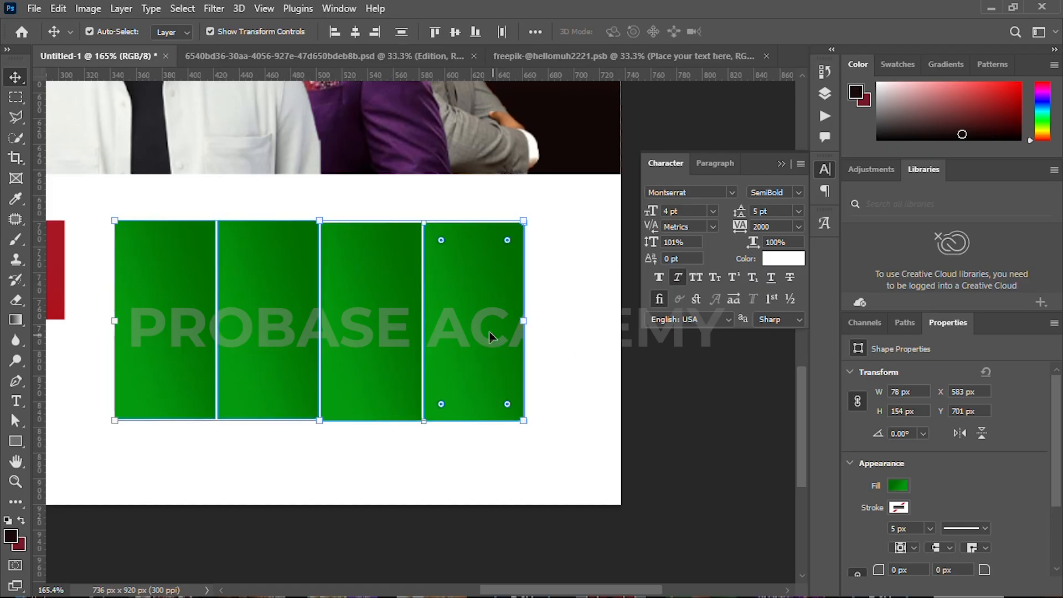
pyautogui.click(703, 412)
# - Place a horizontal guide along the first green rectangle's upper edge and raise the third and fourth rectangles to it
pyautogui.click(154, 269)
pyautogui.moveTo(233, 74); pyautogui.dragTo(245, 220)
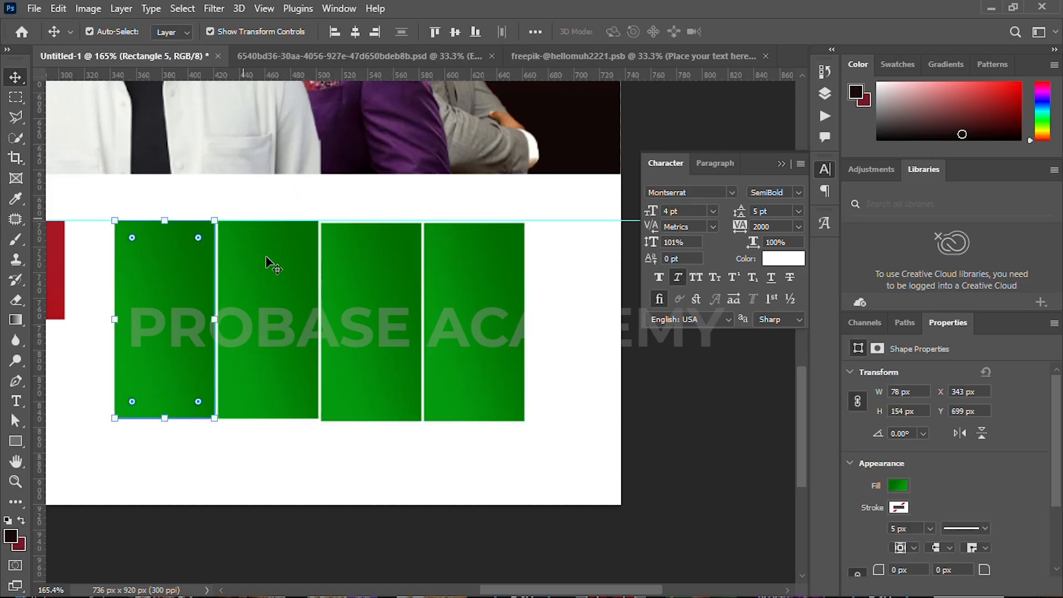
pyautogui.click(267, 258)
pyautogui.click(370, 269)
pyautogui.scroll(5, 433, 191)
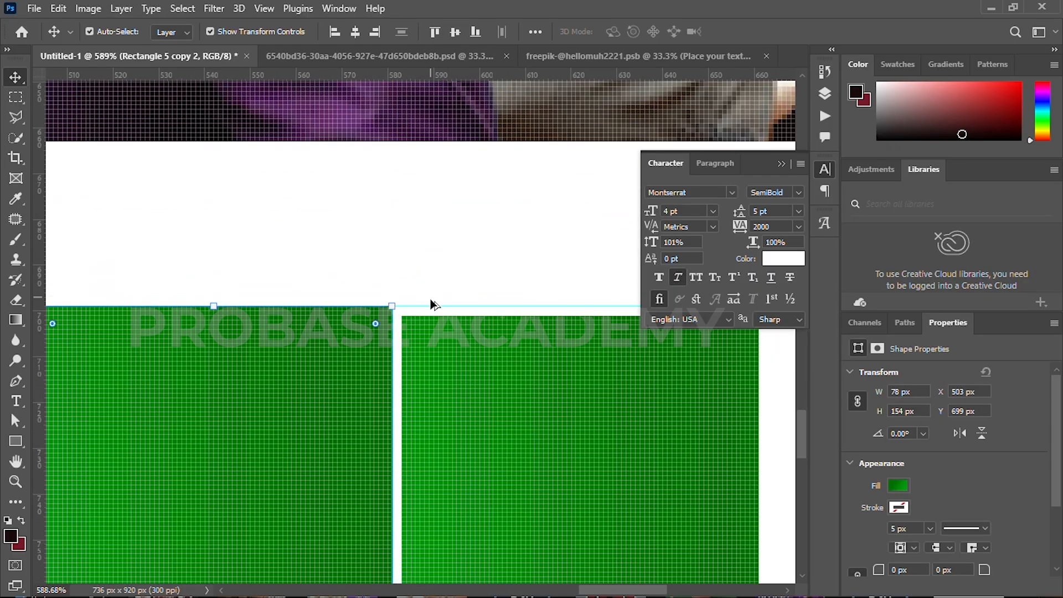
pyautogui.click(450, 413)
pyautogui.press('Up')
pyautogui.press('Up')
# - Add the two-line text "FRIDAY 14TH NOVEMBER 2026" below the red rectangle
pyautogui.scroll(-4, 362, 379)
pyautogui.scroll(-5, 362, 379)
pyautogui.moveTo(348, 407); pyautogui.dragTo(424, 321)
pyautogui.click(711, 449)
pyautogui.moveTo(261, 439); pyautogui.dragTo(318, 422)
pyautogui.scroll(-2, 318, 420)
pyautogui.moveTo(304, 376); pyautogui.dragTo(364, 349)
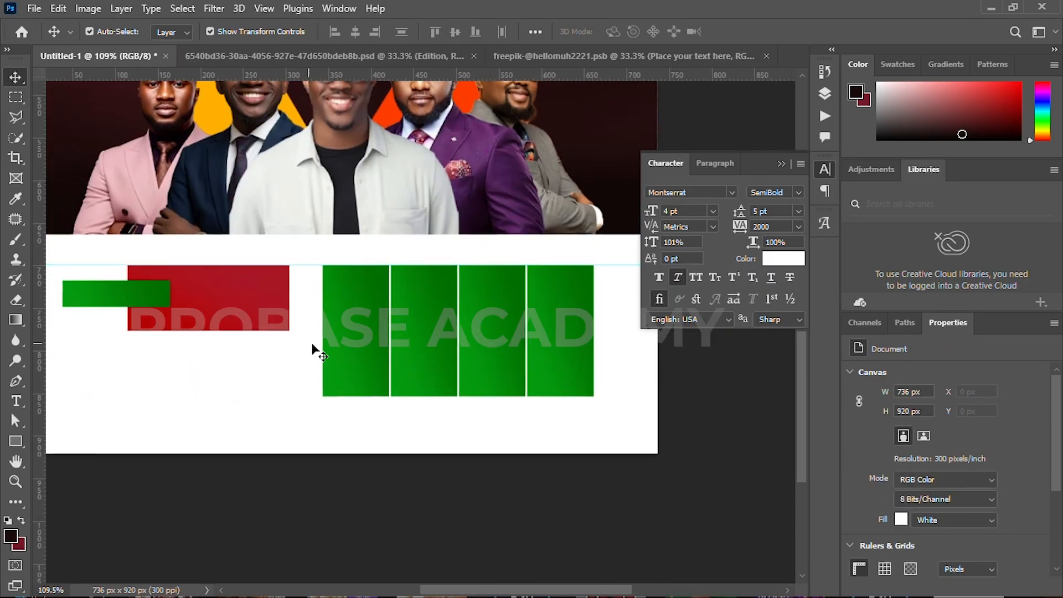
pyautogui.scroll(-2, 360, 291)
pyautogui.moveTo(360, 305); pyautogui.dragTo(370, 366)
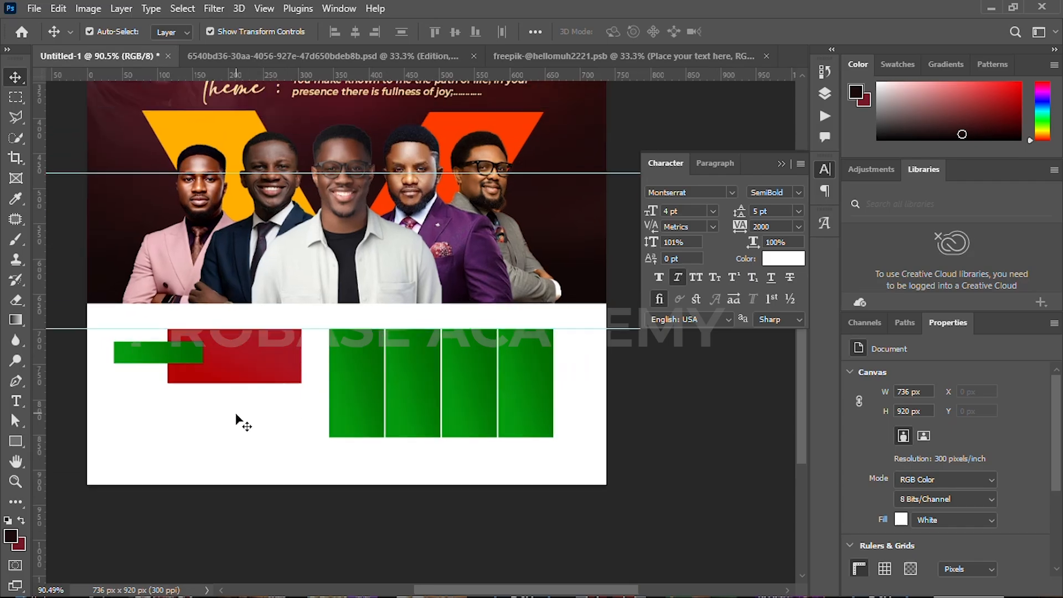
pyautogui.press('t')
pyautogui.click(188, 420)
pyautogui.write('FRIDAY')
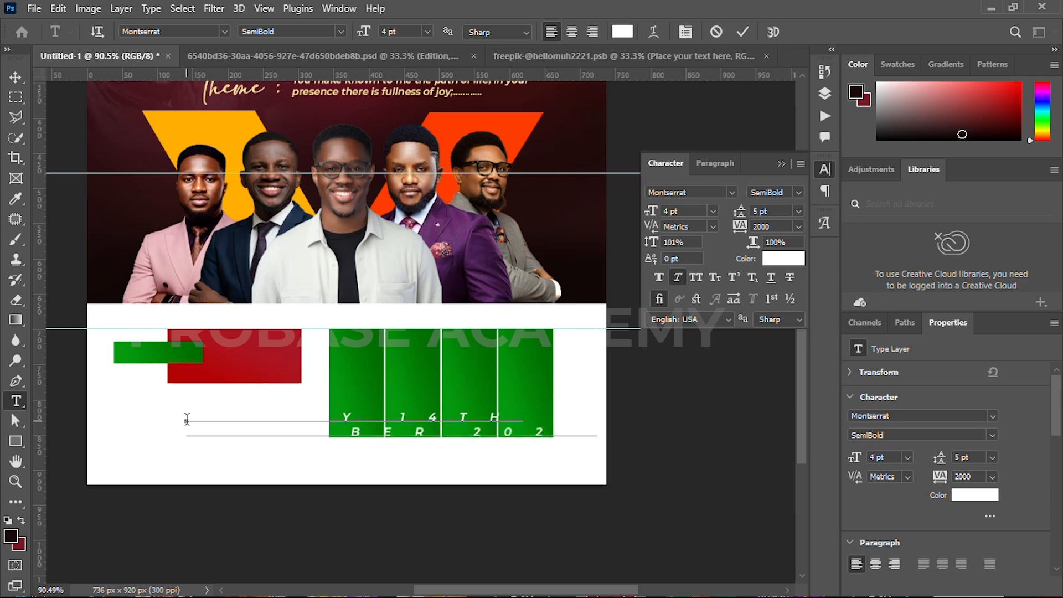
# - Set the date text's tracking to 0 and its colour to black 000000
pyautogui.hotkey('ctrl', 'a')
pyautogui.click(799, 226)
pyautogui.click(769, 327)
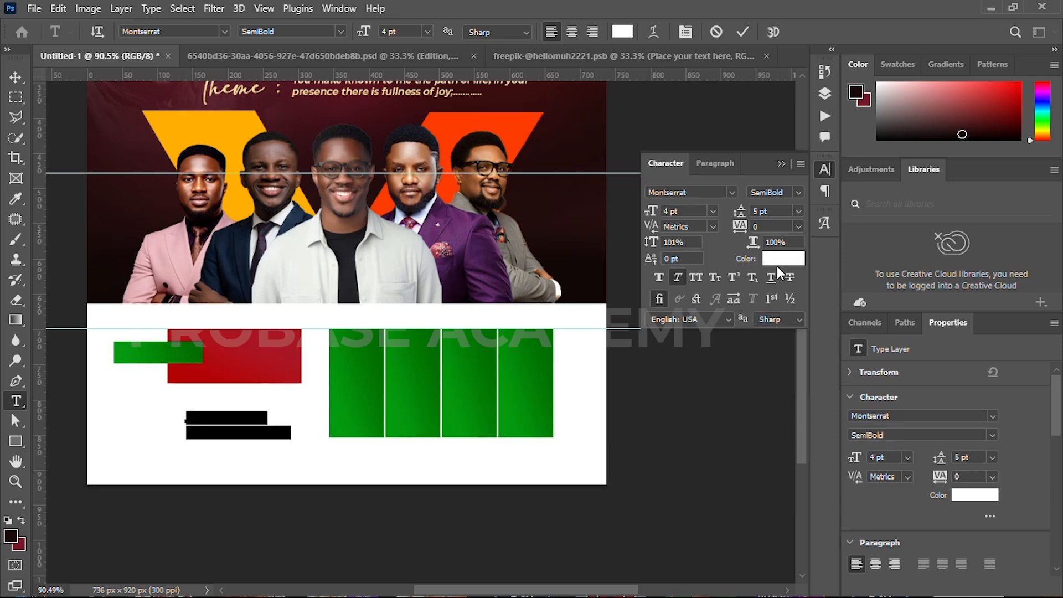
pyautogui.click(778, 261)
pyautogui.write('000000')
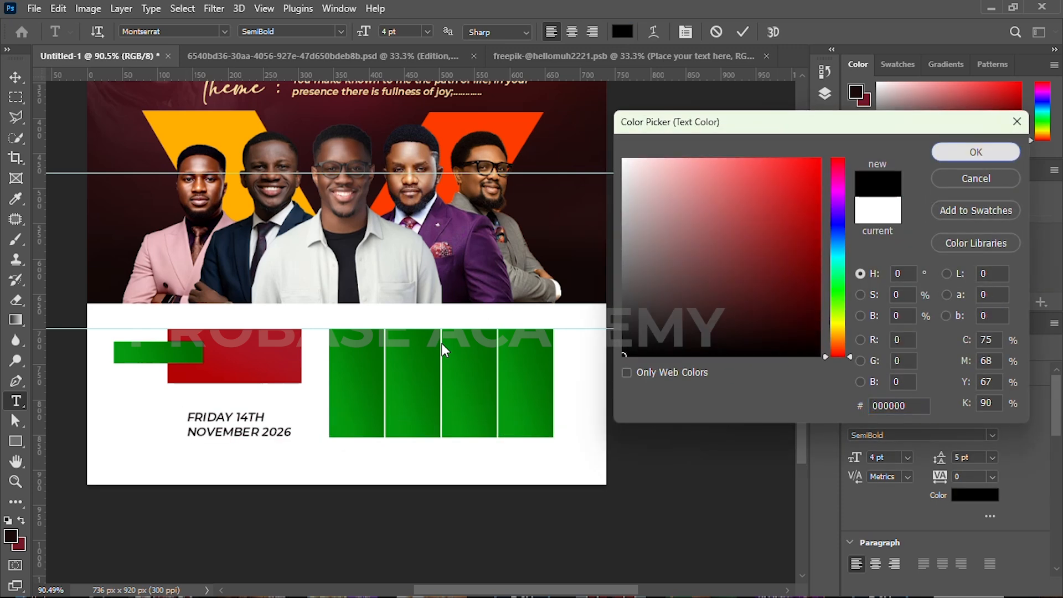
pyautogui.press('Return')
# - Turn off faux italic on the date text and set its font style to Bold
pyautogui.click(675, 276)
pyautogui.click(774, 192)
pyautogui.click(776, 357)
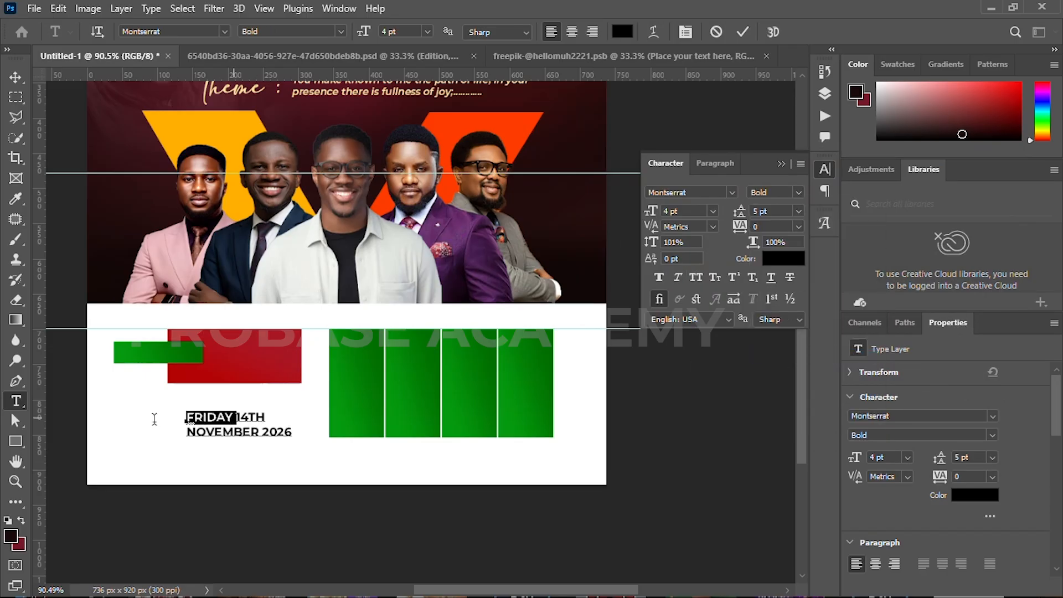
# - Set the date text's size and leading to 7 pt and move it directly under the red rectangle
pyautogui.moveTo(647, 216); pyautogui.dragTo(648, 217)
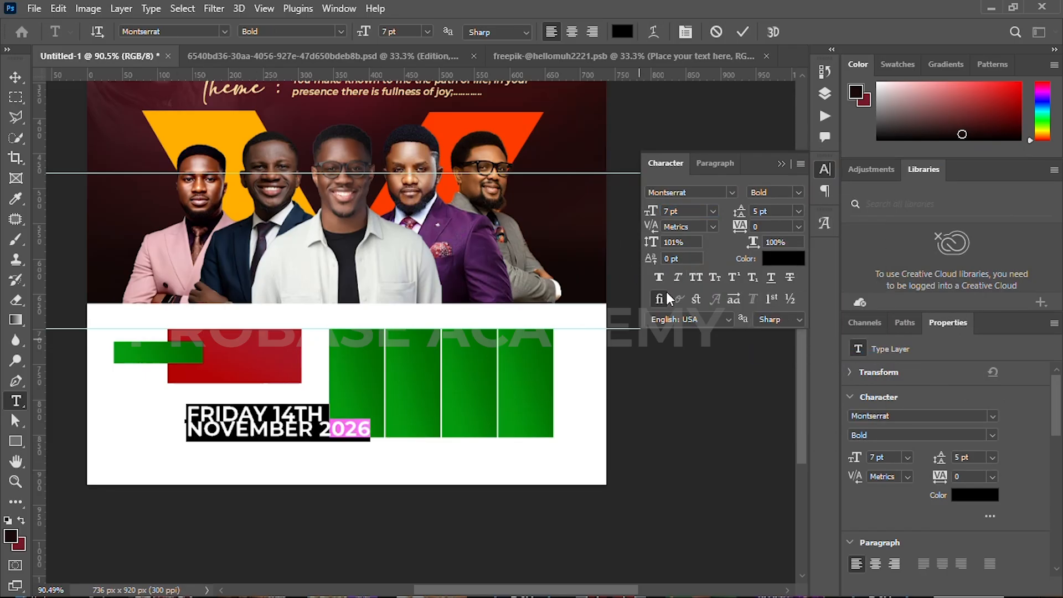
pyautogui.moveTo(740, 215); pyautogui.dragTo(745, 214)
pyautogui.moveTo(336, 486); pyautogui.dragTo(278, 475)
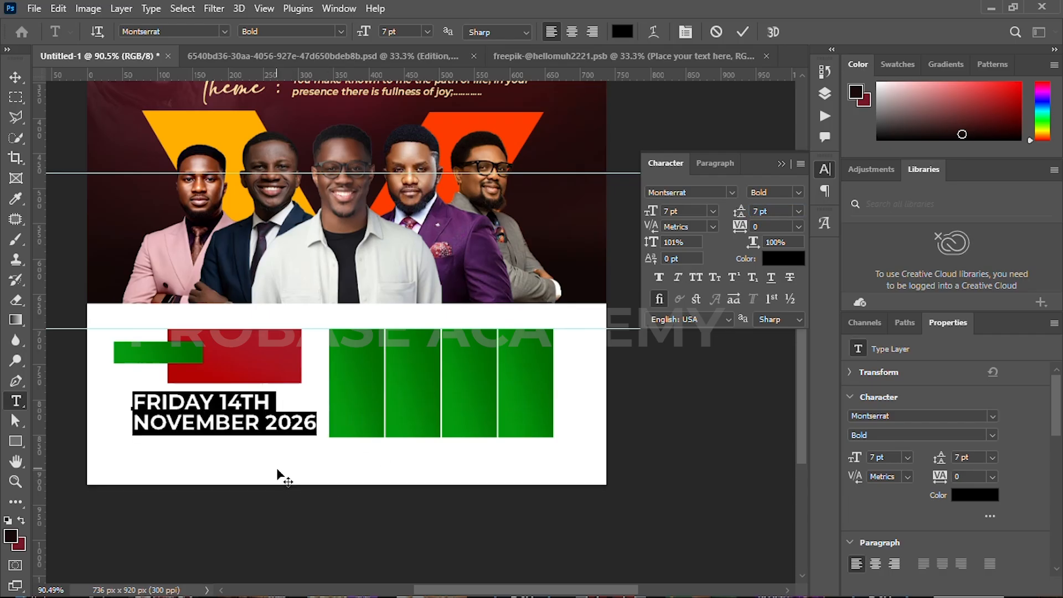
# - Replace the word FRIDAY with SATURDAY in the date text and set that word to Montserrat Regular
pyautogui.moveTo(213, 402); pyautogui.dragTo(95, 402)
pyautogui.moveTo(227, 403); pyautogui.dragTo(95, 406)
pyautogui.write('SATUR')
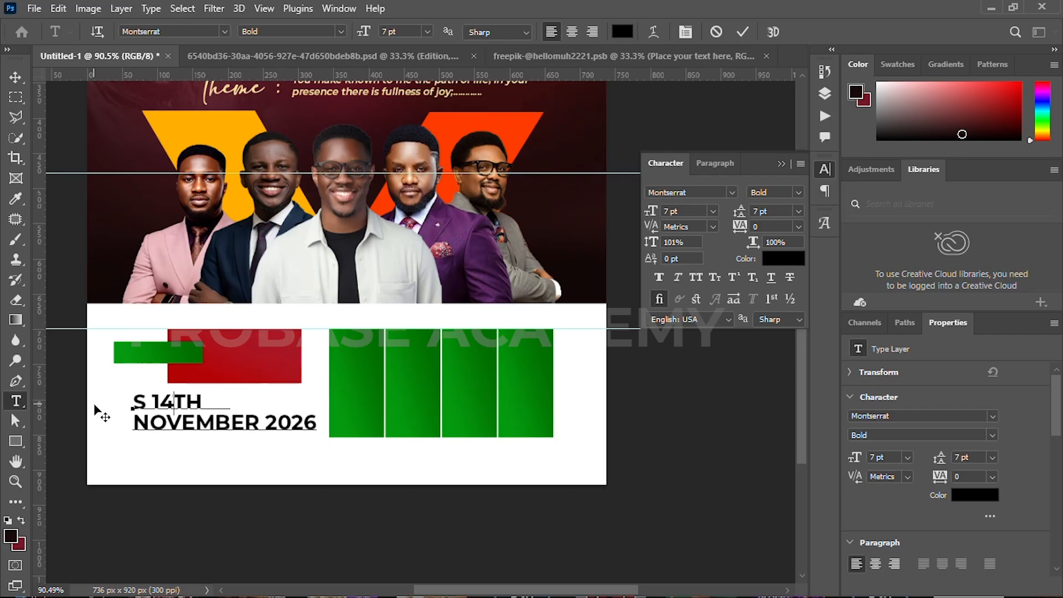
pyautogui.doubleClick(236, 402)
pyautogui.click(775, 192)
pyautogui.click(775, 280)
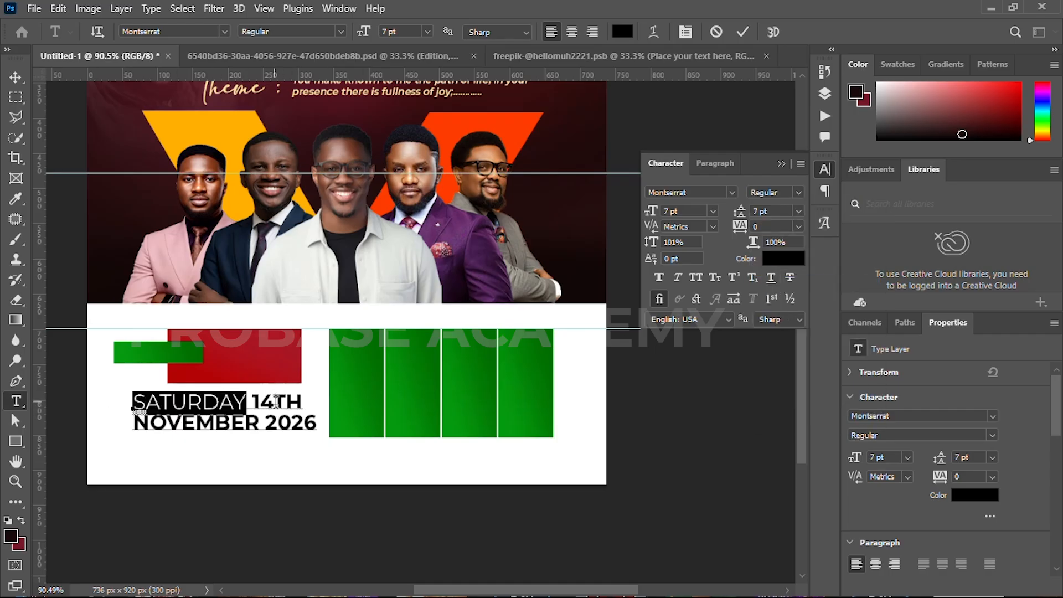
# - Set the NOVEMBER 2026 line of the date text to Montserrat SemiBold at 6 pt
pyautogui.moveTo(313, 423); pyautogui.dragTo(133, 423)
pyautogui.click(798, 192)
pyautogui.click(775, 331)
pyautogui.moveTo(649, 212); pyautogui.dragTo(616, 328)
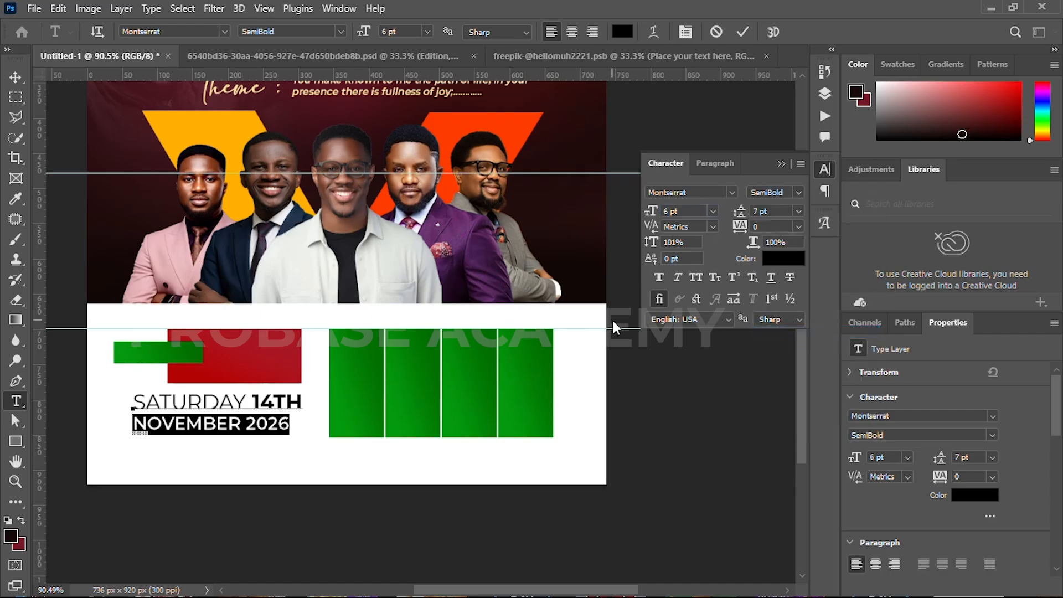
pyautogui.moveTo(301, 397); pyautogui.dragTo(257, 399)
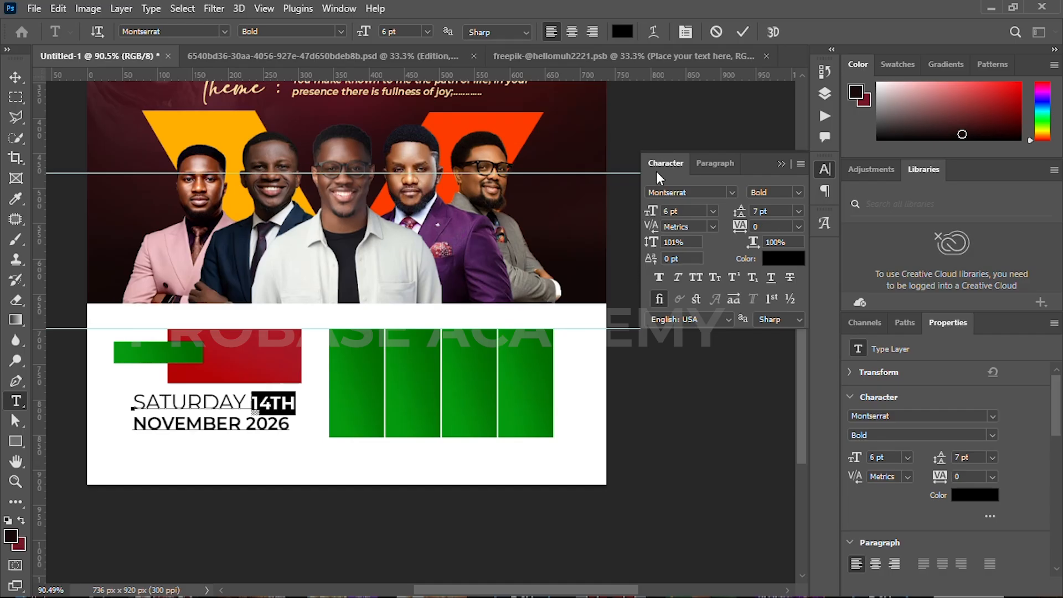
pyautogui.click(742, 31)
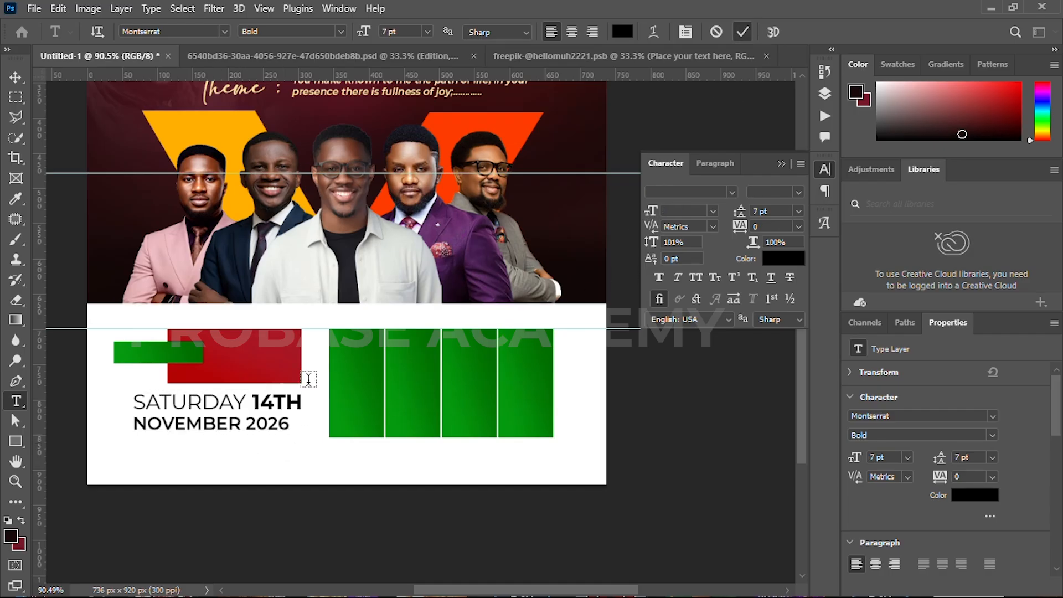
# - Set the word SATURDAY in the date text to Montserrat Medium
pyautogui.doubleClick(188, 401)
pyautogui.click(799, 193)
pyautogui.click(773, 257)
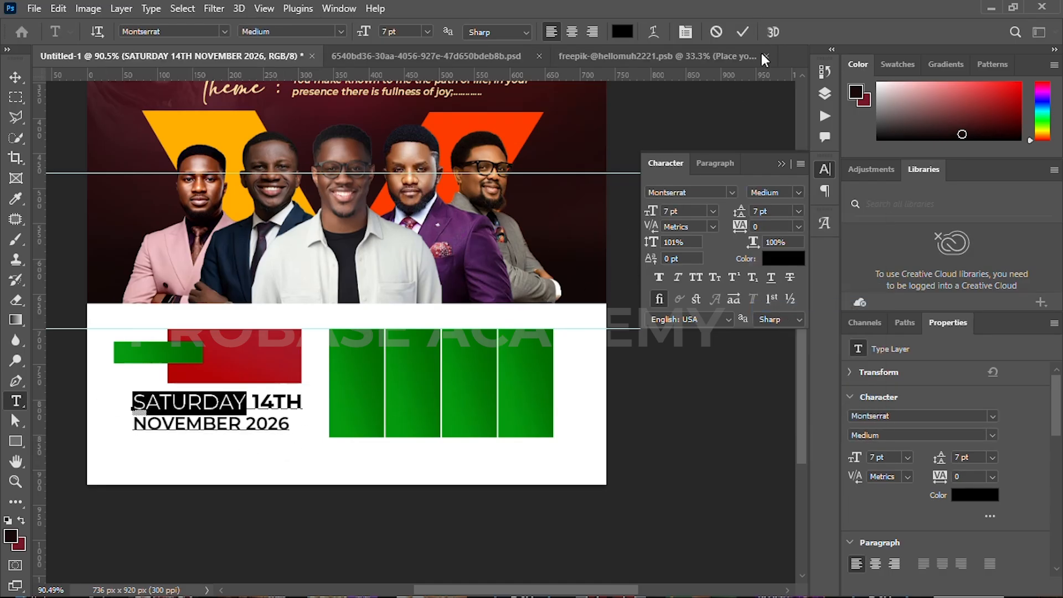
pyautogui.click(742, 31)
# - Duplicate the date text just below itself and replace the copy's wording with PROBASE ACADEMY YOUTUBE CHANNEL SUBSCRIBE NOW!
pyautogui.press('v')
pyautogui.keyDown('alt'); pyautogui.moveTo(234, 410); pyautogui.dragTo(233, 452); pyautogui.keyUp('alt')
pyautogui.doubleClick(232, 452)
pyautogui.hotkey('ctrl', 'a')
pyautogui.write('PRO')
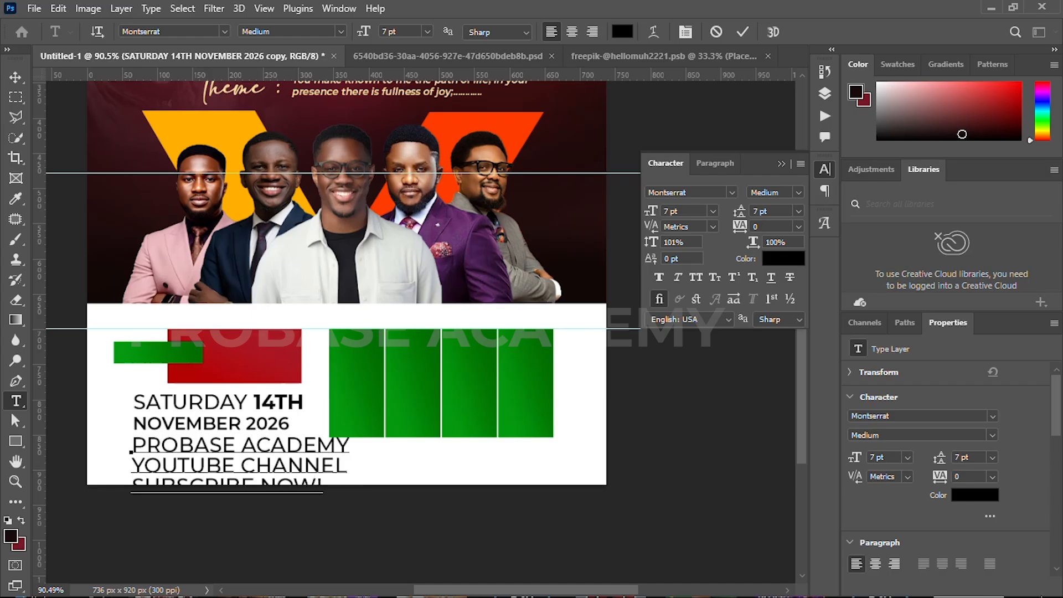
# - Set the size and leading of the PROBASE ACADEMY text to 5 pt
pyautogui.hotkey('ctrl', 'a')
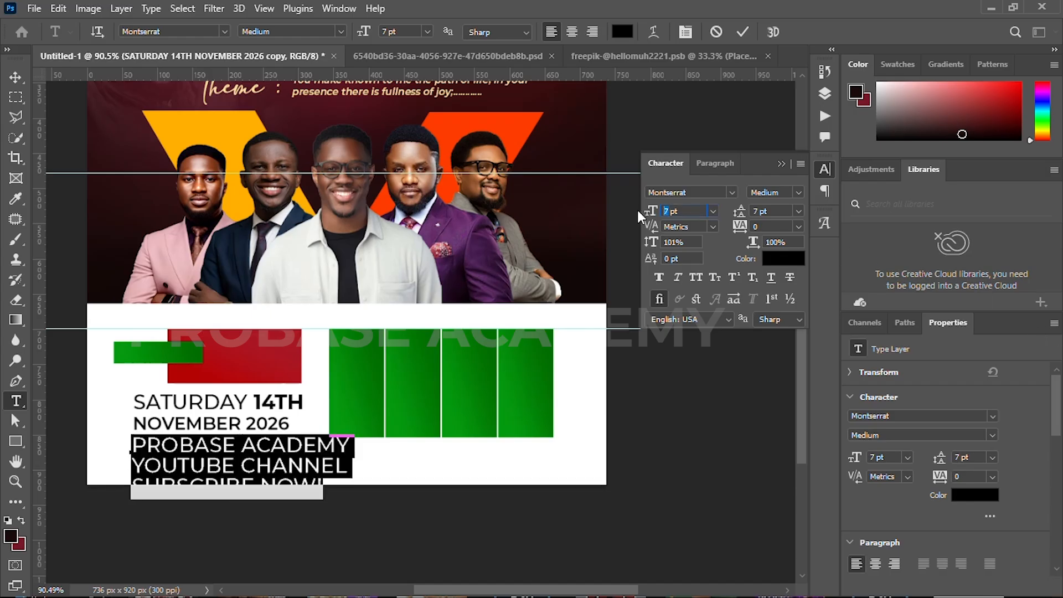
pyautogui.write('5')
pyautogui.press('Return')
pyautogui.moveTo(734, 212); pyautogui.dragTo(737, 213)
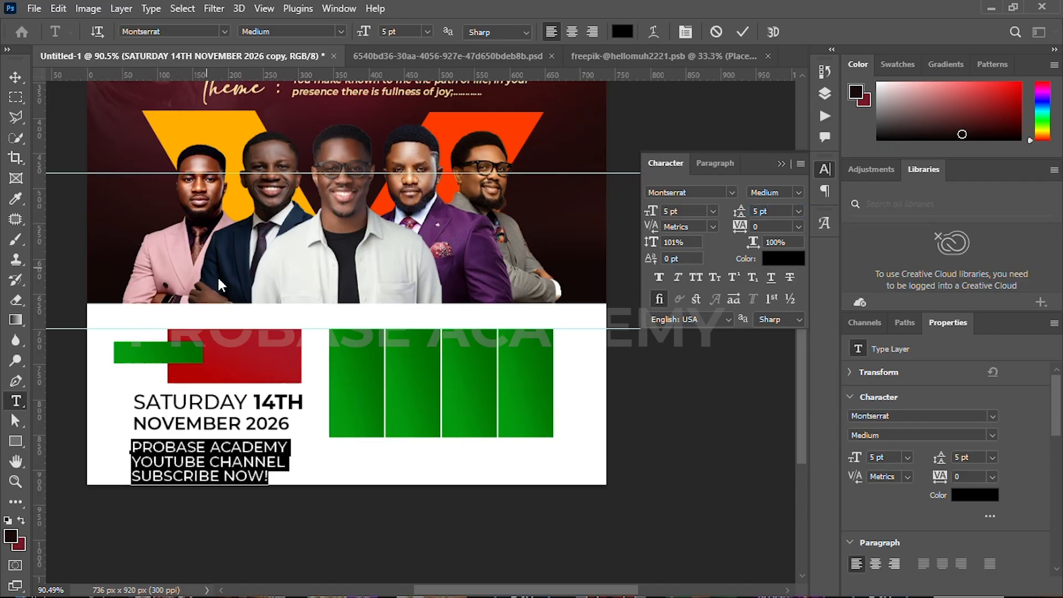
# - Give the first line, PROBASE ACADEMY, a bold Montserrat weight
pyautogui.moveTo(288, 446); pyautogui.dragTo(198, 450)
pyautogui.moveTo(295, 449); pyautogui.dragTo(101, 444)
pyautogui.click(799, 192)
pyautogui.click(781, 349)
pyautogui.click(798, 191)
pyautogui.click(780, 382)
pyautogui.hotkey('ctrl', 'a')
pyautogui.click(798, 211)
pyautogui.click(776, 225)
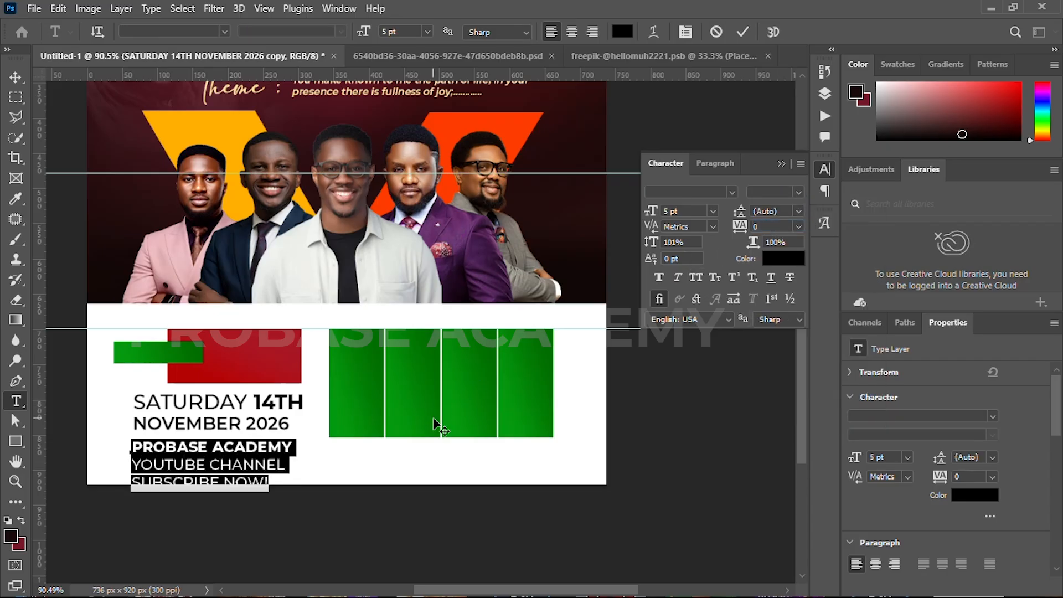
pyautogui.moveTo(745, 217); pyautogui.dragTo(739, 216)
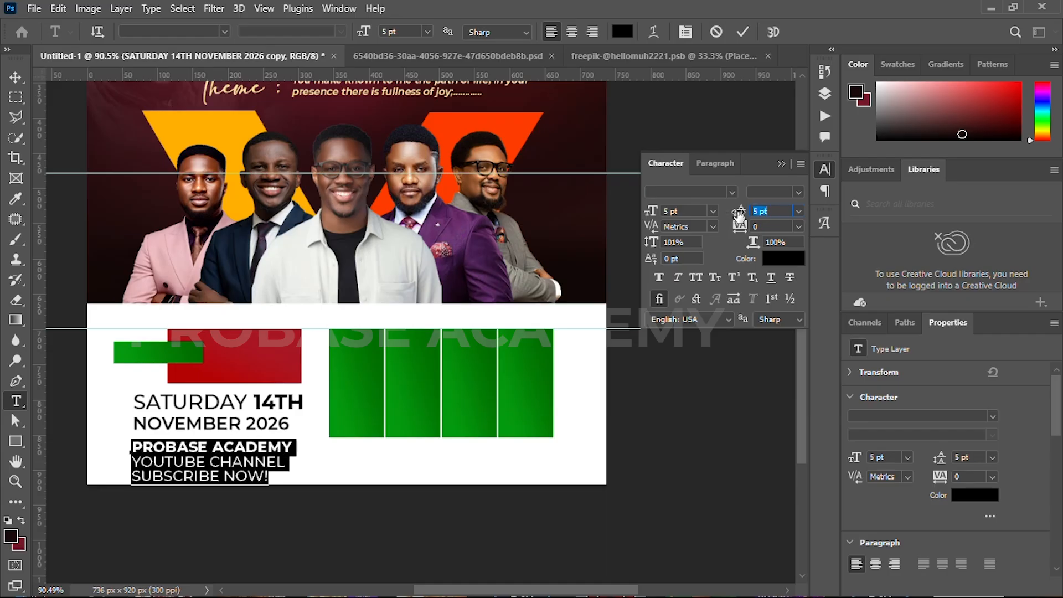
# - Move the PROBASE ACADEMY text up directly beneath the date and align its start with the date text
pyautogui.moveTo(315, 502); pyautogui.dragTo(317, 497)
pyautogui.click(742, 31)
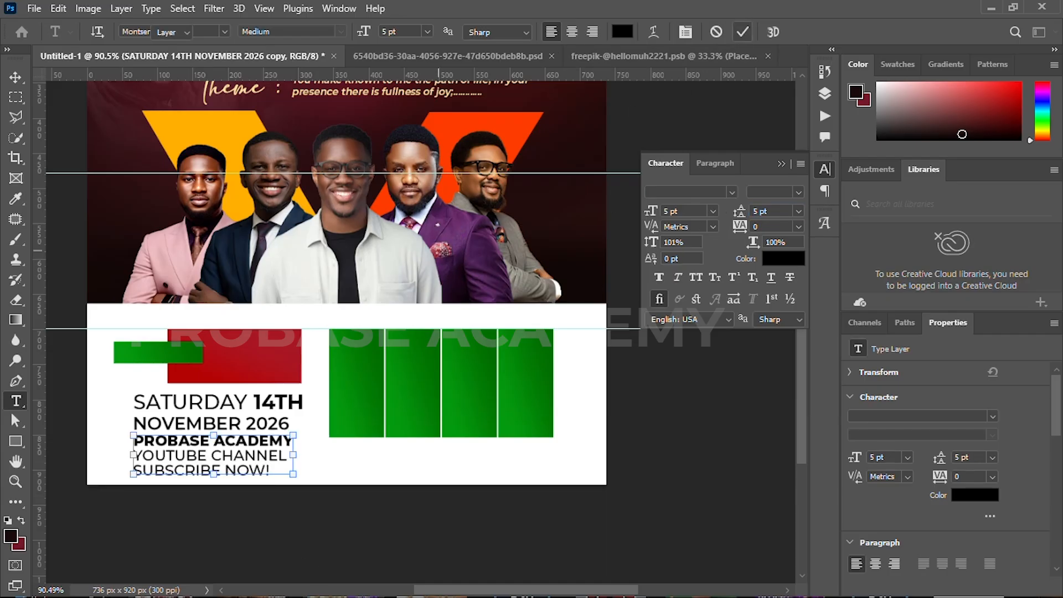
pyautogui.press('v')
# - Place the calendar and location pin images, and scale the calendar to about 32 by 34 px beside the date text
pyautogui.press('super')
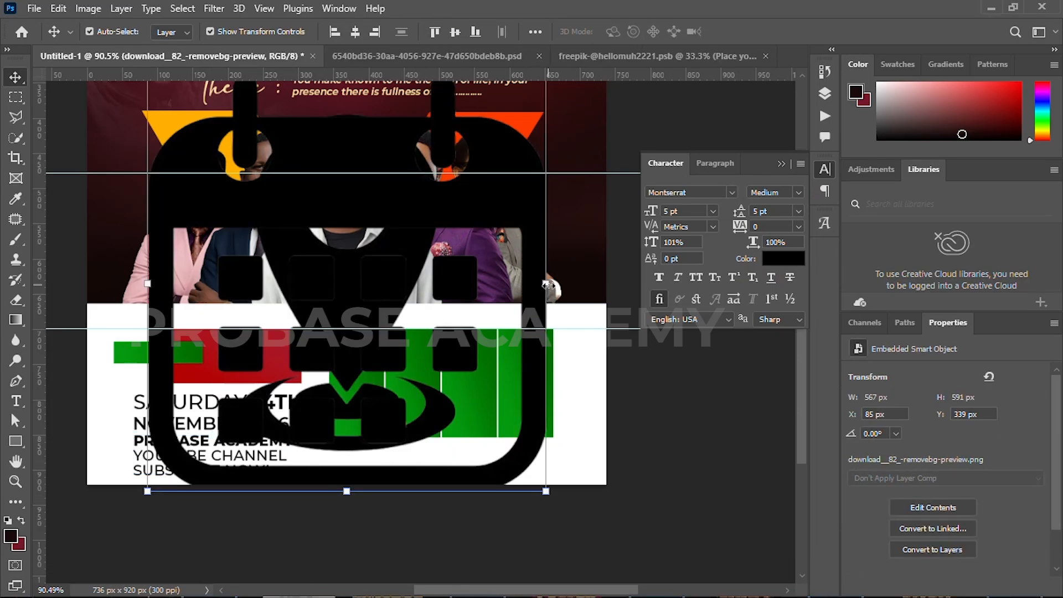
pyautogui.moveTo(548, 284); pyautogui.dragTo(116, 404)
pyautogui.scroll(4, 119, 406)
pyautogui.click(771, 31)
# - Scale the location pin to about 22 by 33 px and place it beside the PROBASE ACADEMY text
pyautogui.scroll(-3, 369, 389)
pyautogui.click(479, 284)
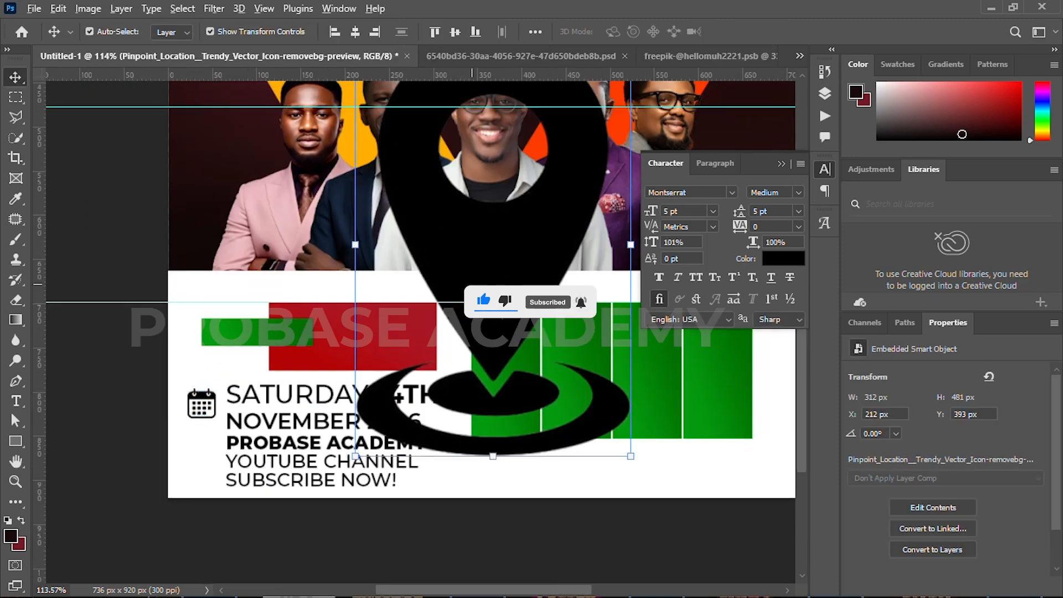
pyautogui.scroll(-2, 481, 281)
pyautogui.hotkey('ctrl', 't')
pyautogui.moveTo(591, 256); pyautogui.dragTo(532, 345)
pyautogui.moveTo(700, 343); pyautogui.dragTo(261, 428)
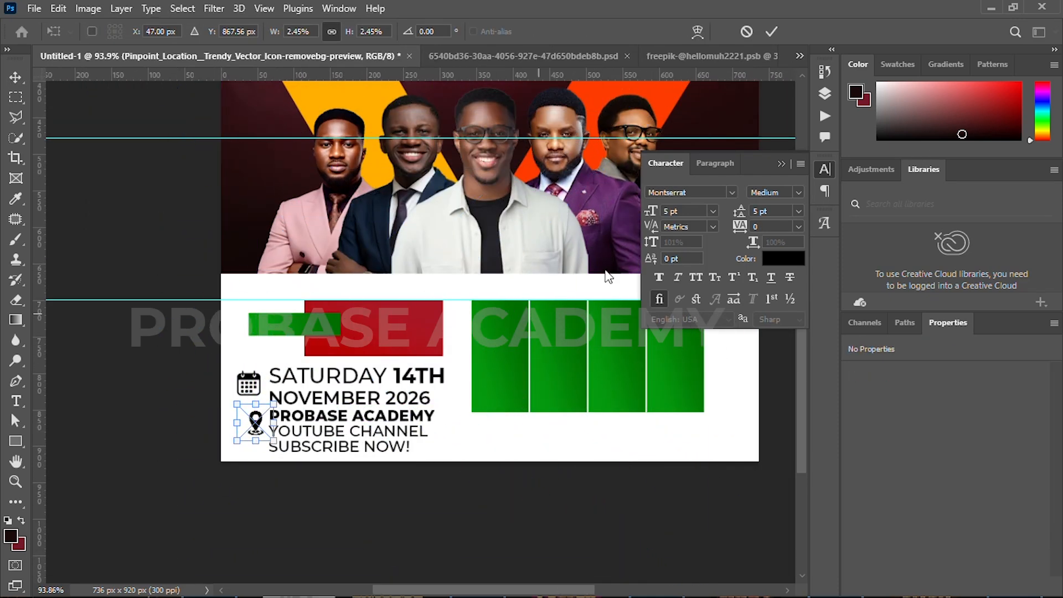
pyautogui.click(770, 33)
# - Move the overlapping green and red rectangles up slightly, and raise the date text together with its calendar icon
pyautogui.scroll(4, 323, 373)
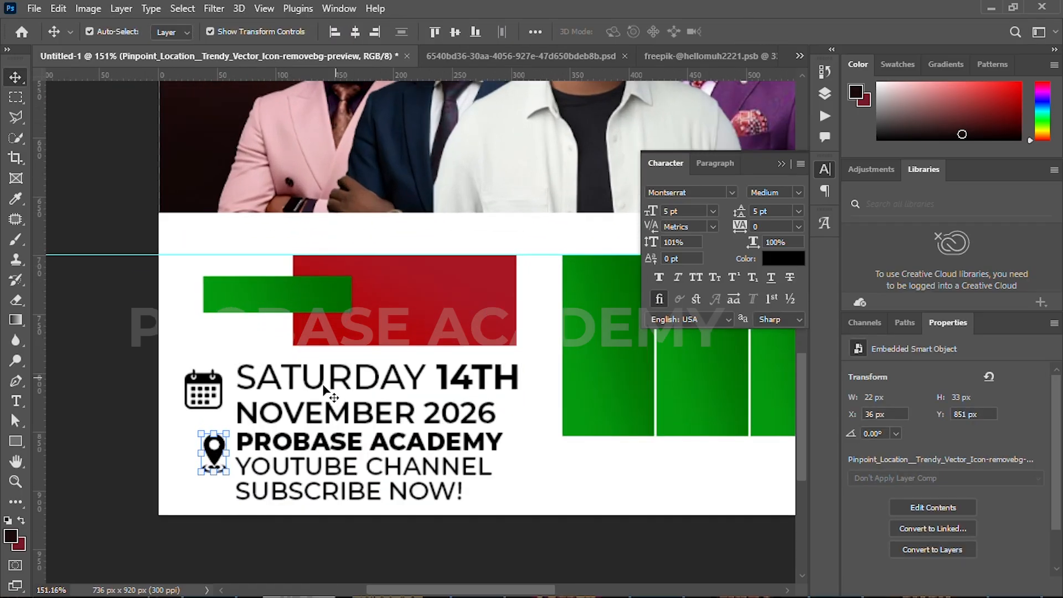
pyautogui.click(261, 307)
pyautogui.keyDown('shift'); pyautogui.click(439, 306); pyautogui.keyUp('shift')
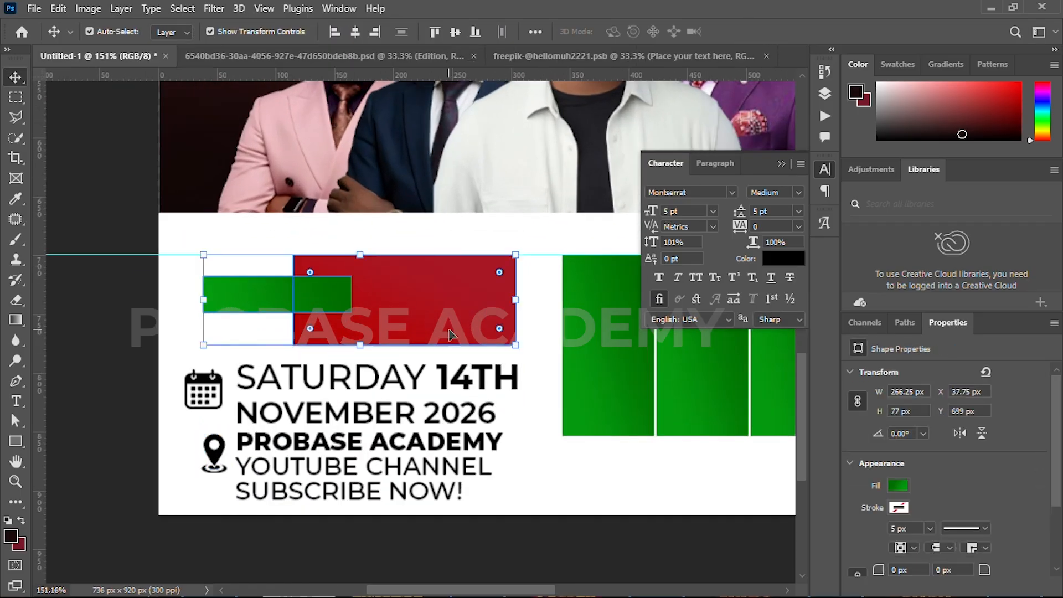
pyautogui.moveTo(446, 329); pyautogui.dragTo(446, 313)
pyautogui.click(293, 383)
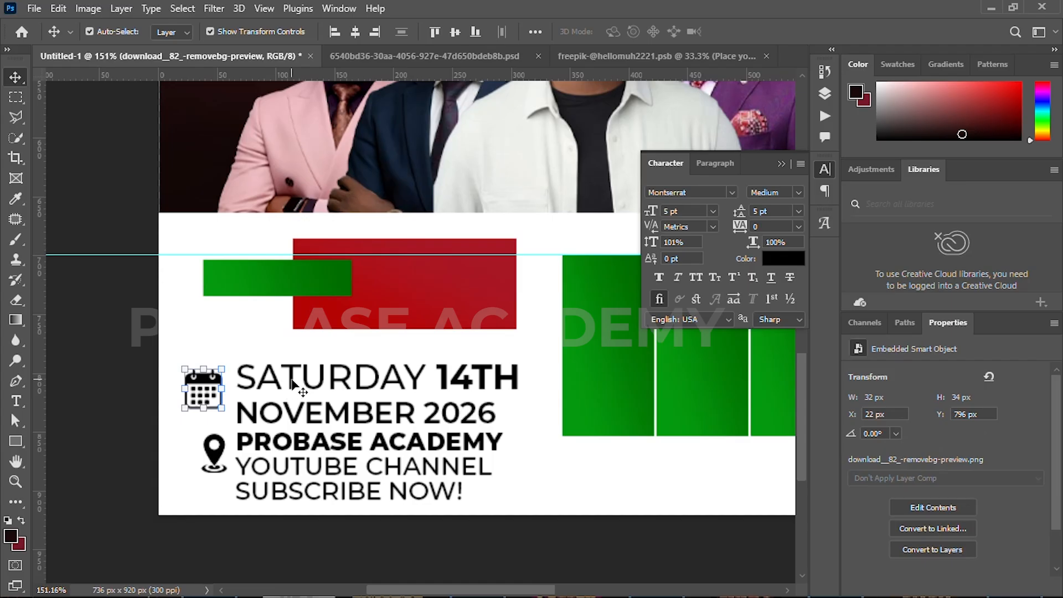
pyautogui.moveTo(294, 383); pyautogui.dragTo(292, 370)
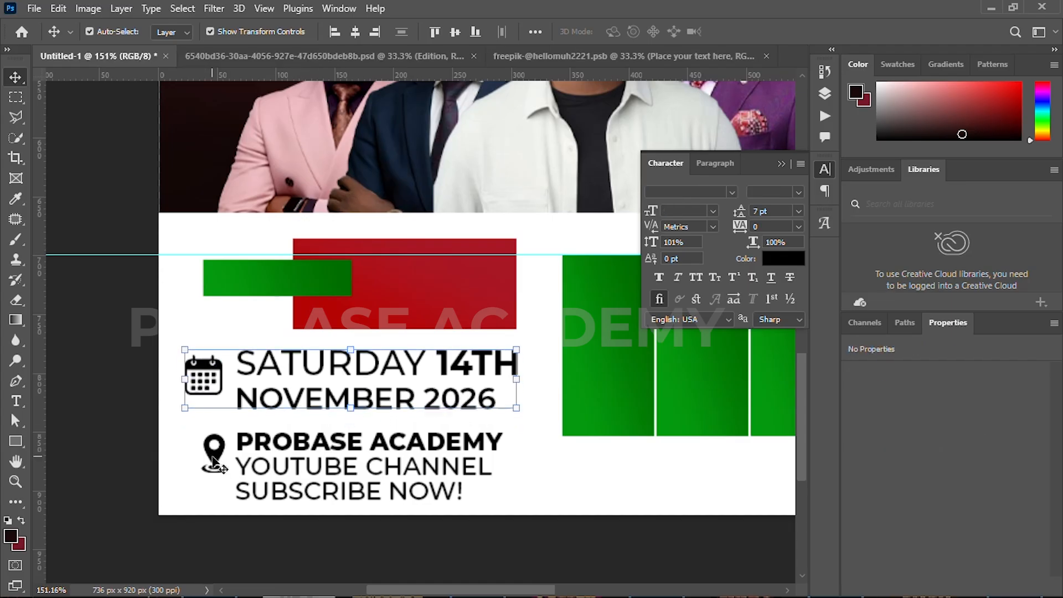
# - Enlarge the location pin to about 27 by 42 px centred under the calendar, and nudge the PROBASE ACADEMY text away from it
pyautogui.click(203, 460)
pyautogui.click(213, 457)
pyautogui.click(207, 456)
pyautogui.click(213, 451)
pyautogui.hotkey('ctrl', 't')
pyautogui.moveTo(213, 431); pyautogui.dragTo(203, 453)
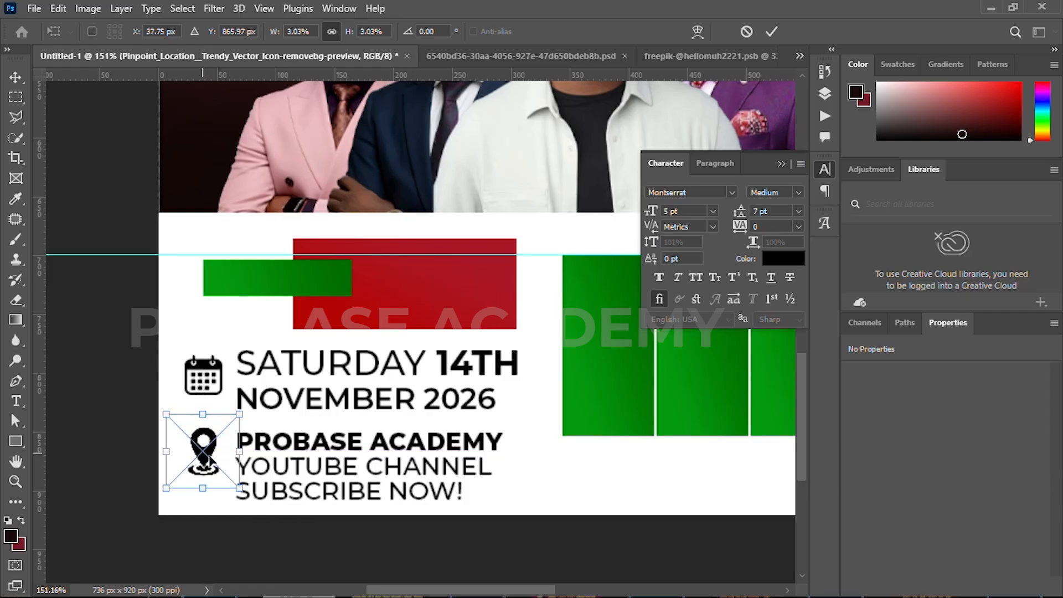
pyautogui.click(771, 33)
pyautogui.moveTo(445, 446); pyautogui.dragTo(449, 446)
# - Draw a thin red rectangle as a divider line between the date text and the PROBASE ACADEMY text
pyautogui.press('u')
pyautogui.click(174, 31)
pyautogui.click(270, 62)
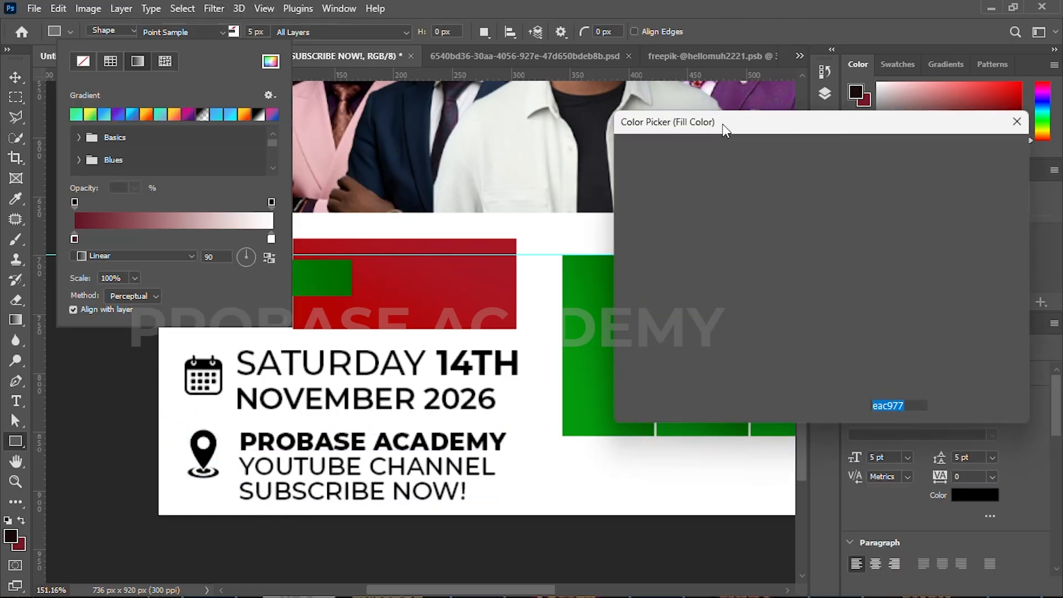
pyautogui.moveTo(839, 171); pyautogui.dragTo(839, 155)
pyautogui.moveTo(803, 172); pyautogui.dragTo(825, 154)
pyautogui.click(991, 154)
pyautogui.moveTo(235, 417); pyautogui.dragTo(527, 418)
# - Apply a red Color Overlay at 100% opacity to the calendar icon
pyautogui.click(15, 78)
pyautogui.click(203, 386)
pyautogui.click(824, 93)
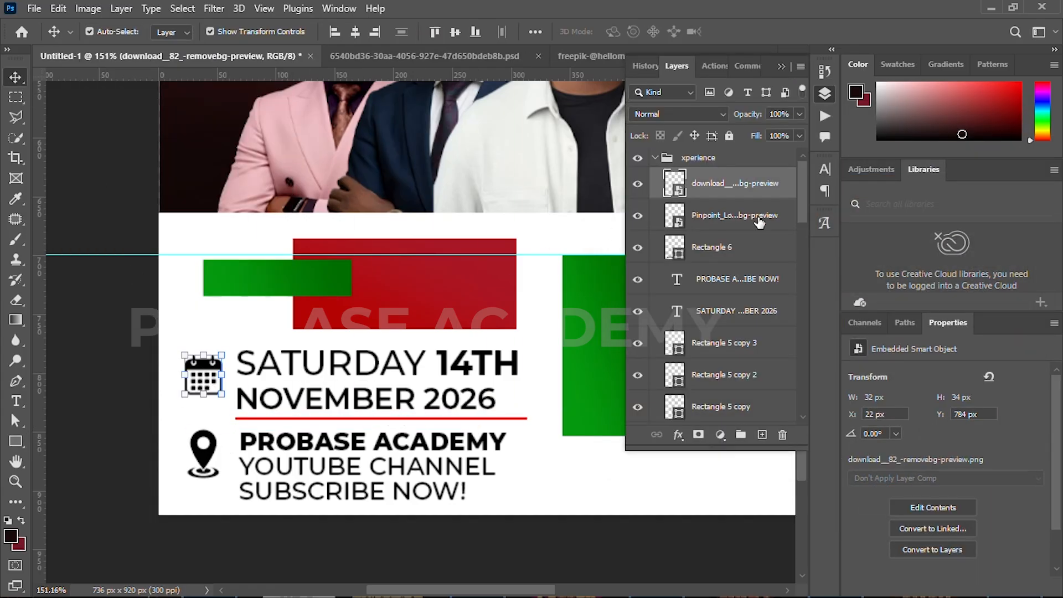
pyautogui.click(678, 435)
pyautogui.click(712, 381)
pyautogui.click(828, 237)
pyautogui.moveTo(835, 221); pyautogui.dragTo(843, 109)
pyautogui.click(978, 152)
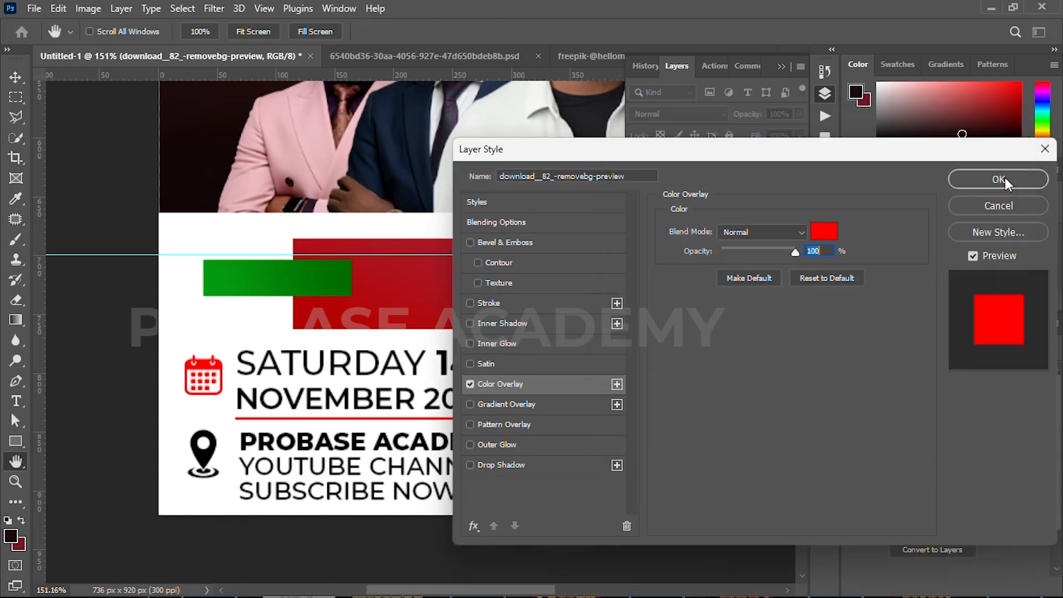
pyautogui.click(998, 179)
# - Apply the same red Color Overlay to the location pin icon
pyautogui.click(731, 244)
pyautogui.click(678, 435)
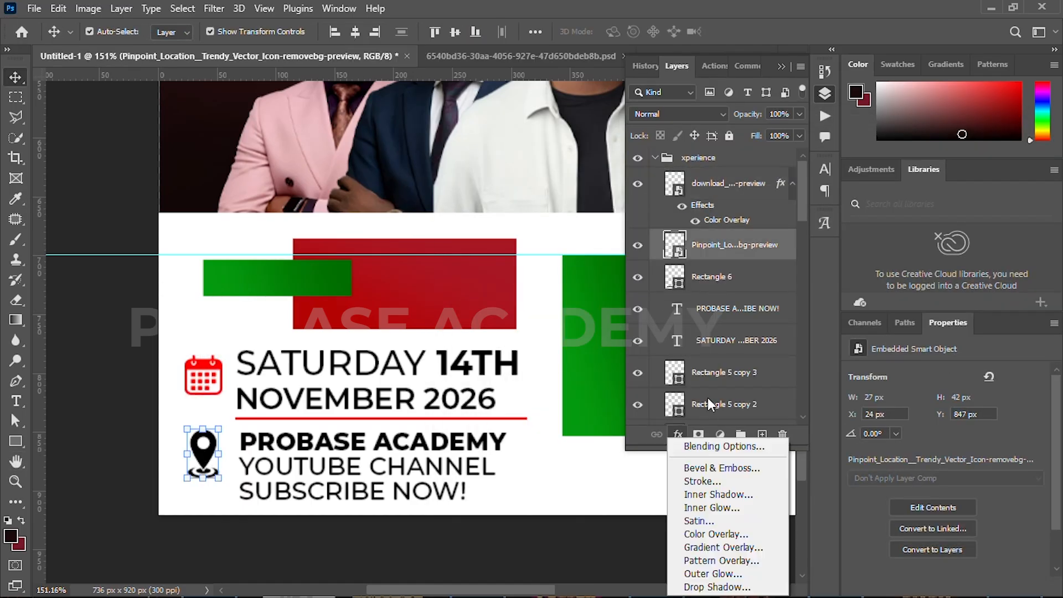
pyautogui.click(711, 534)
pyautogui.click(986, 181)
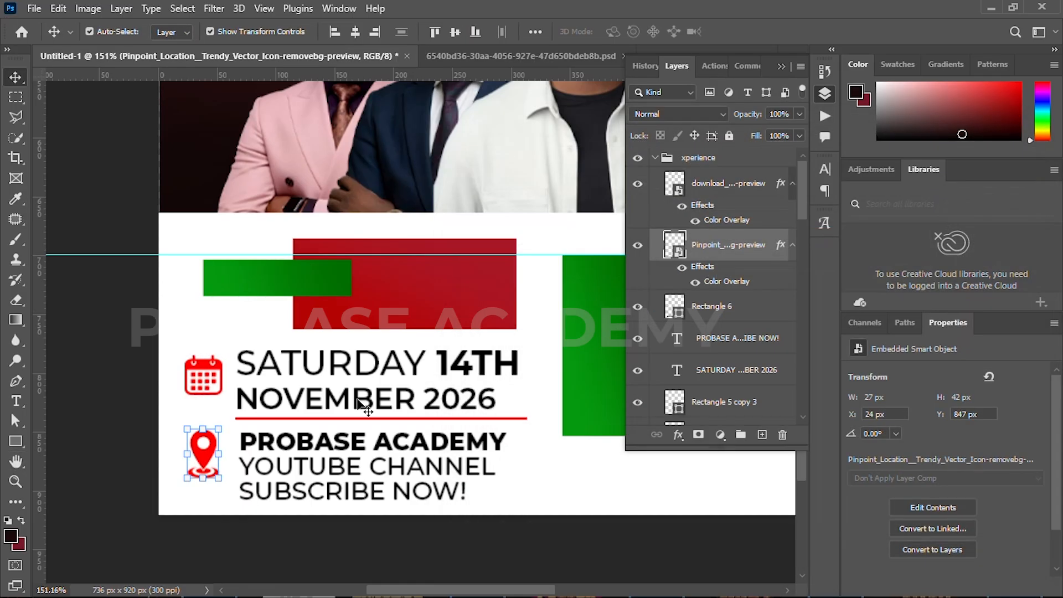